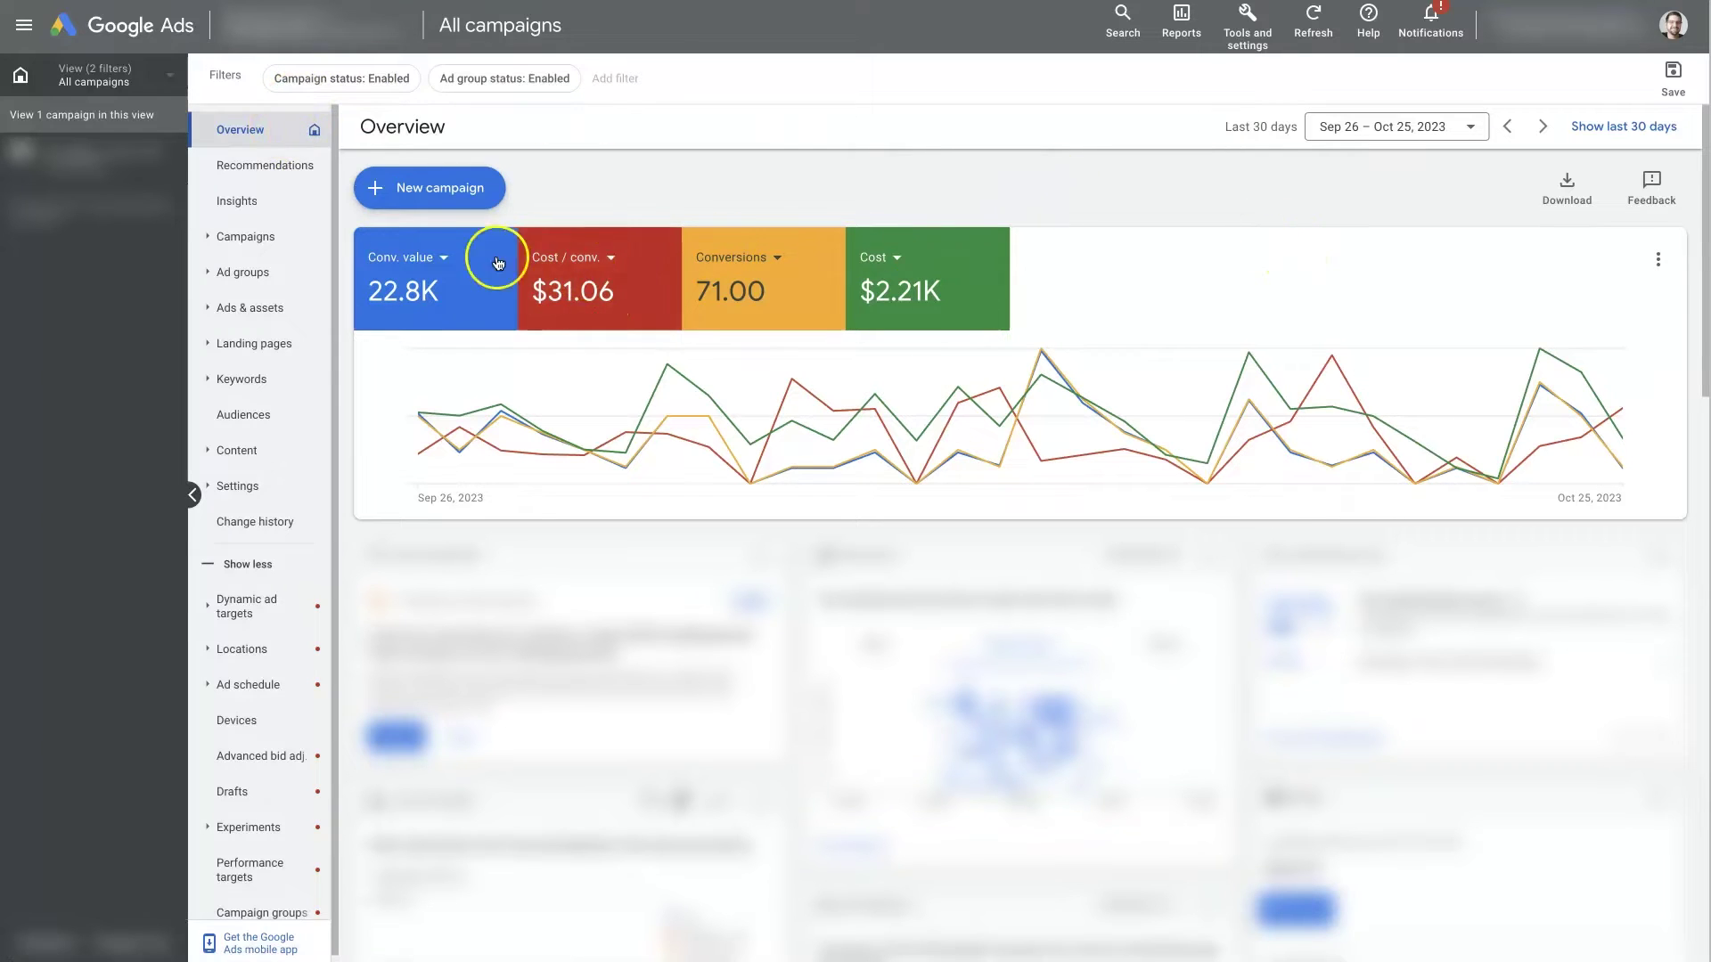
# Switch the first overview tile's metric to Conv. rate, then to Actual ROAS (1,031.54%).
pyautogui.click(436, 260)
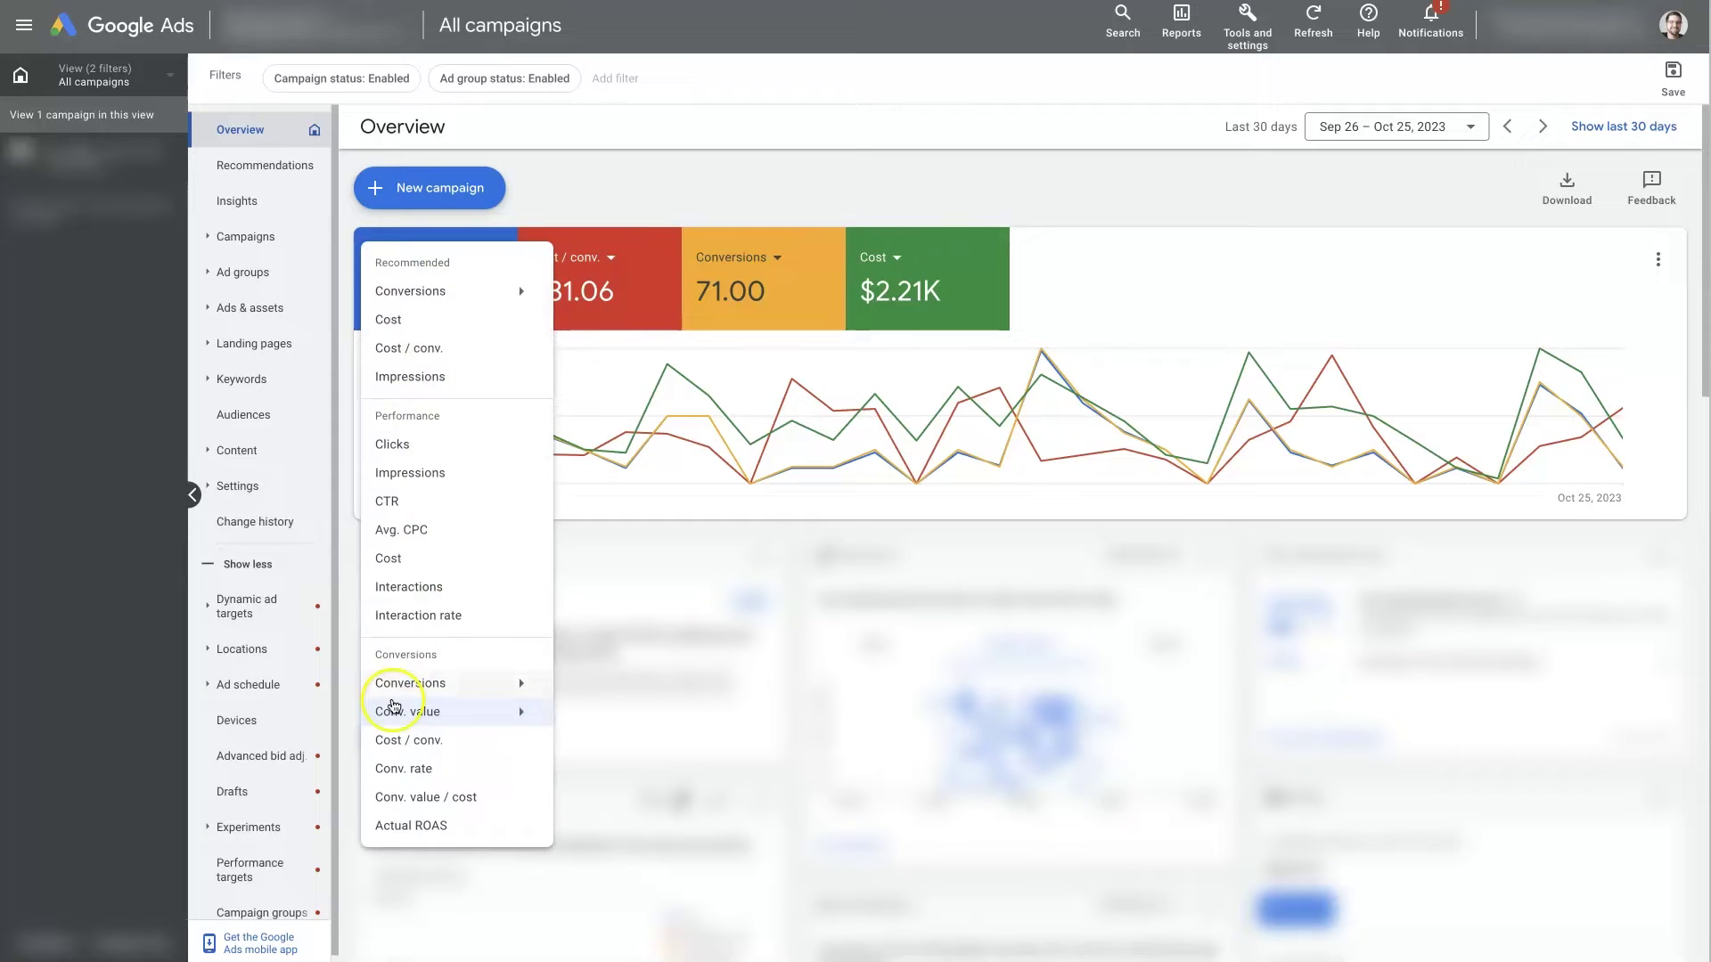
pyautogui.click(433, 768)
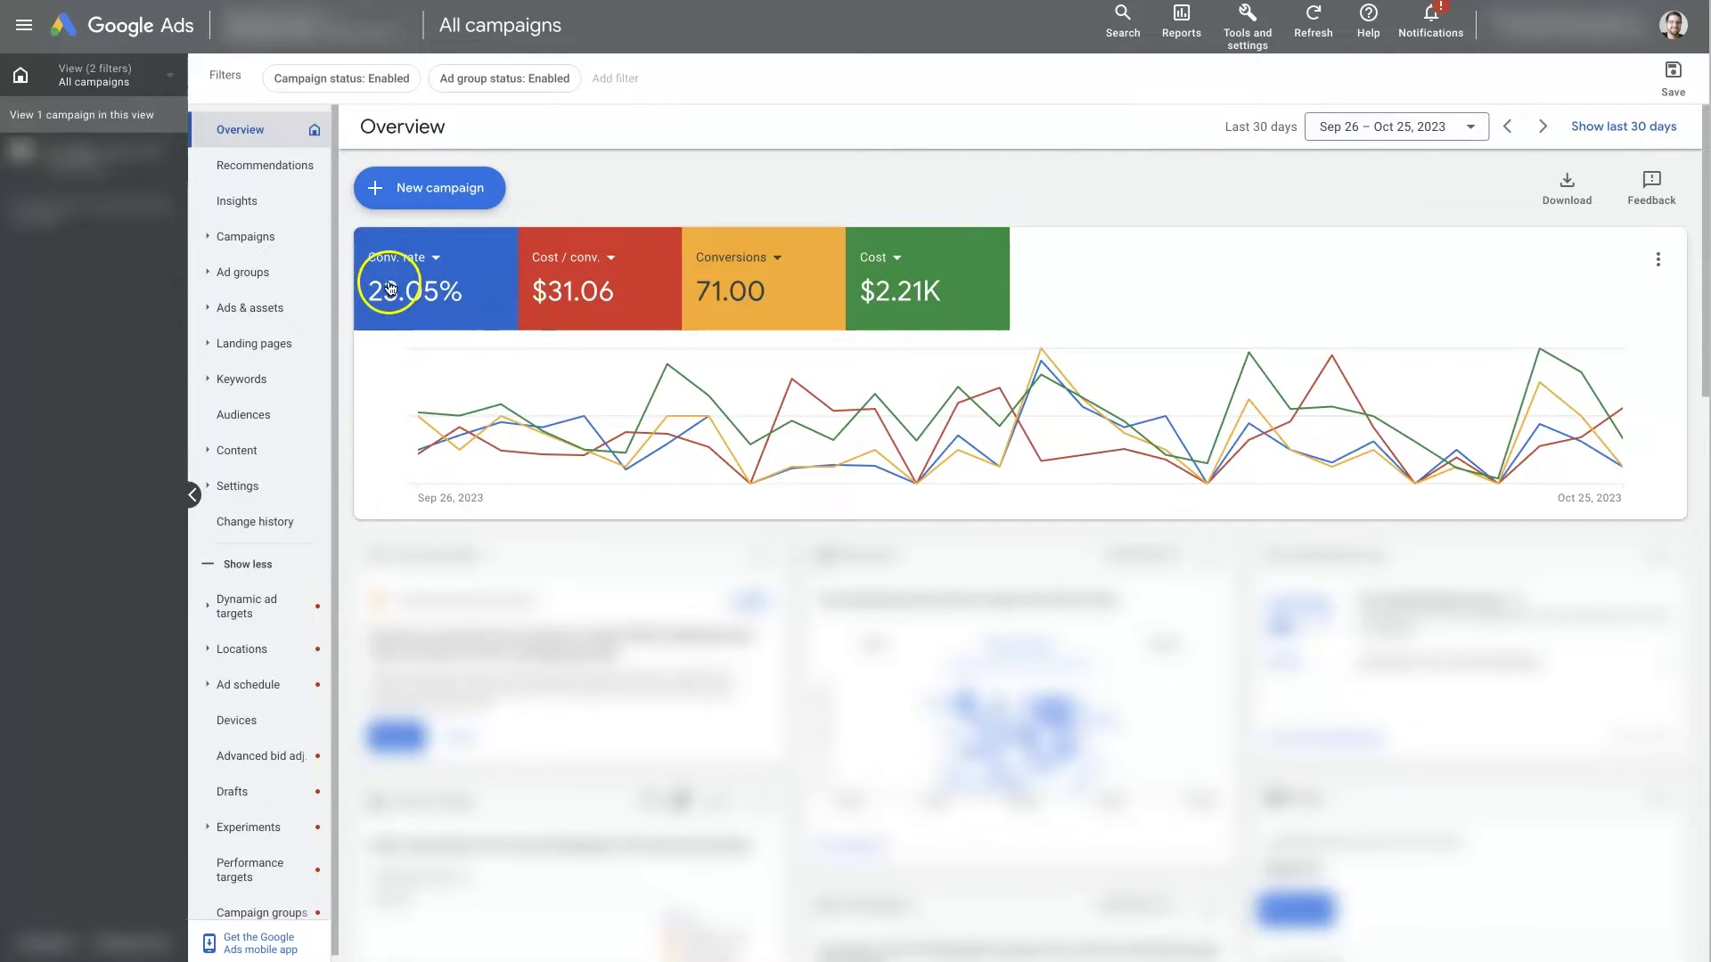
pyautogui.click(436, 258)
pyautogui.click(439, 824)
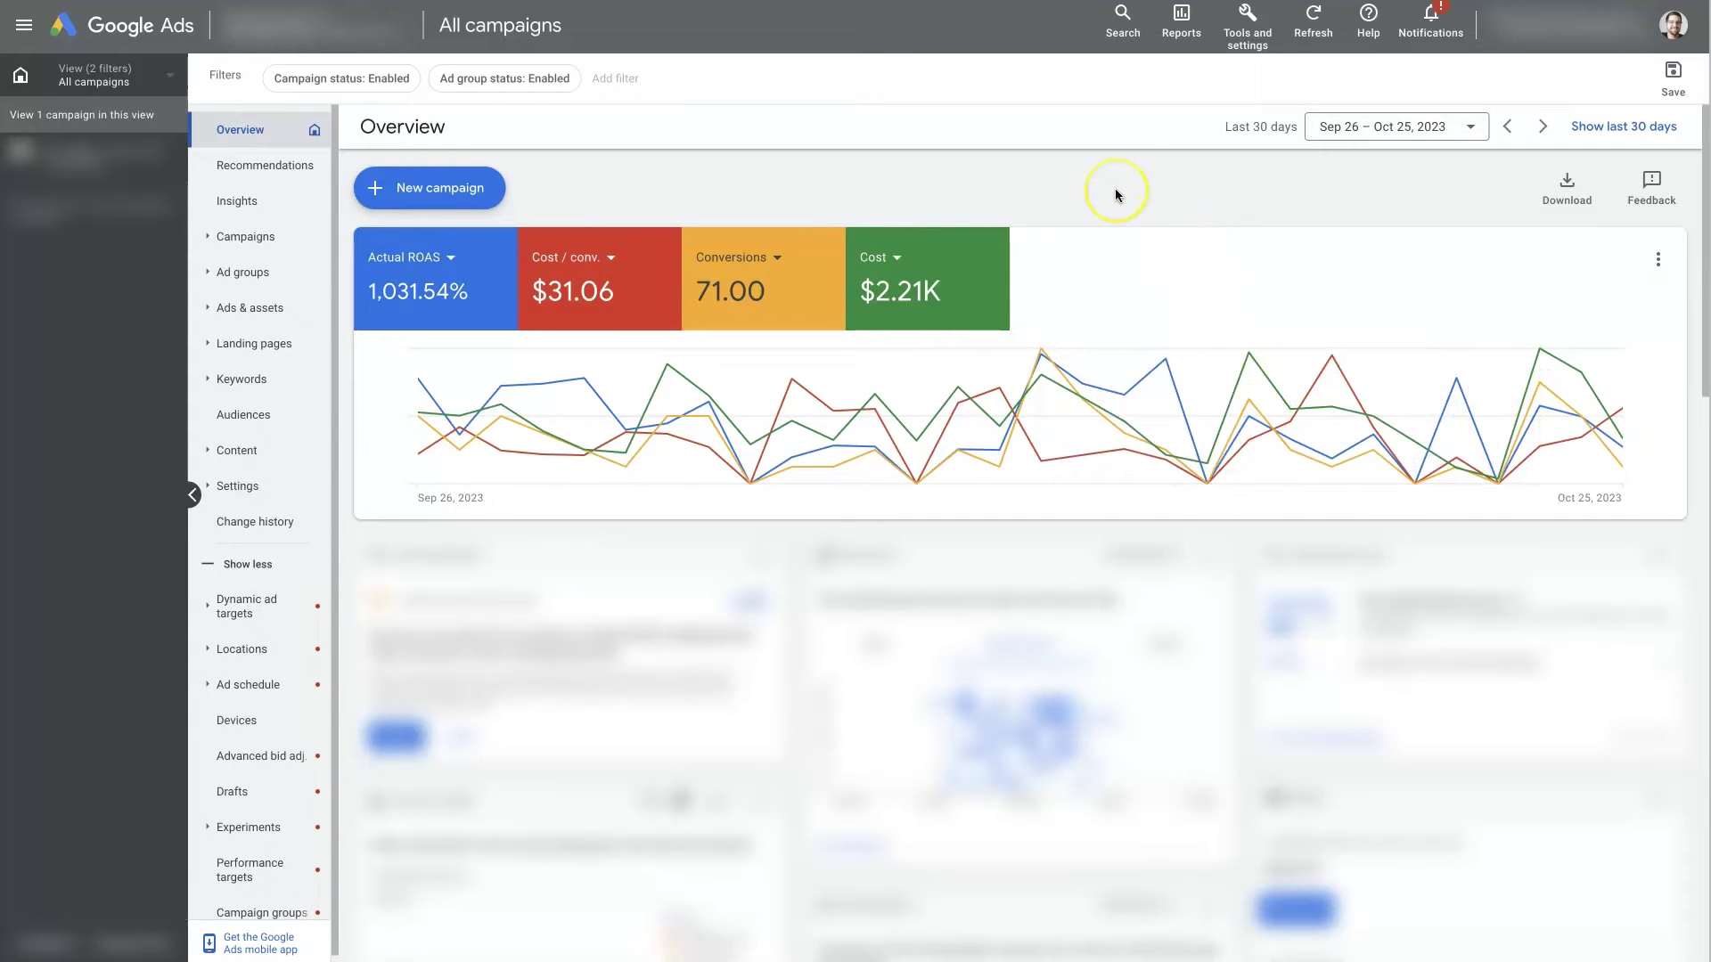
pyautogui.click(245, 236)
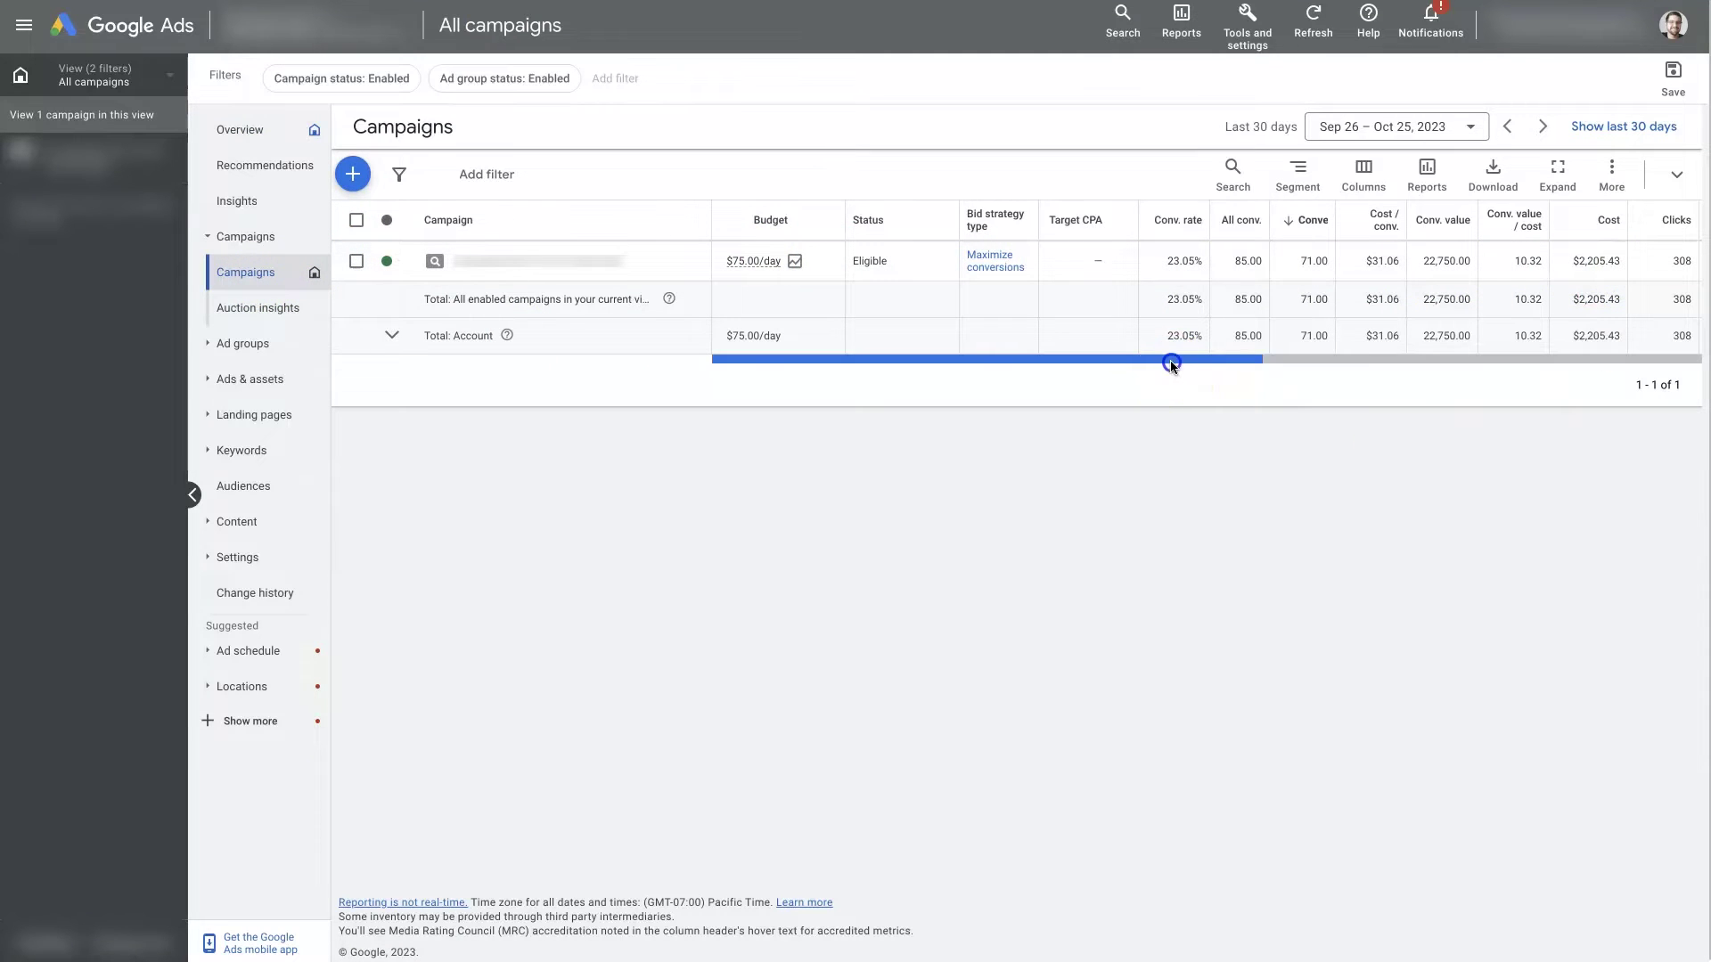
pyautogui.moveTo(1169, 362); pyautogui.dragTo(1231, 410)
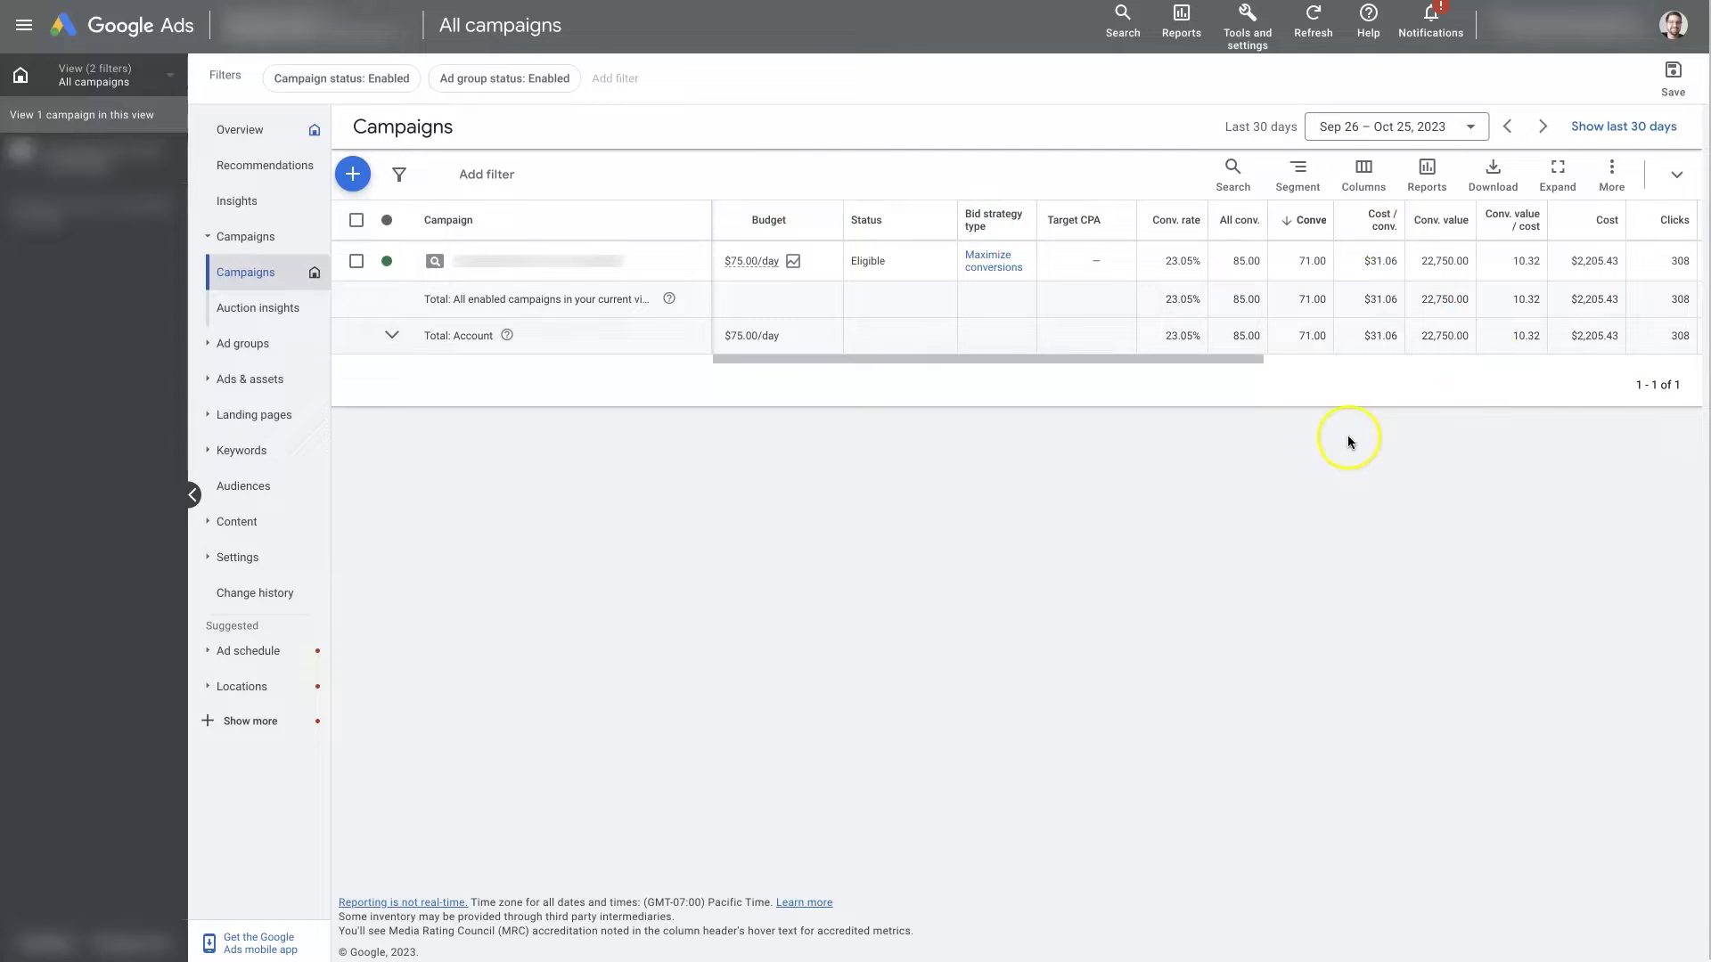
# Open Modify columns for campaigns from the Columns menu and scroll through its categories.
pyautogui.click(1362, 192)
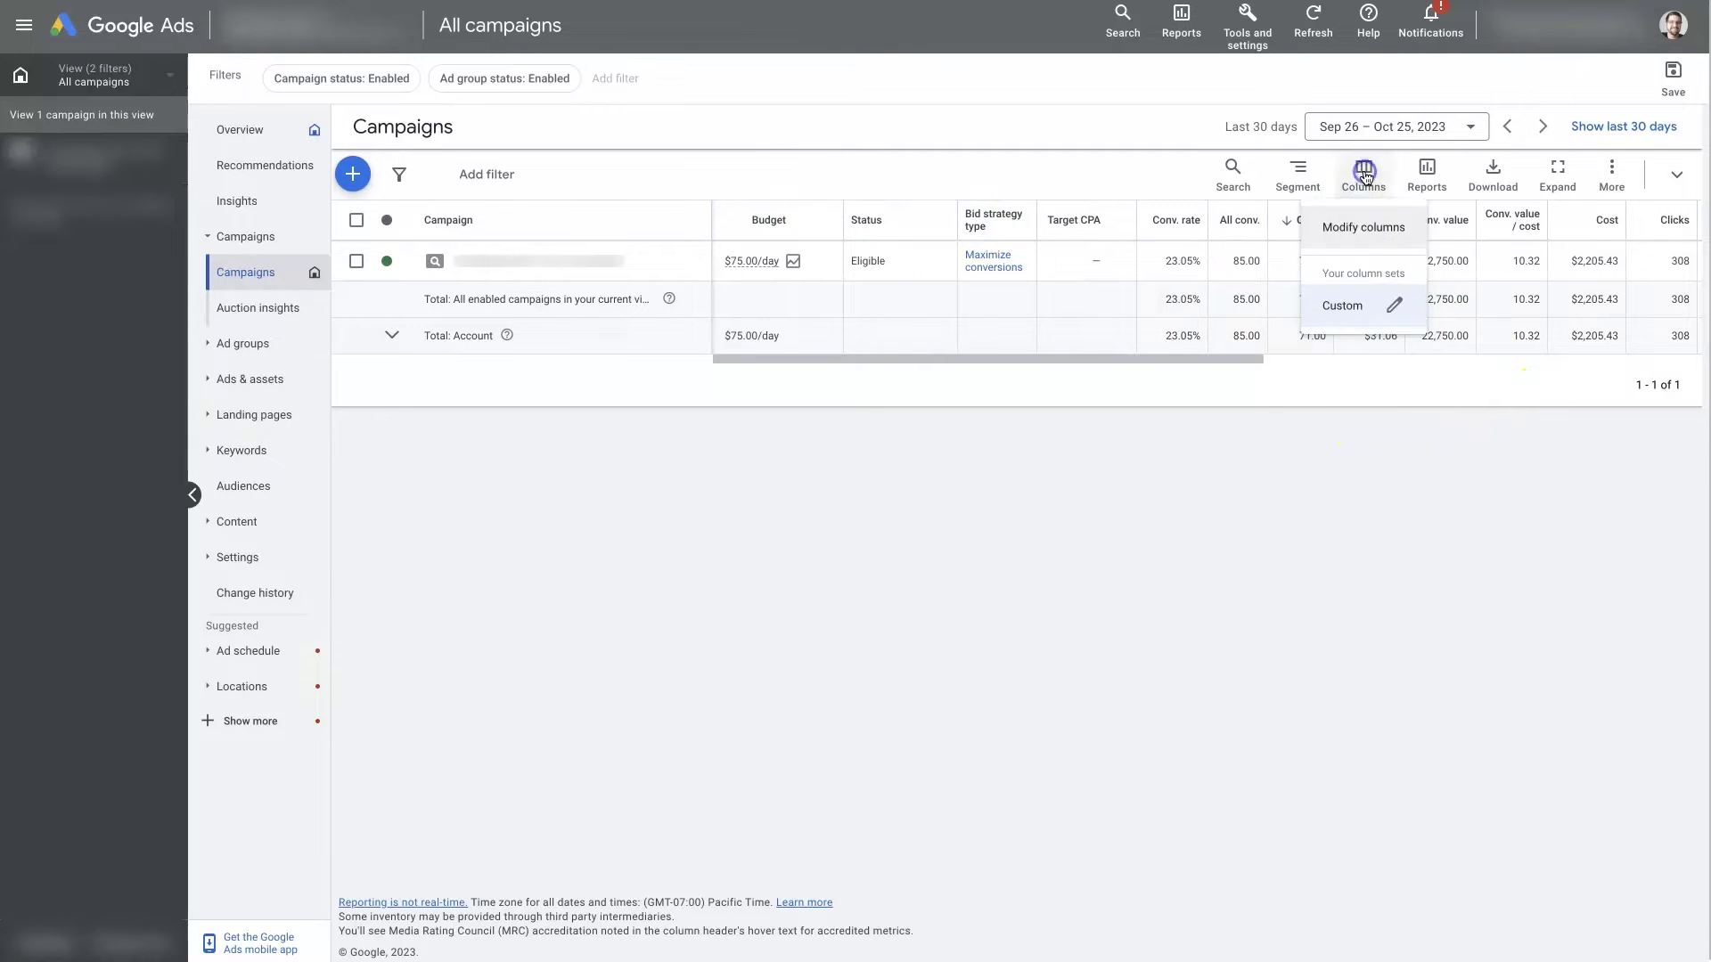
pyautogui.click(1363, 227)
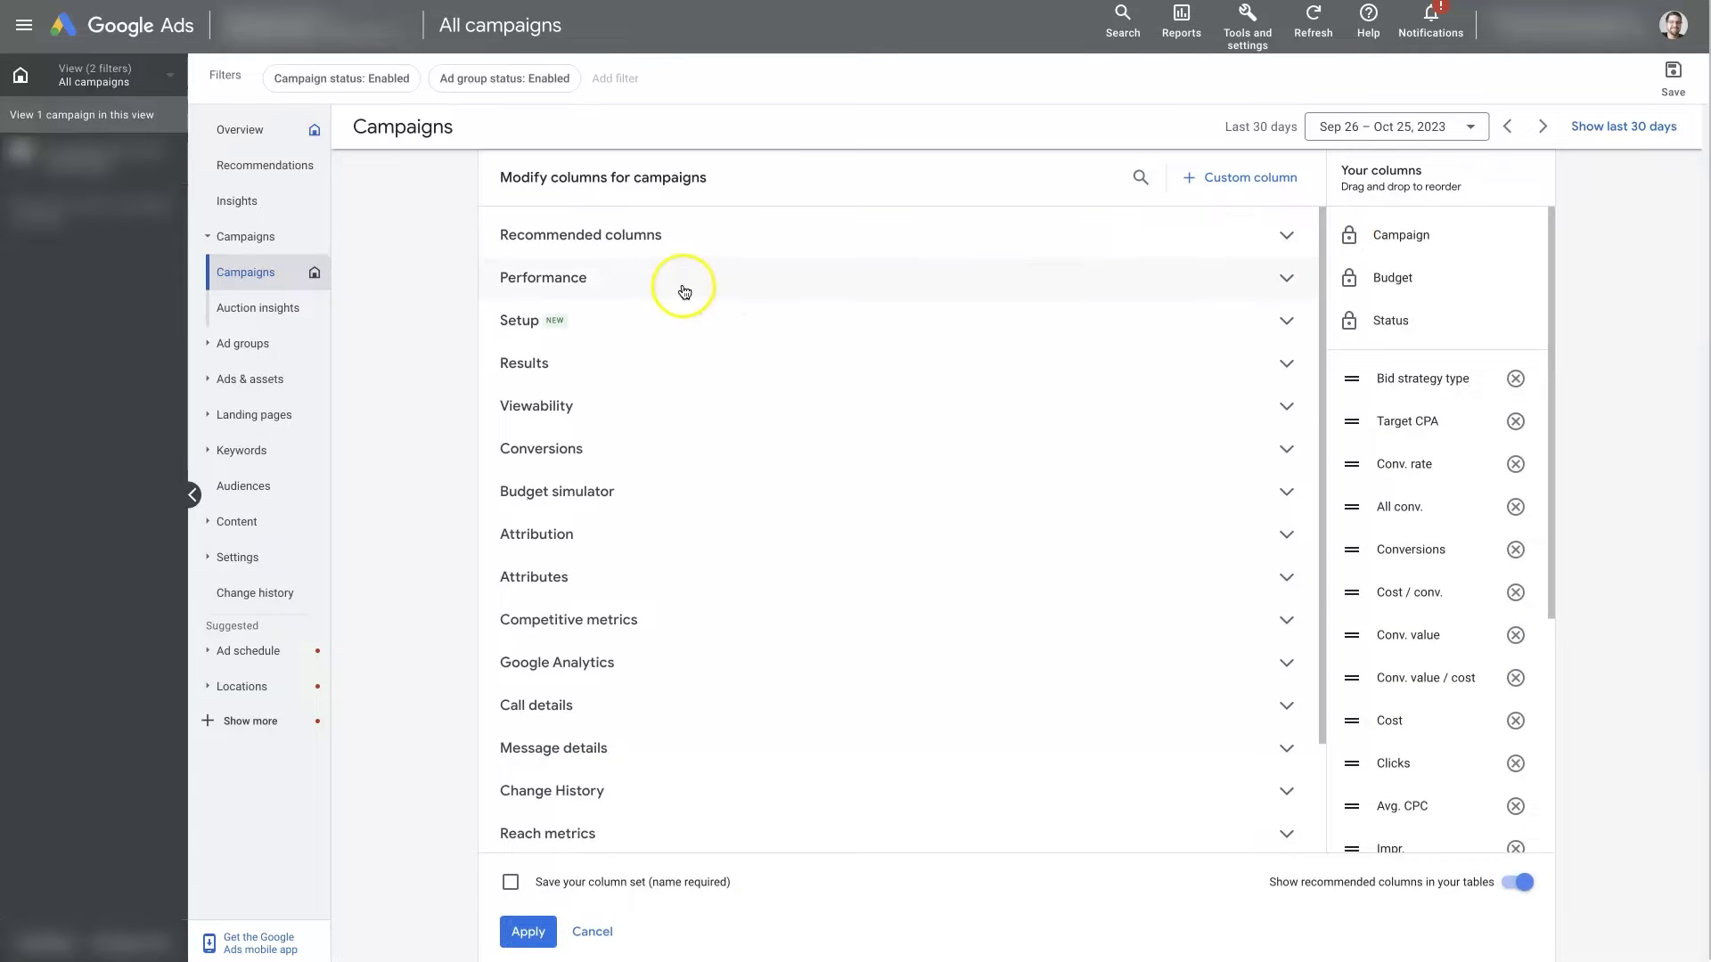
pyautogui.scroll(-3, 685, 287)
pyautogui.scroll(-1, 685, 290)
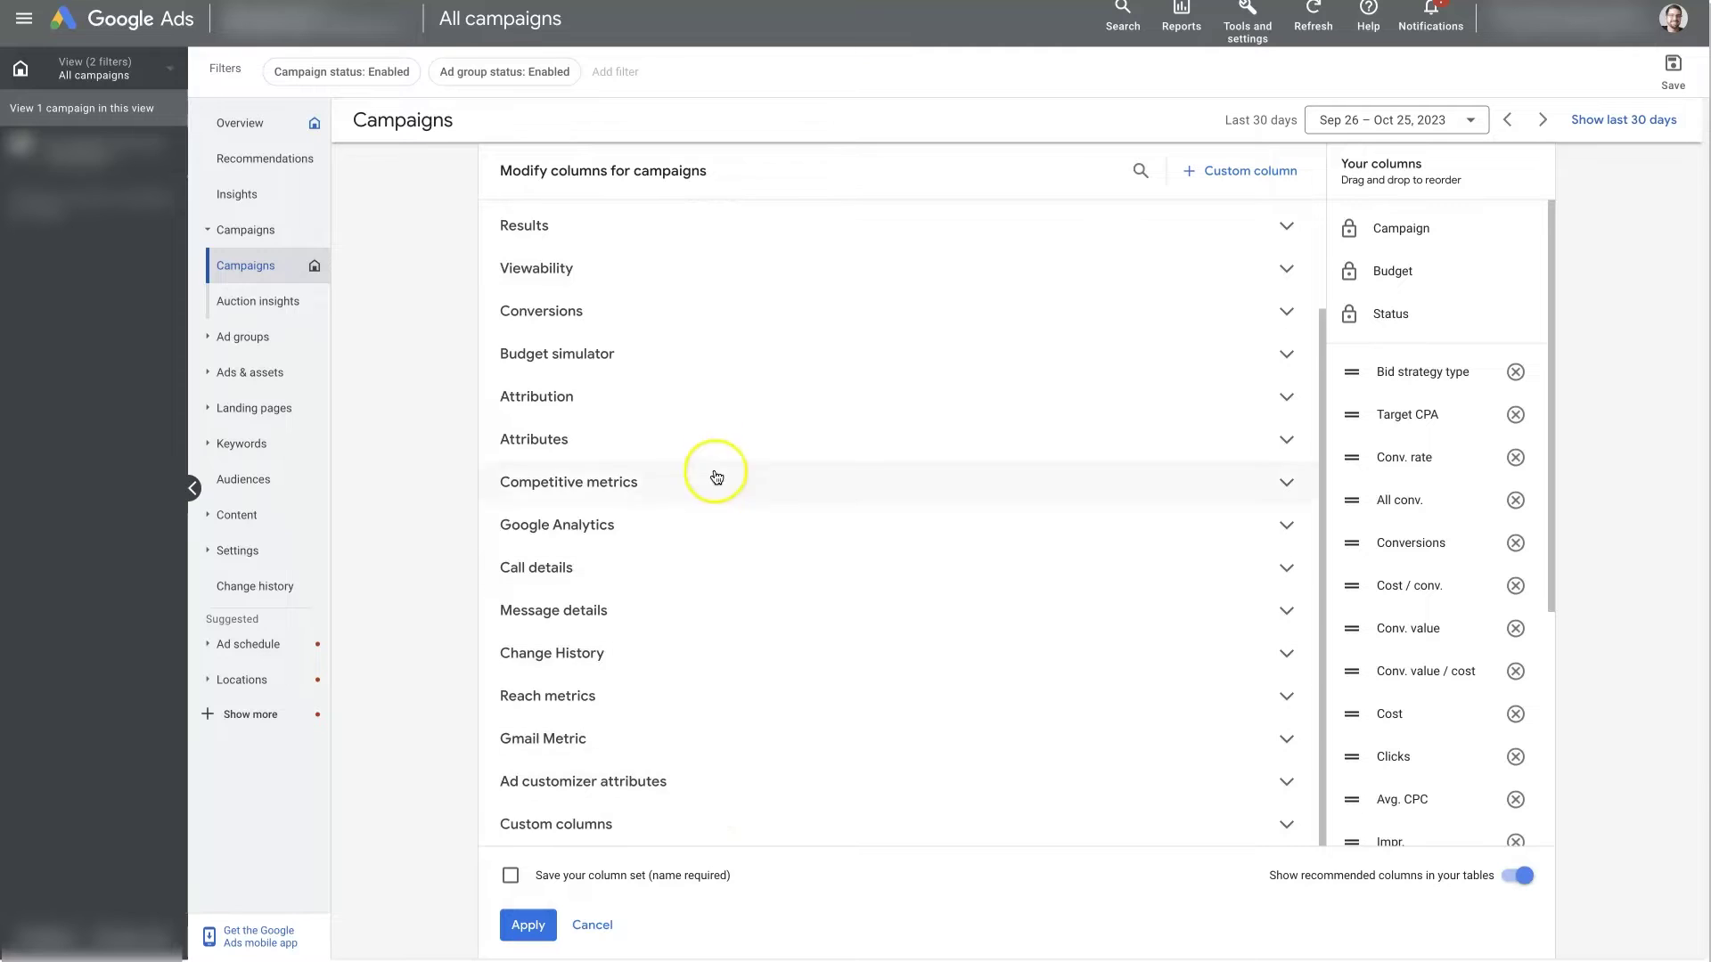
pyautogui.scroll(3, 713, 464)
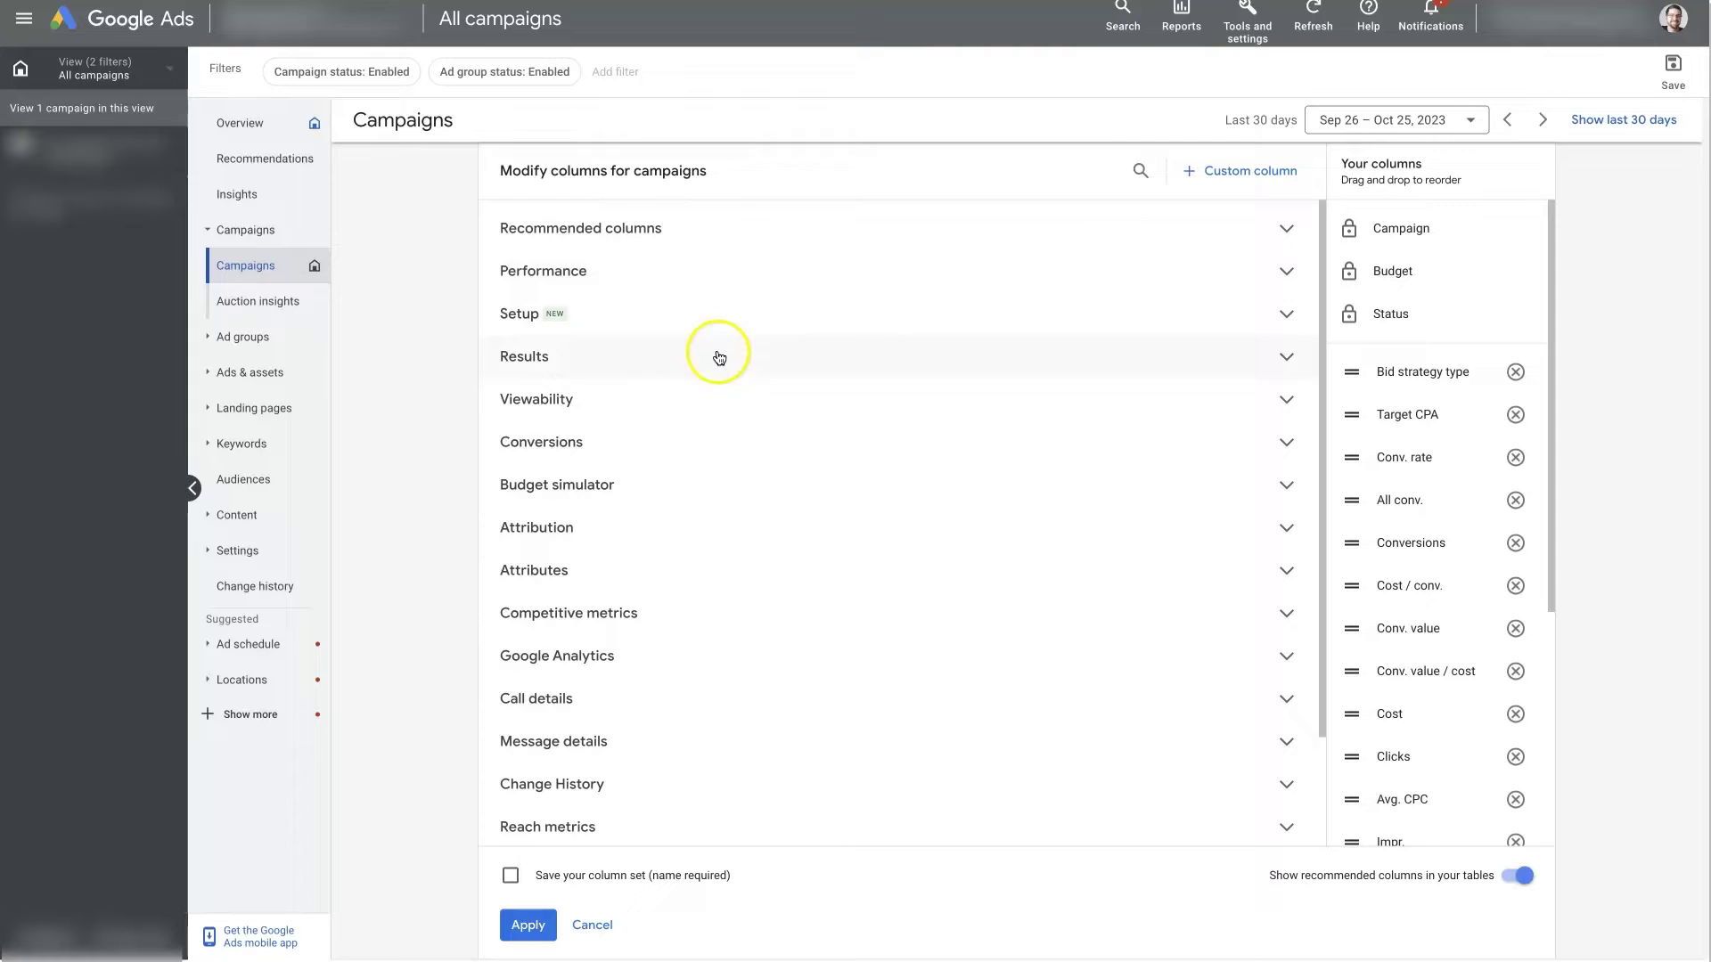
pyautogui.scroll(-3, 779, 500)
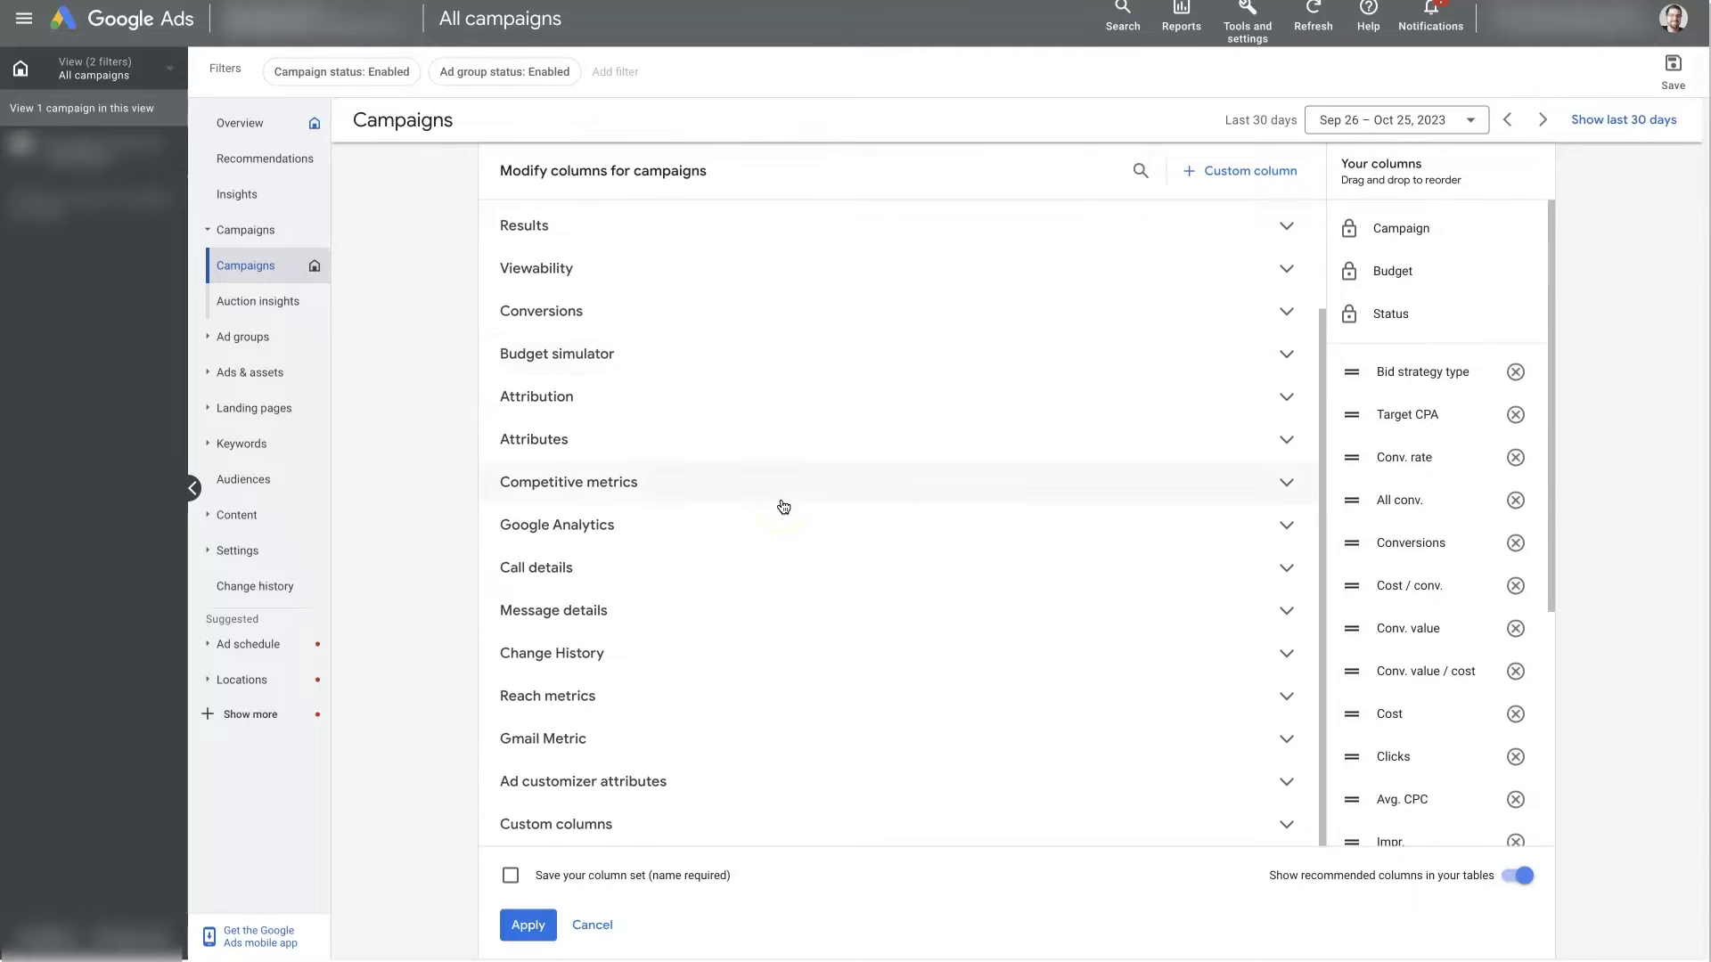
pyautogui.scroll(3, 784, 505)
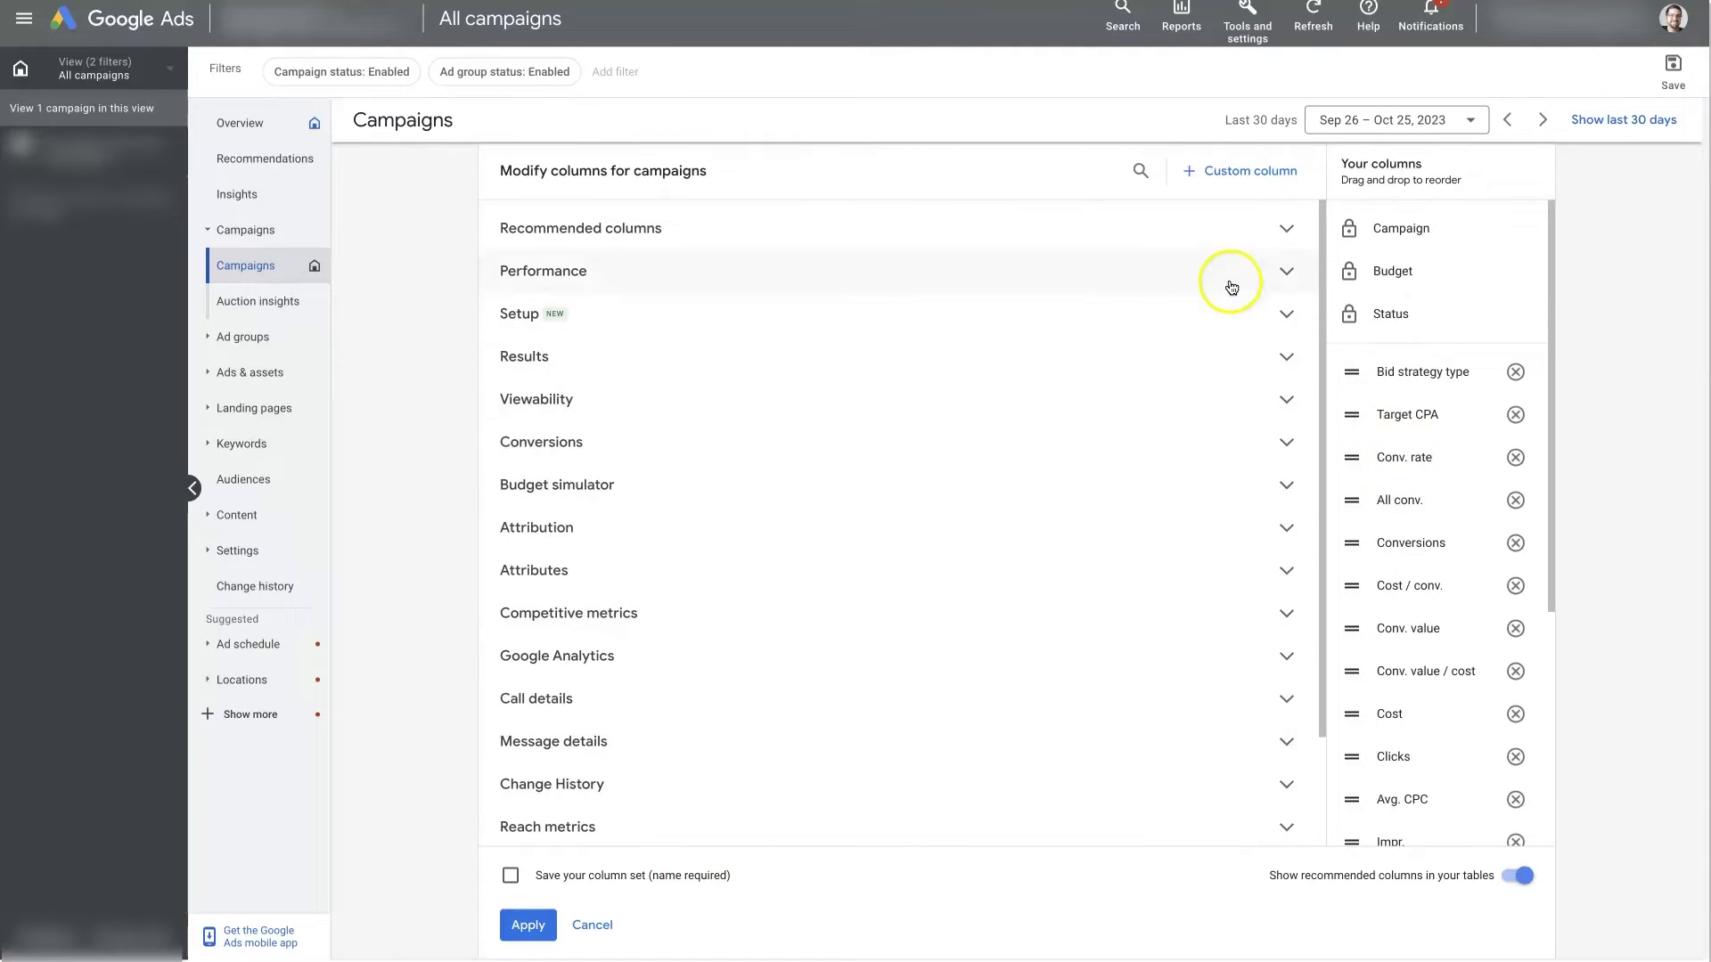
# Expand Recommended columns and read the Conv. rate and Conversions help cards.
pyautogui.click(1284, 228)
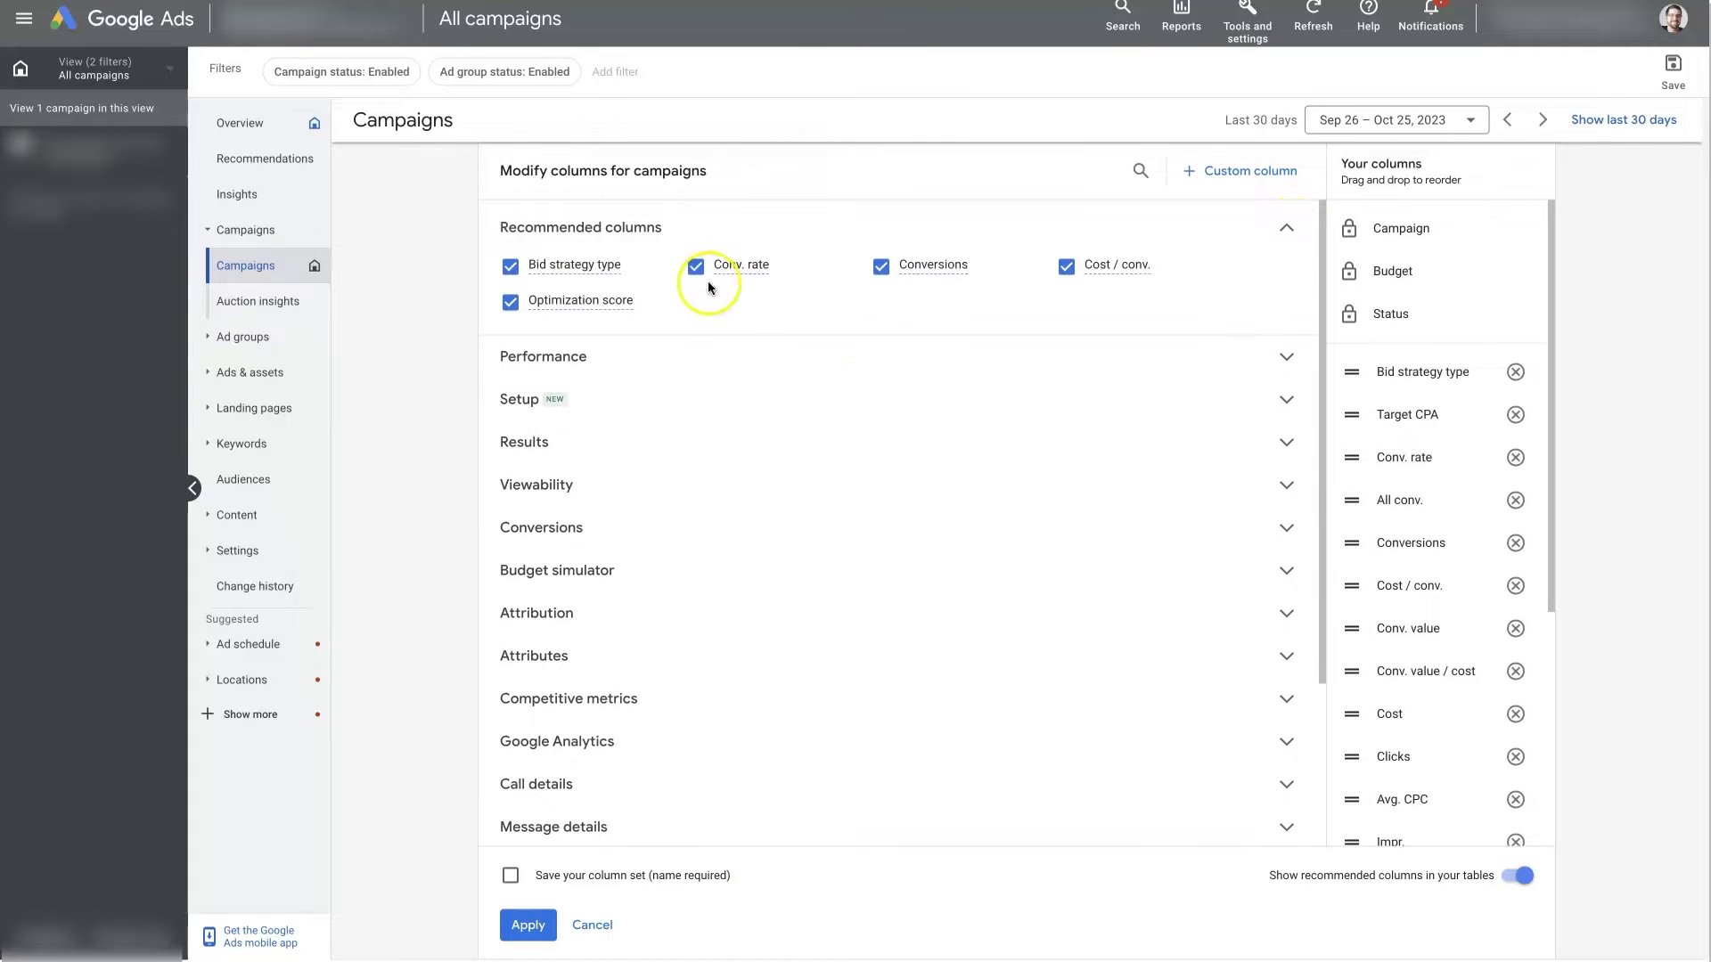
pyautogui.moveTo(587, 273)
pyautogui.moveTo(756, 273)
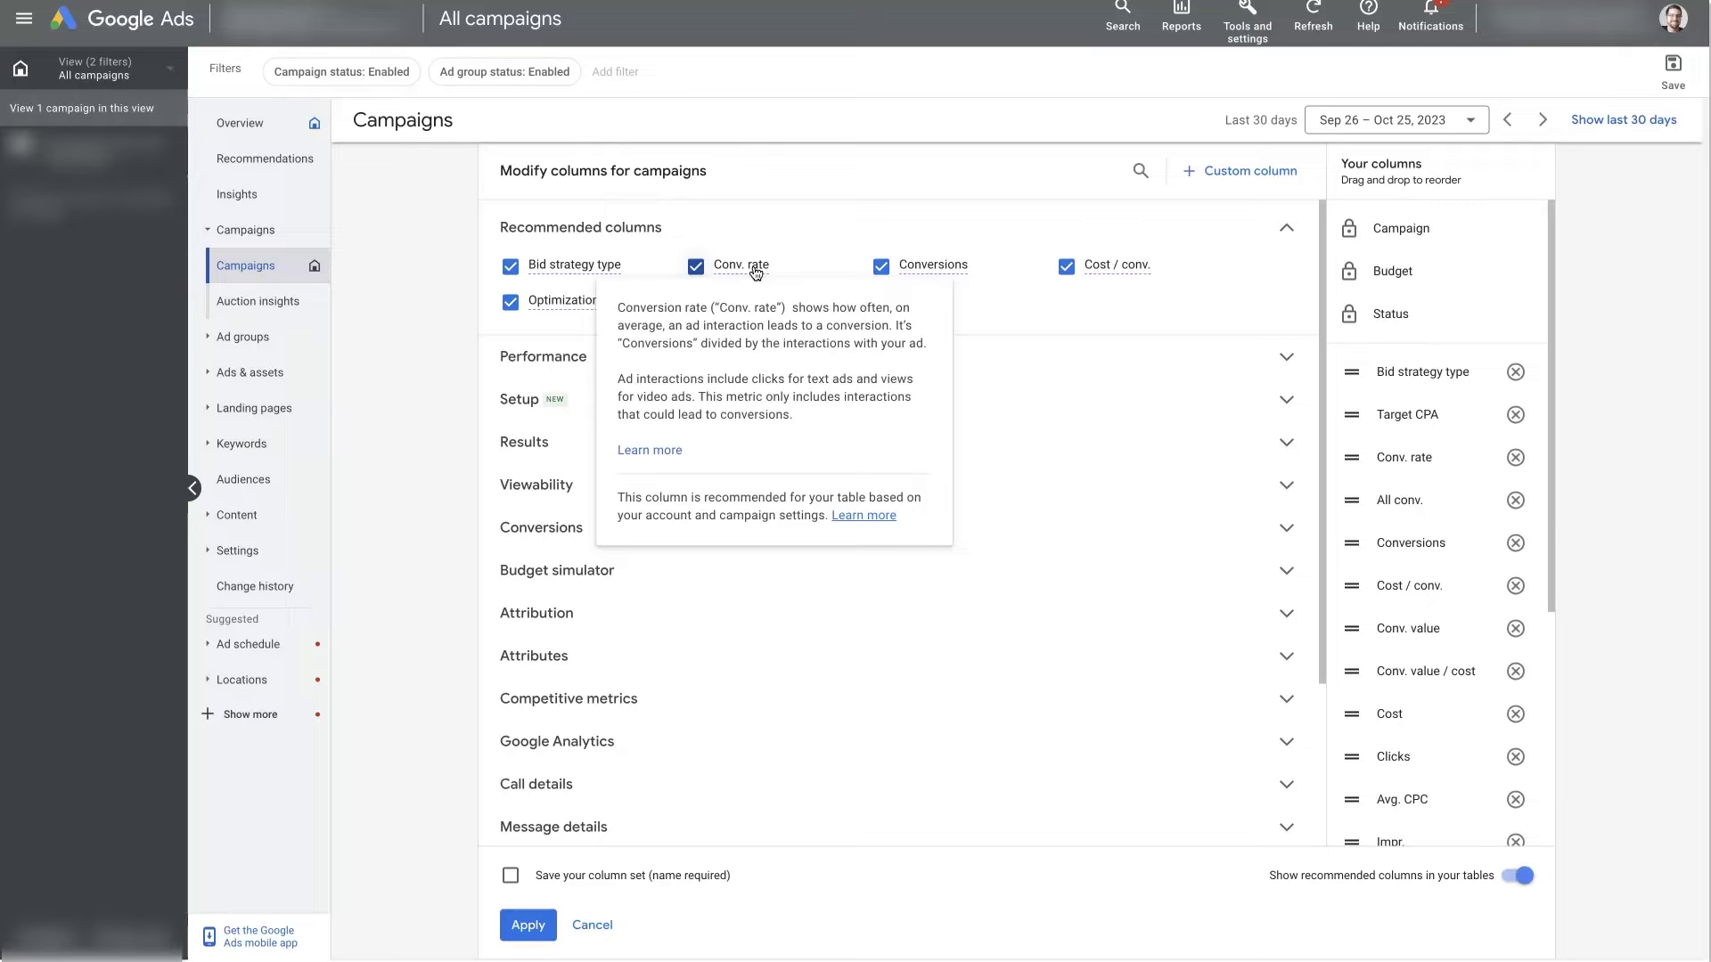
pyautogui.click(756, 270)
pyautogui.click(737, 273)
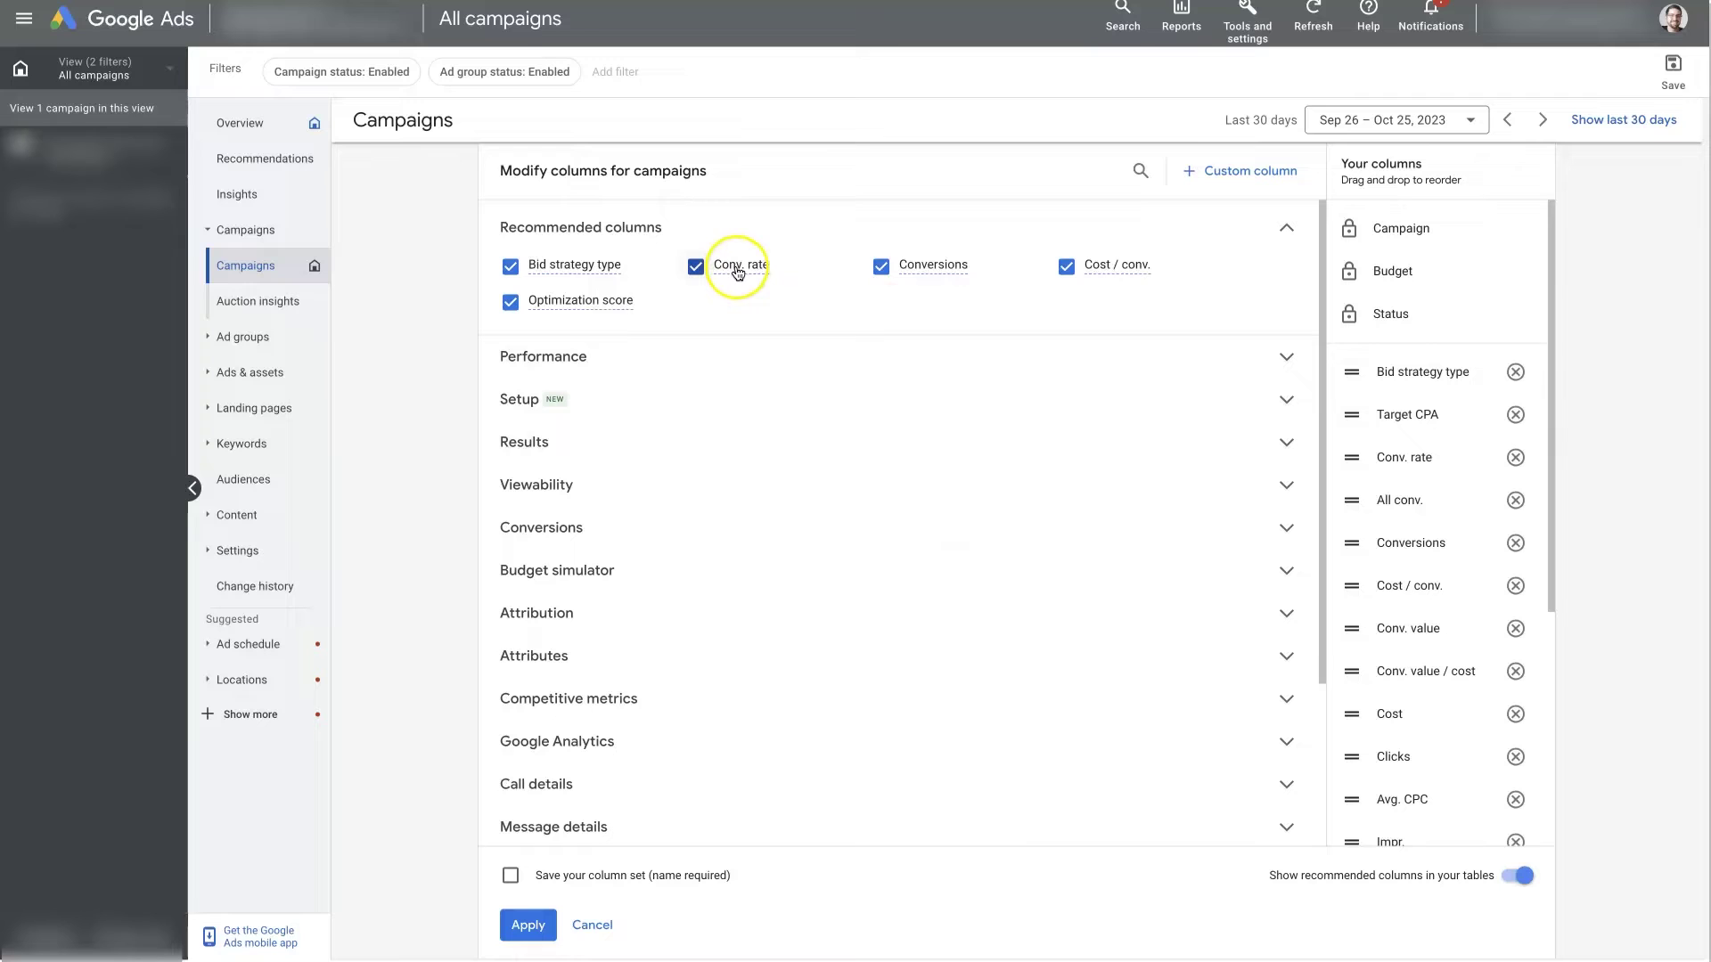
pyautogui.moveTo(738, 272)
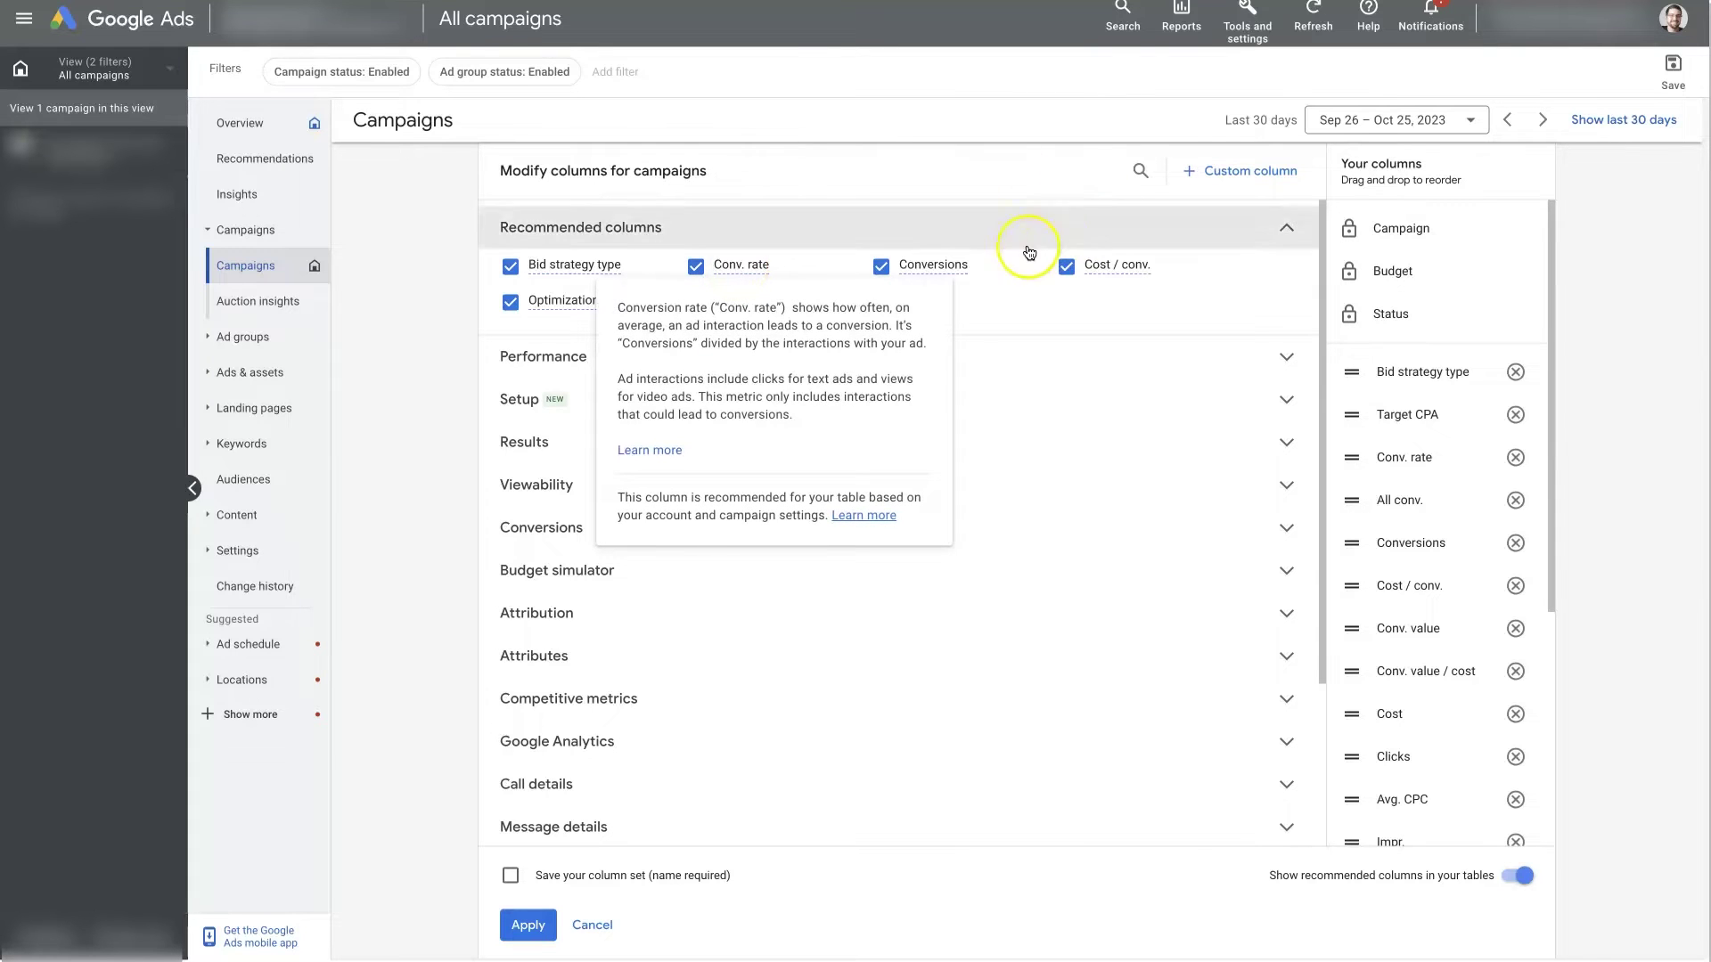
pyautogui.click(954, 266)
pyautogui.click(996, 264)
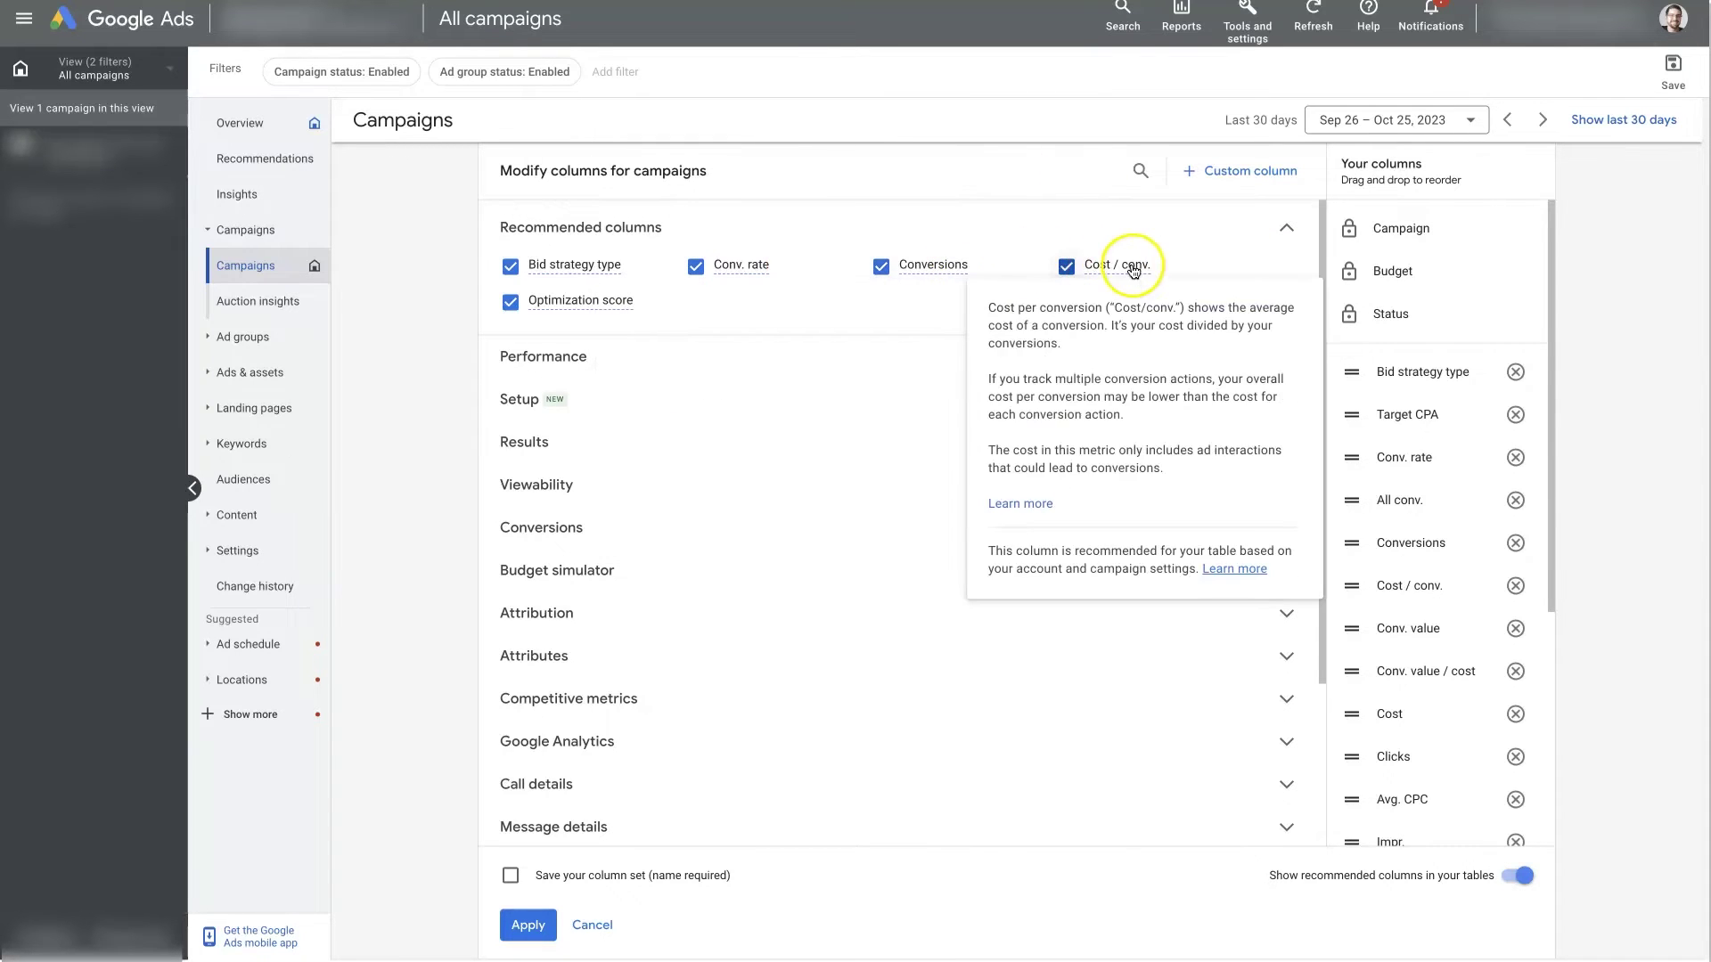
pyautogui.moveTo(588, 306)
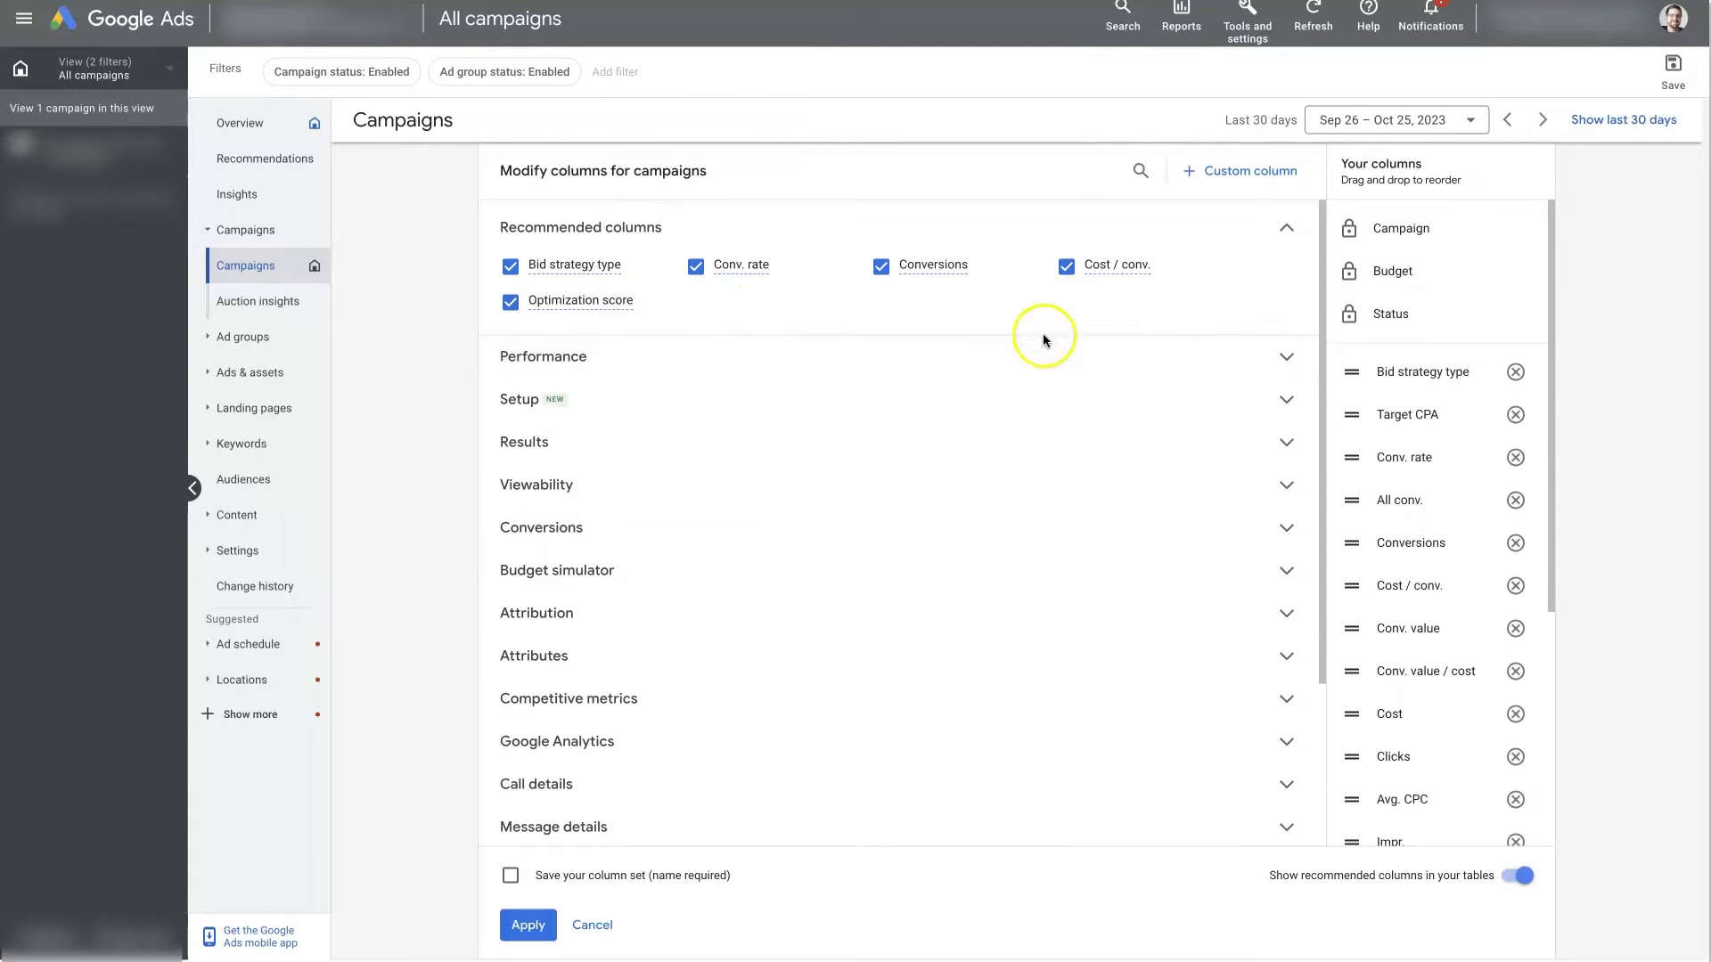
# Expand Performance, drag Bid strategy type in Your columns, and cancel the editor.
pyautogui.click(1292, 359)
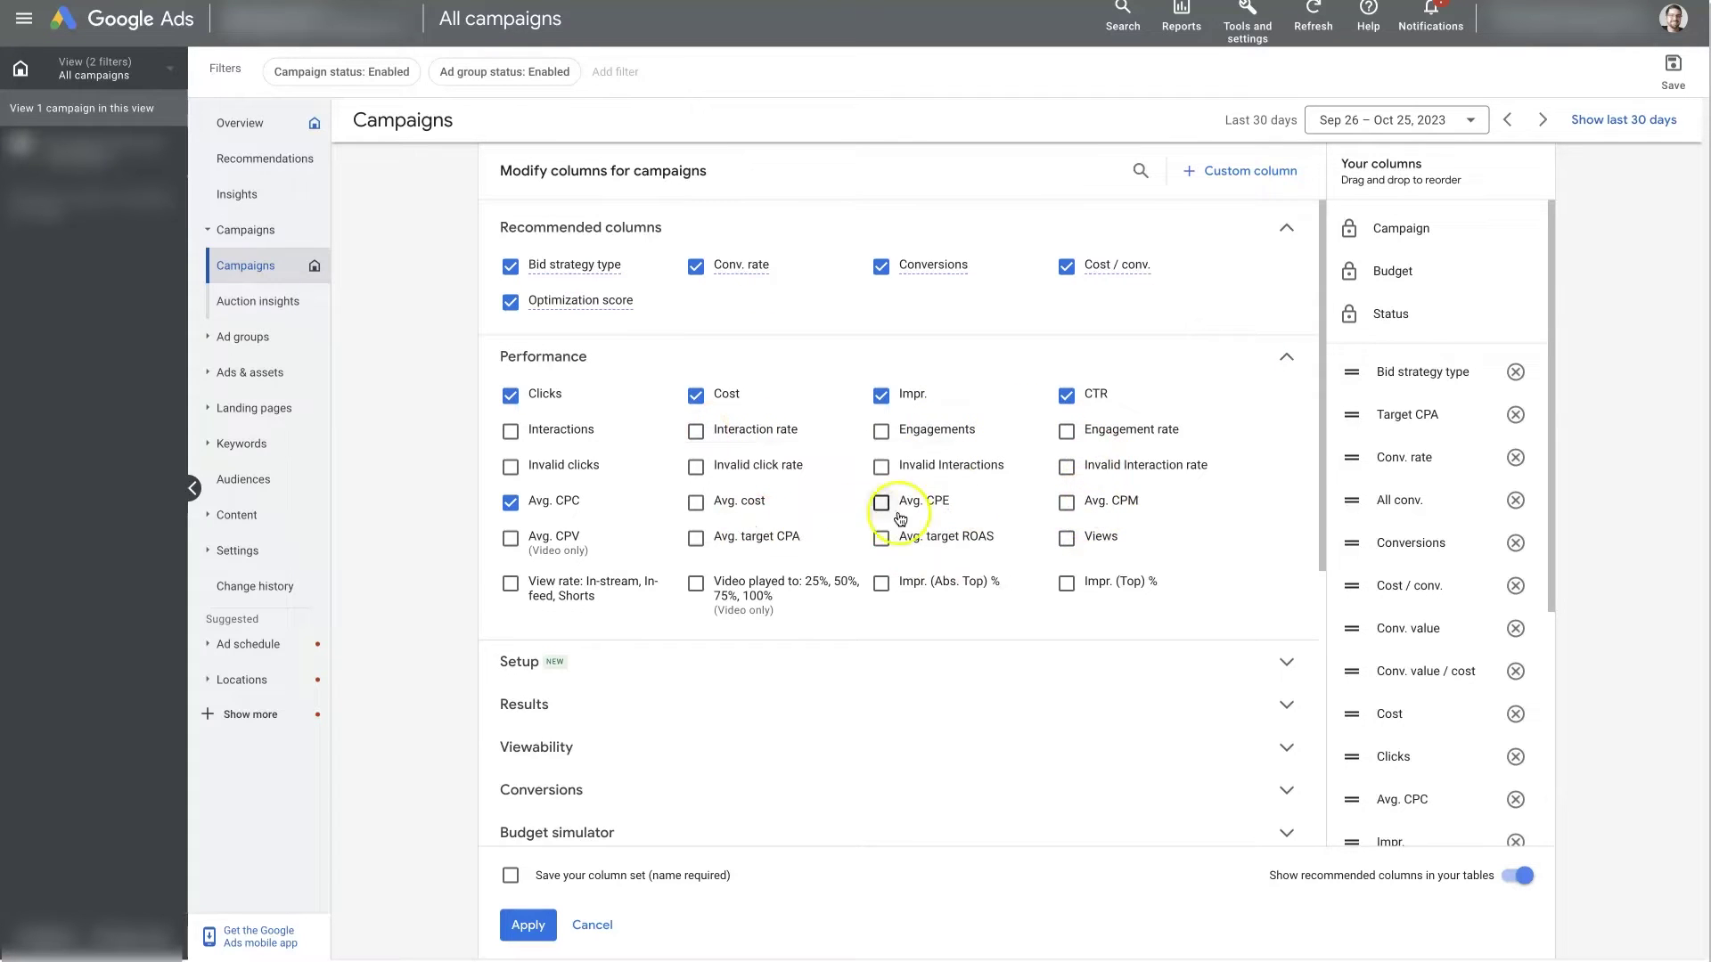
pyautogui.scroll(-4, 1456, 489)
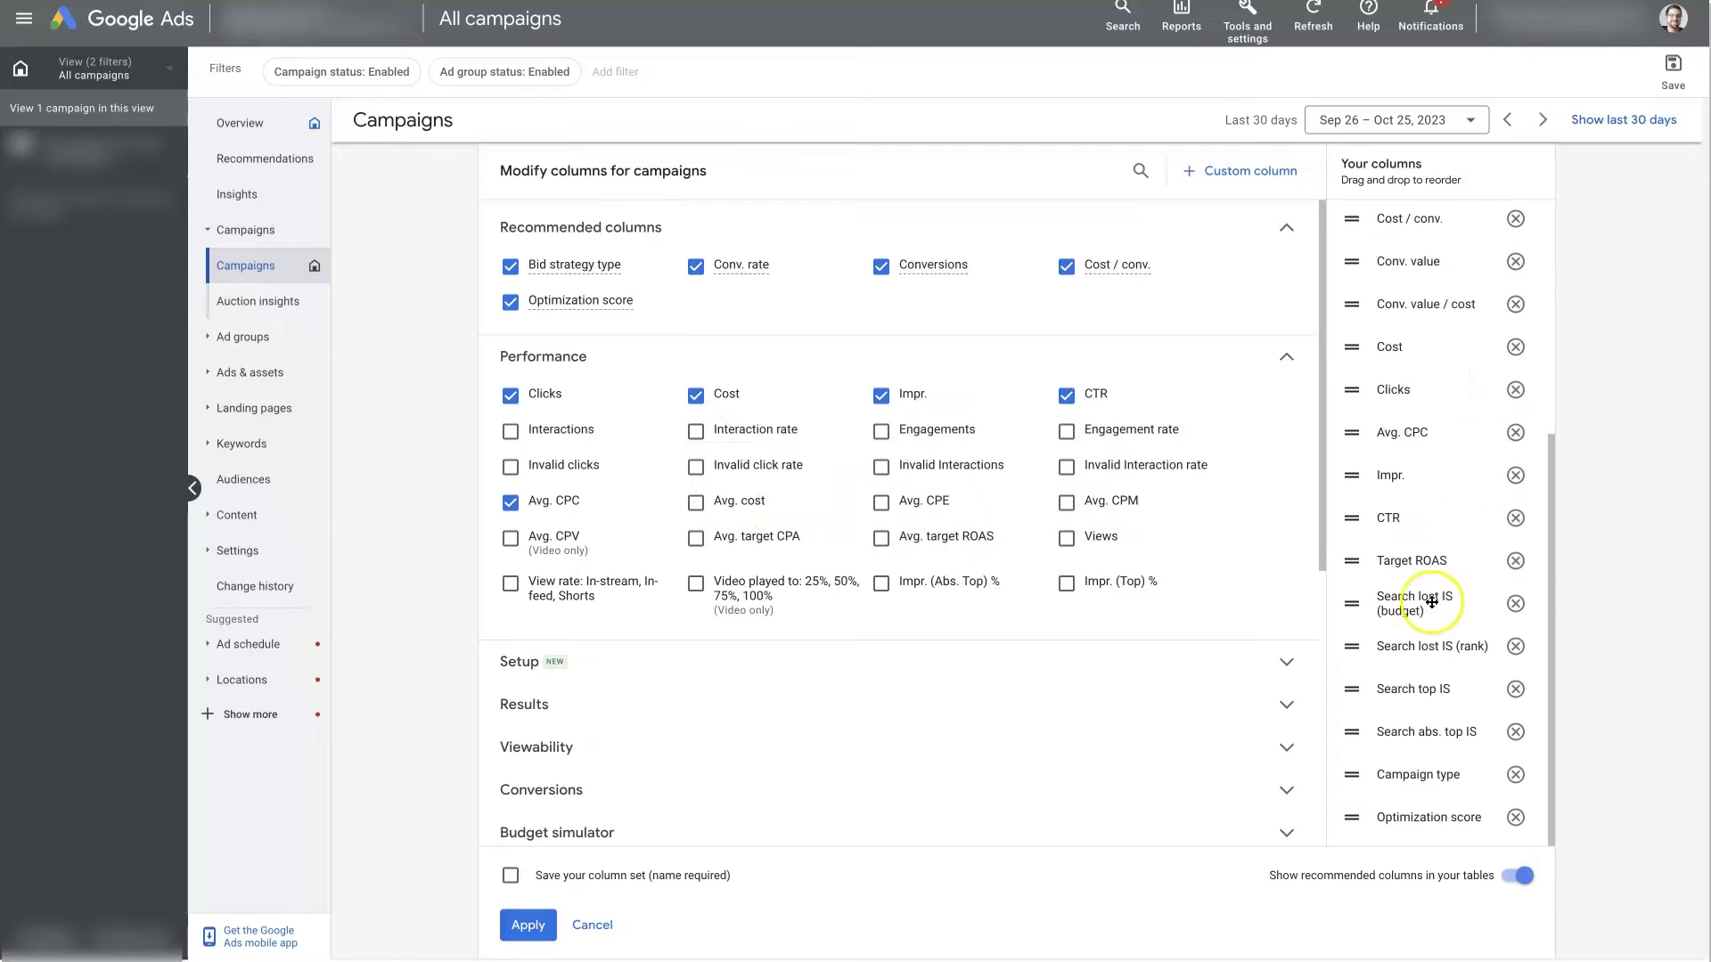
pyautogui.scroll(4, 1360, 427)
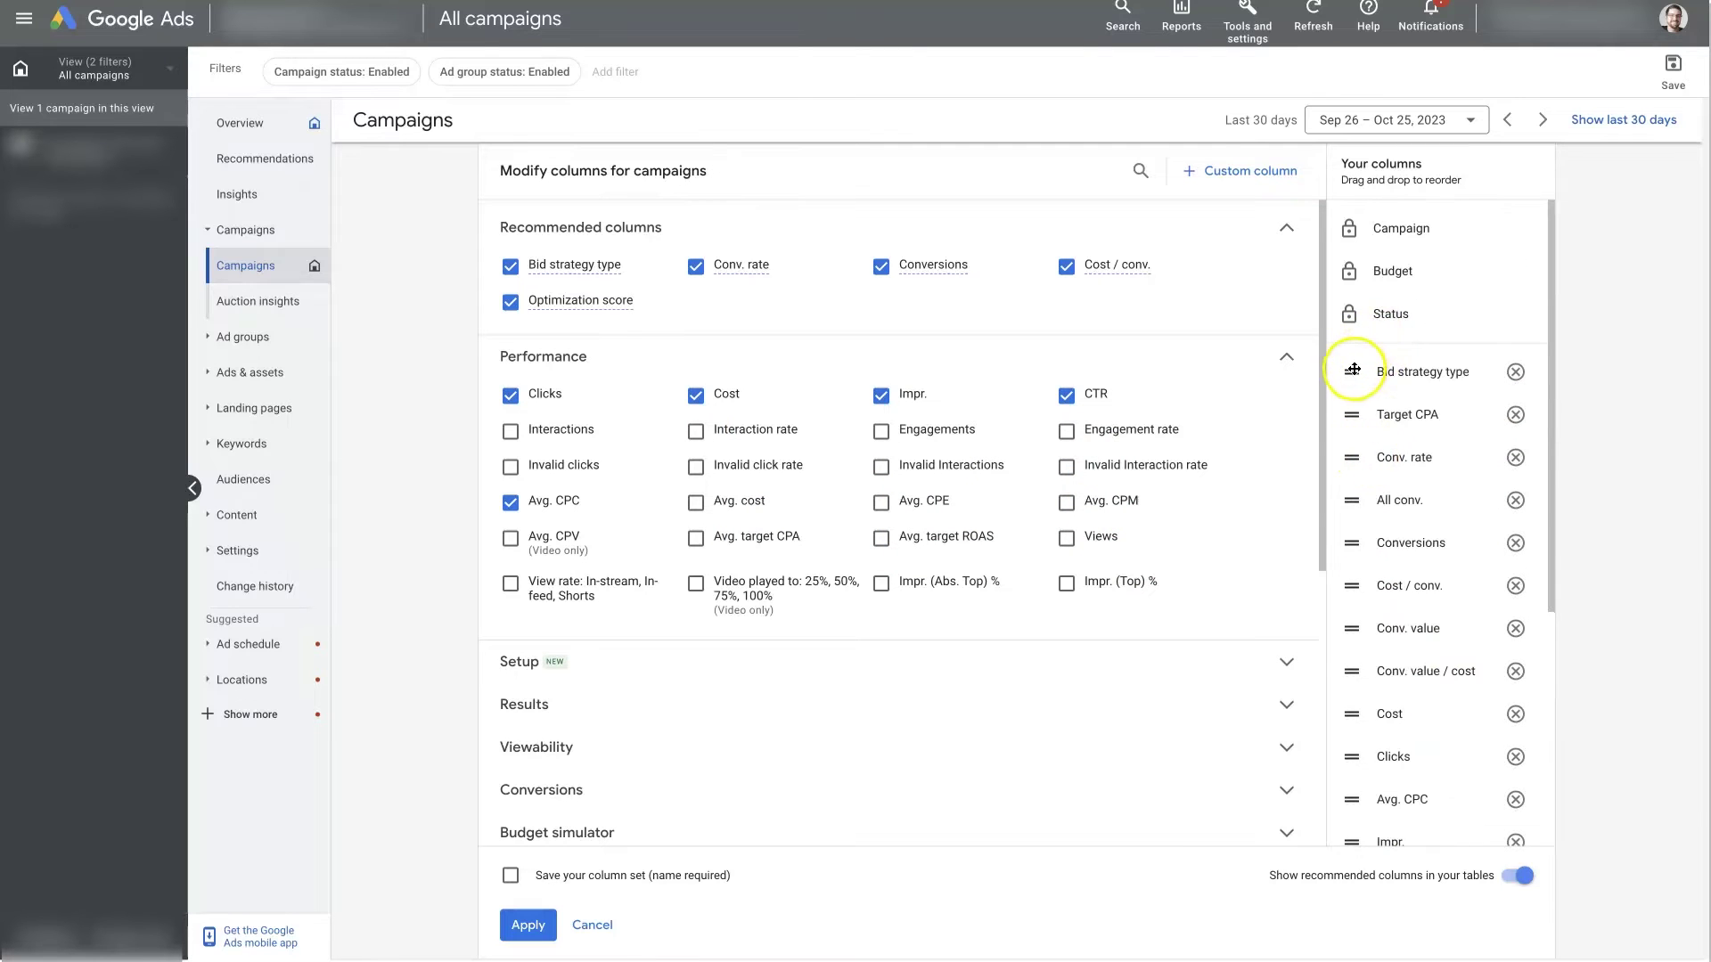
pyautogui.moveTo(1354, 369)
pyautogui.mouseDown()
pyautogui.moveTo(1353, 581)
pyautogui.moveTo(1352, 378)
pyautogui.mouseUp()
pyautogui.scroll(-4, 1401, 524)
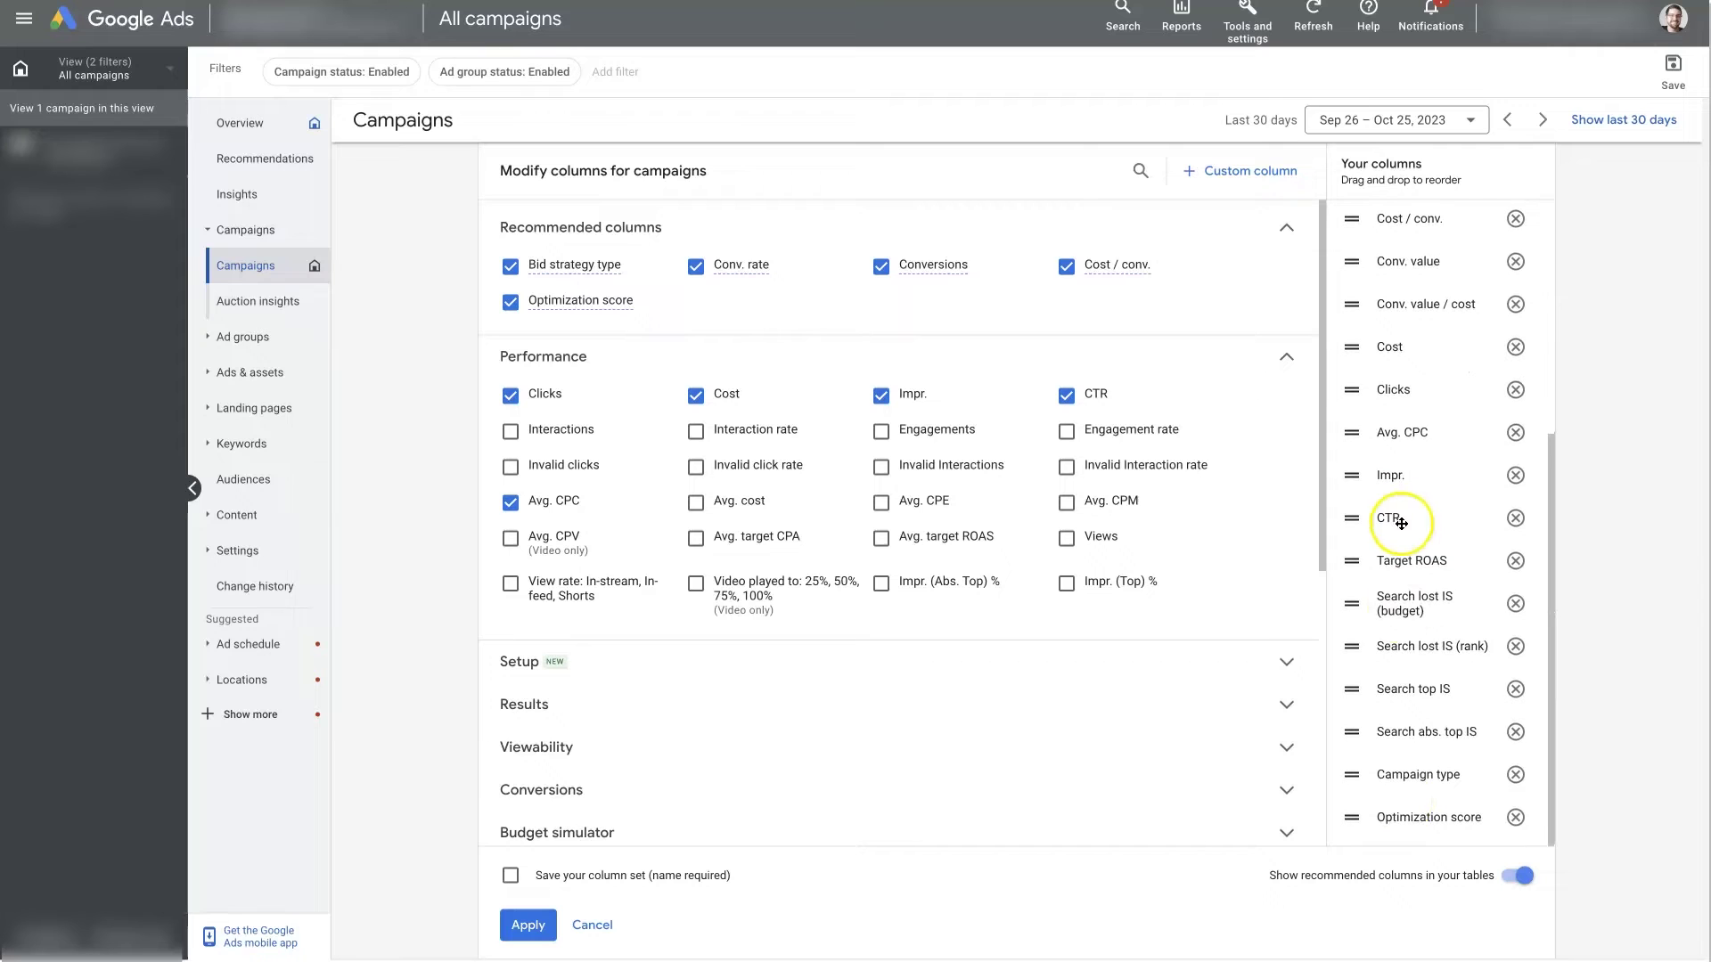
pyautogui.click(613, 928)
# Close the column editor and read the Budget, Target CPA and Cost/conv. header help cards.
pyautogui.click(1013, 353)
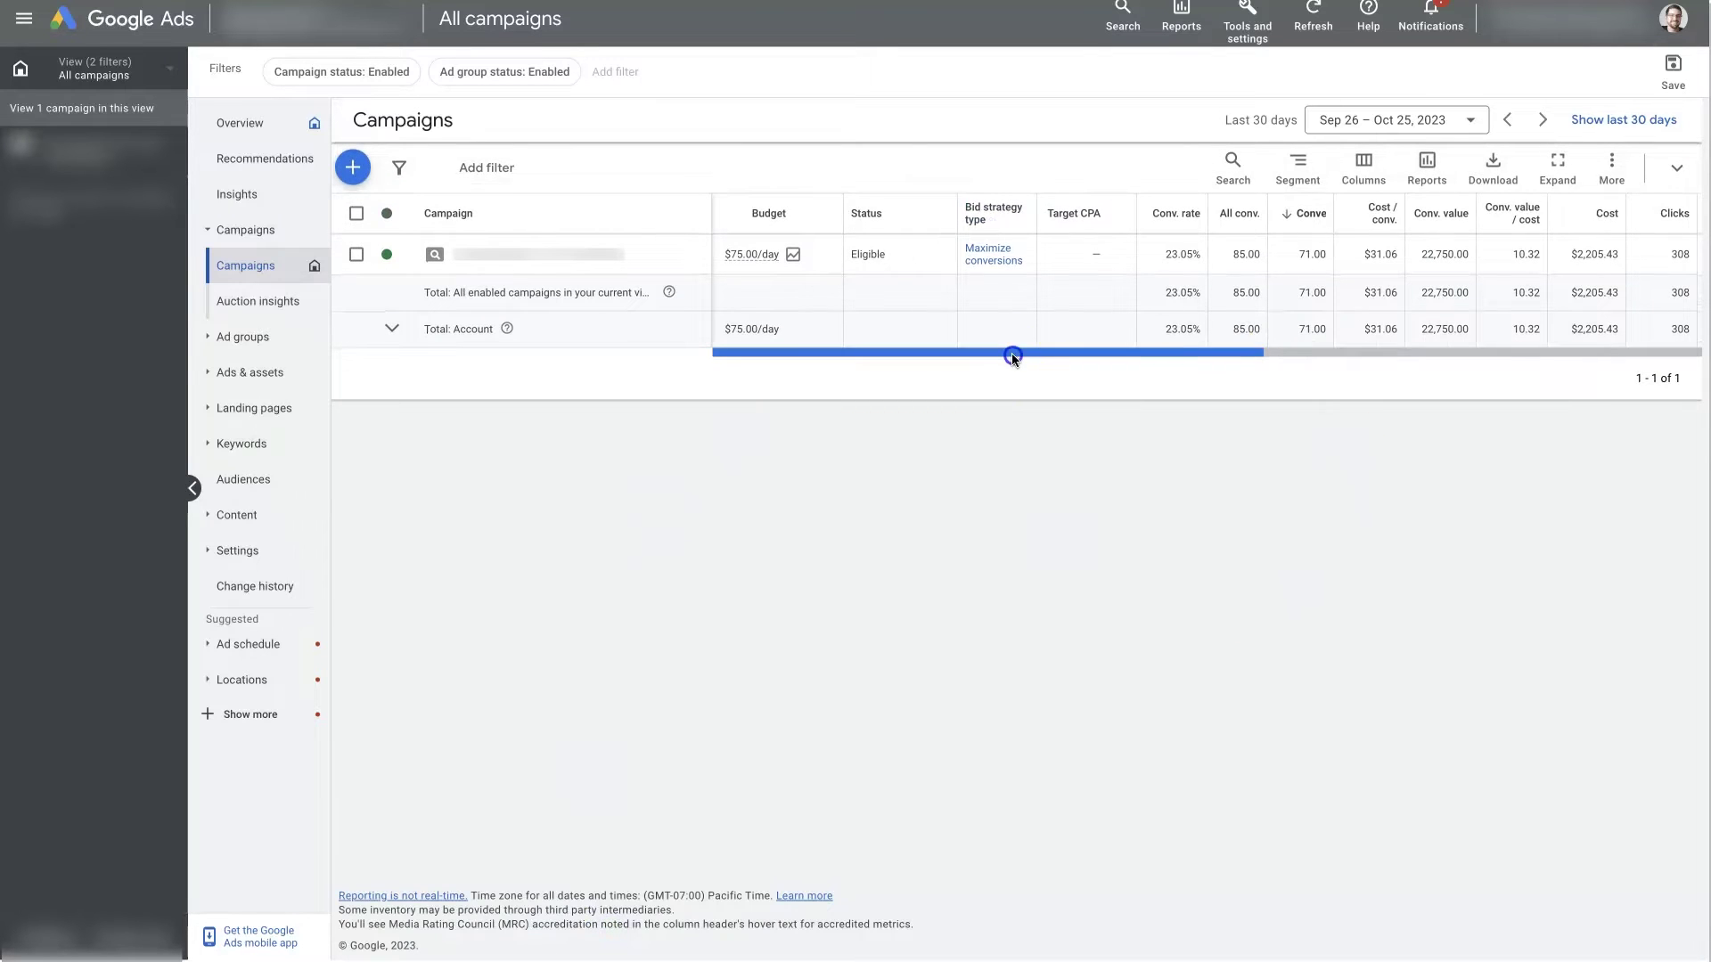
pyautogui.moveTo(1012, 353)
pyautogui.mouseDown()
pyautogui.moveTo(1513, 336)
pyautogui.moveTo(1026, 352)
pyautogui.mouseUp()
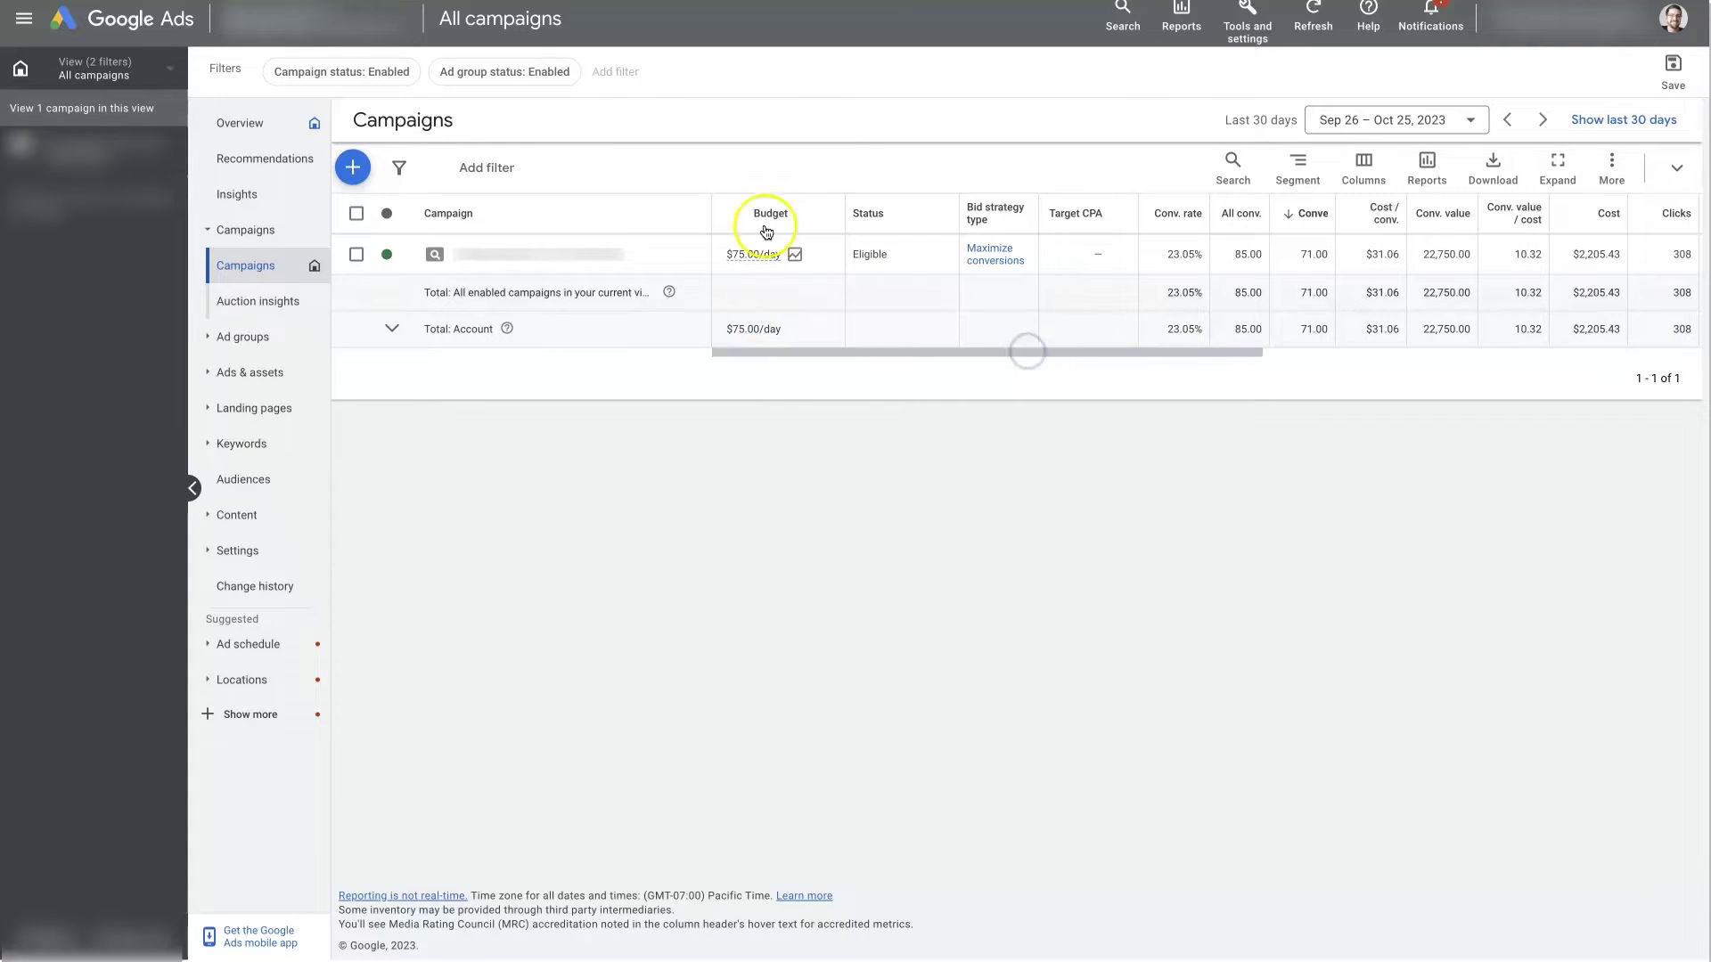
pyautogui.moveTo(760, 261)
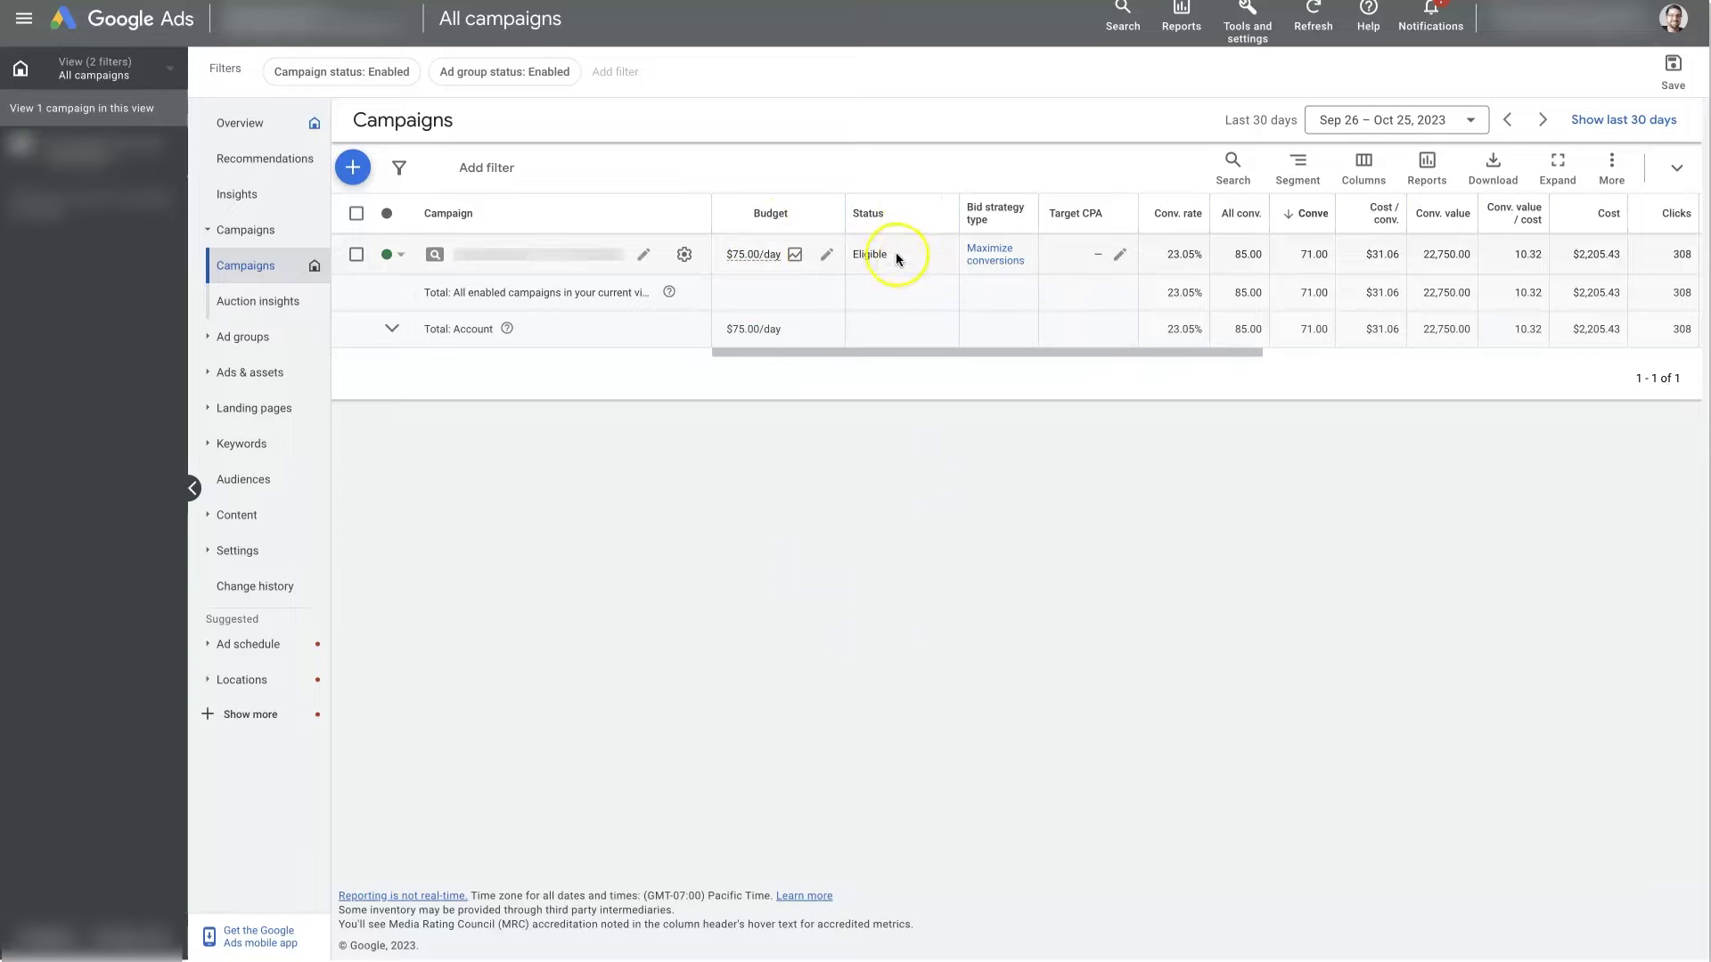
pyautogui.click(996, 296)
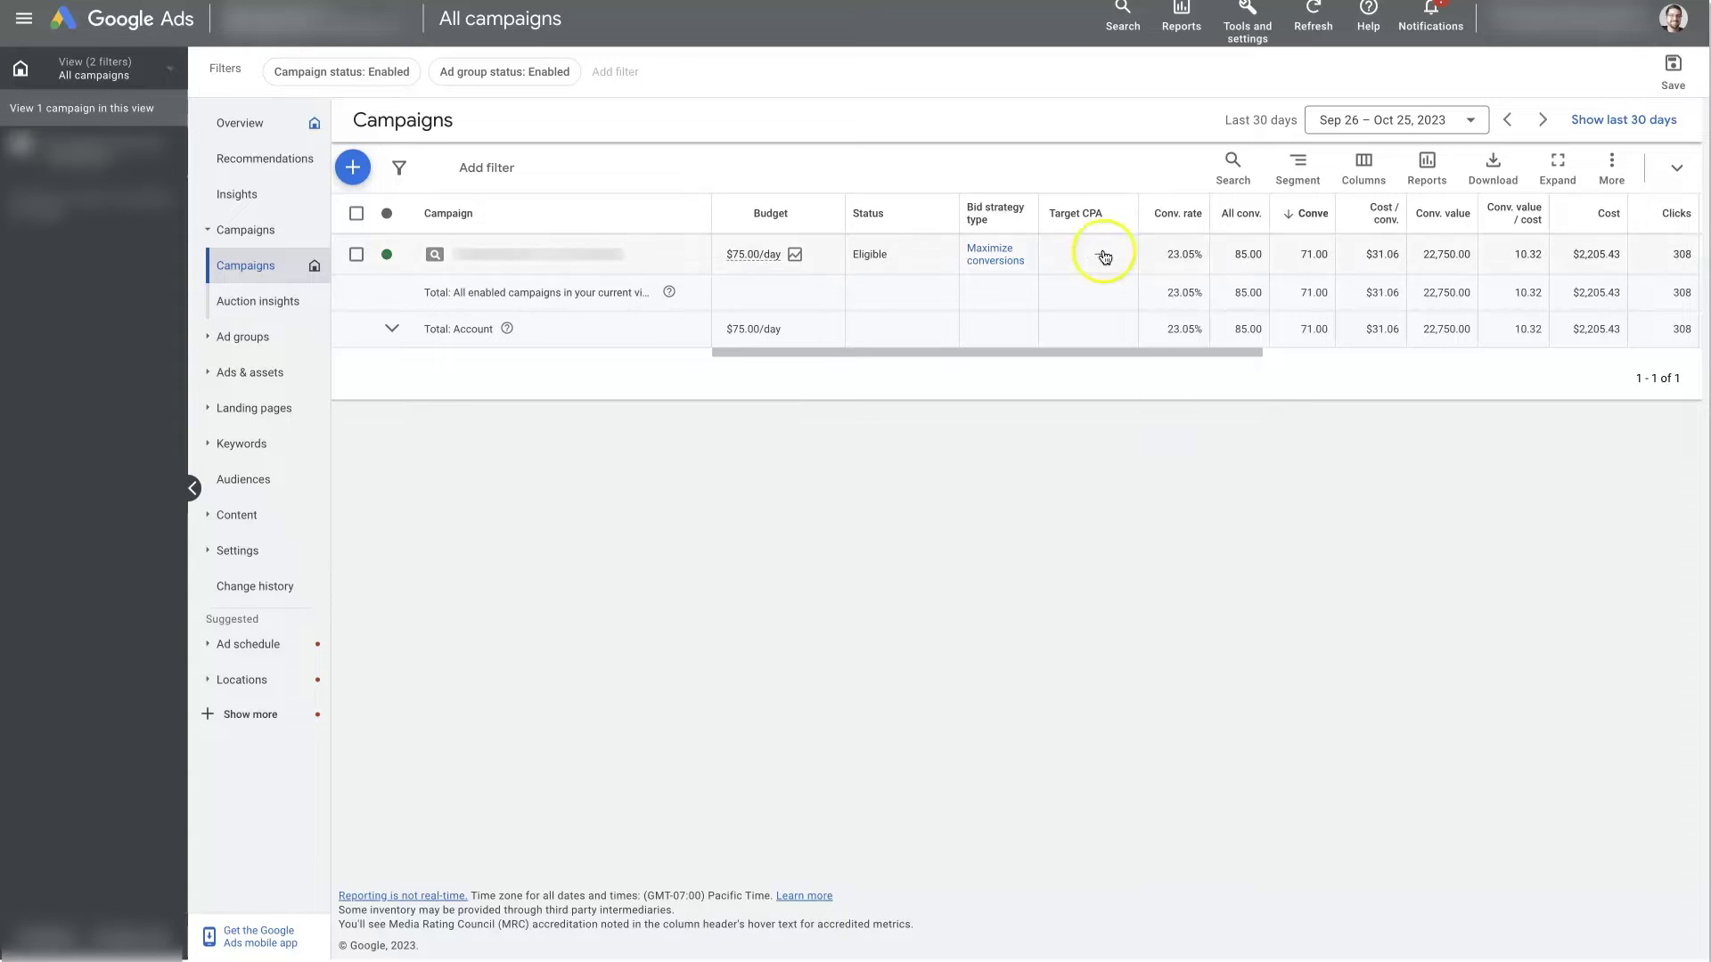
pyautogui.moveTo(1096, 215)
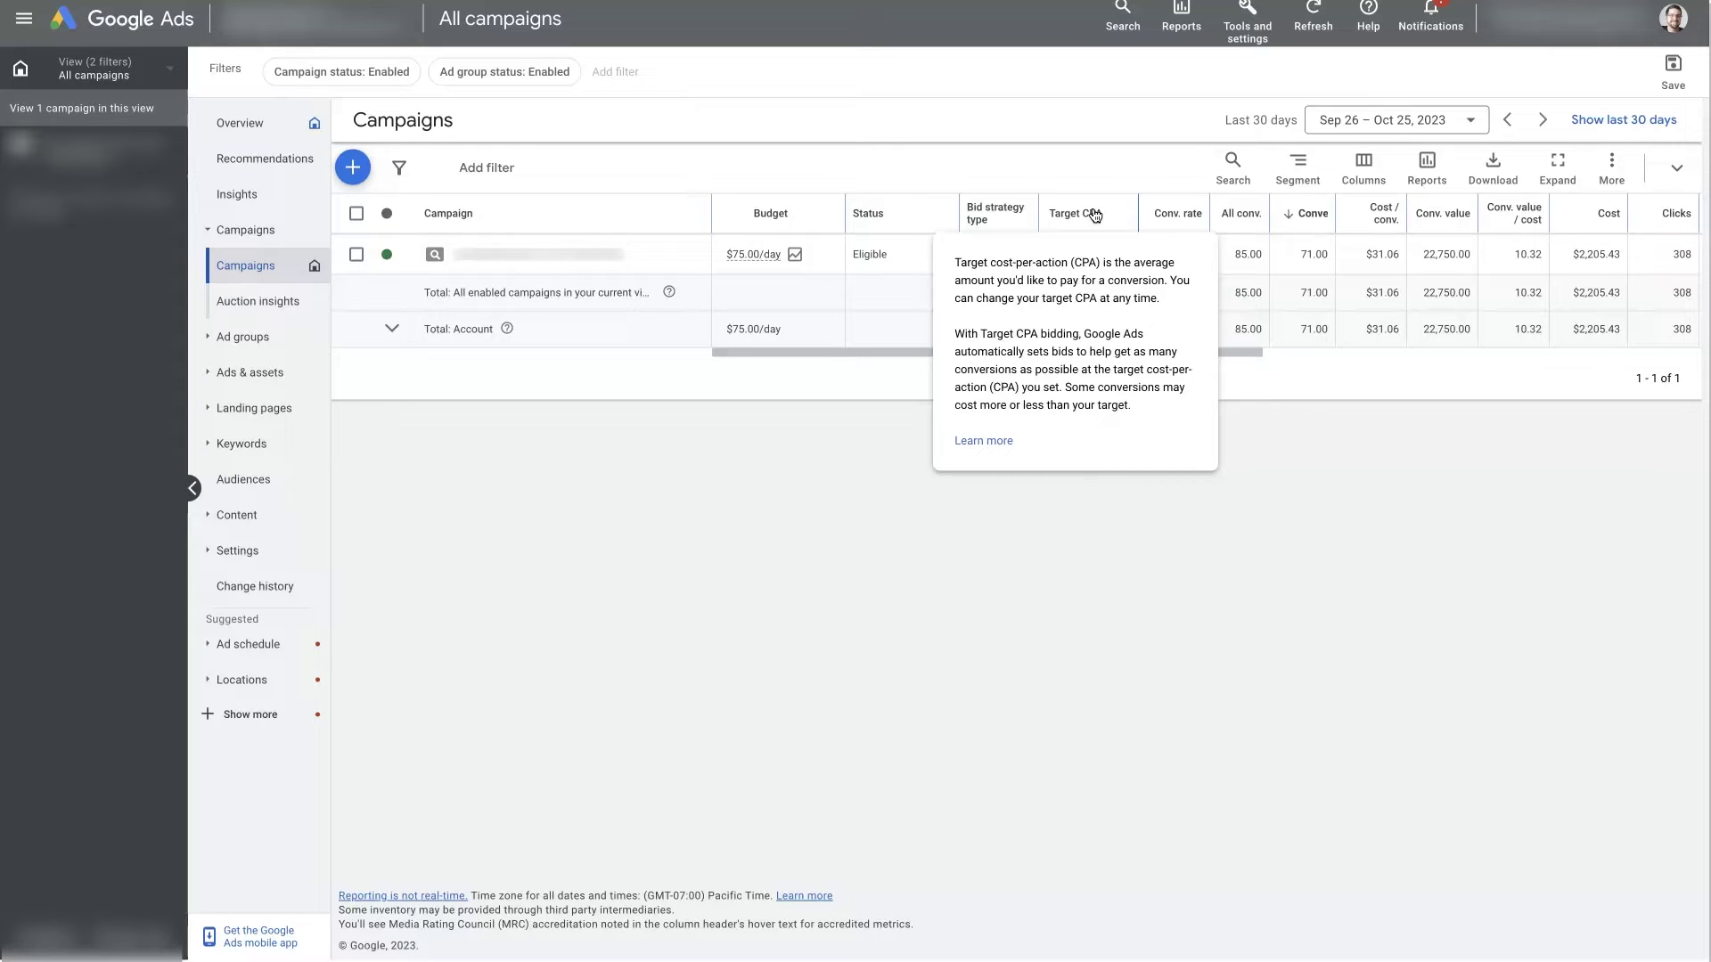
pyautogui.click(1087, 143)
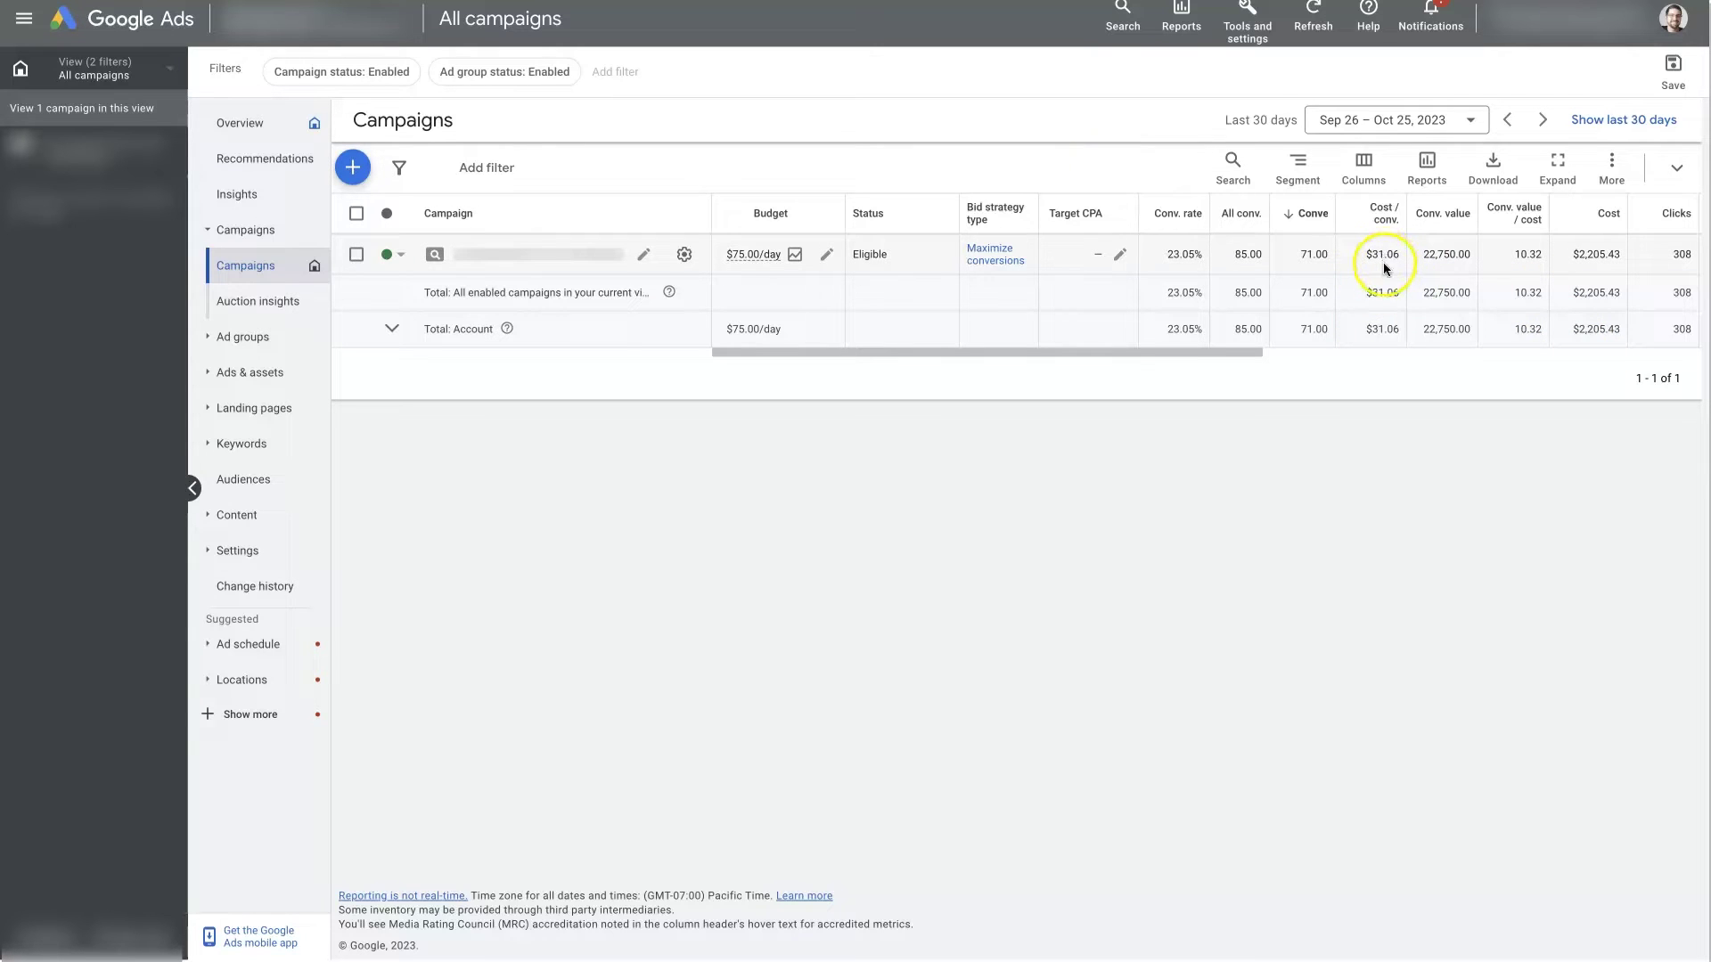
pyautogui.moveTo(1386, 222)
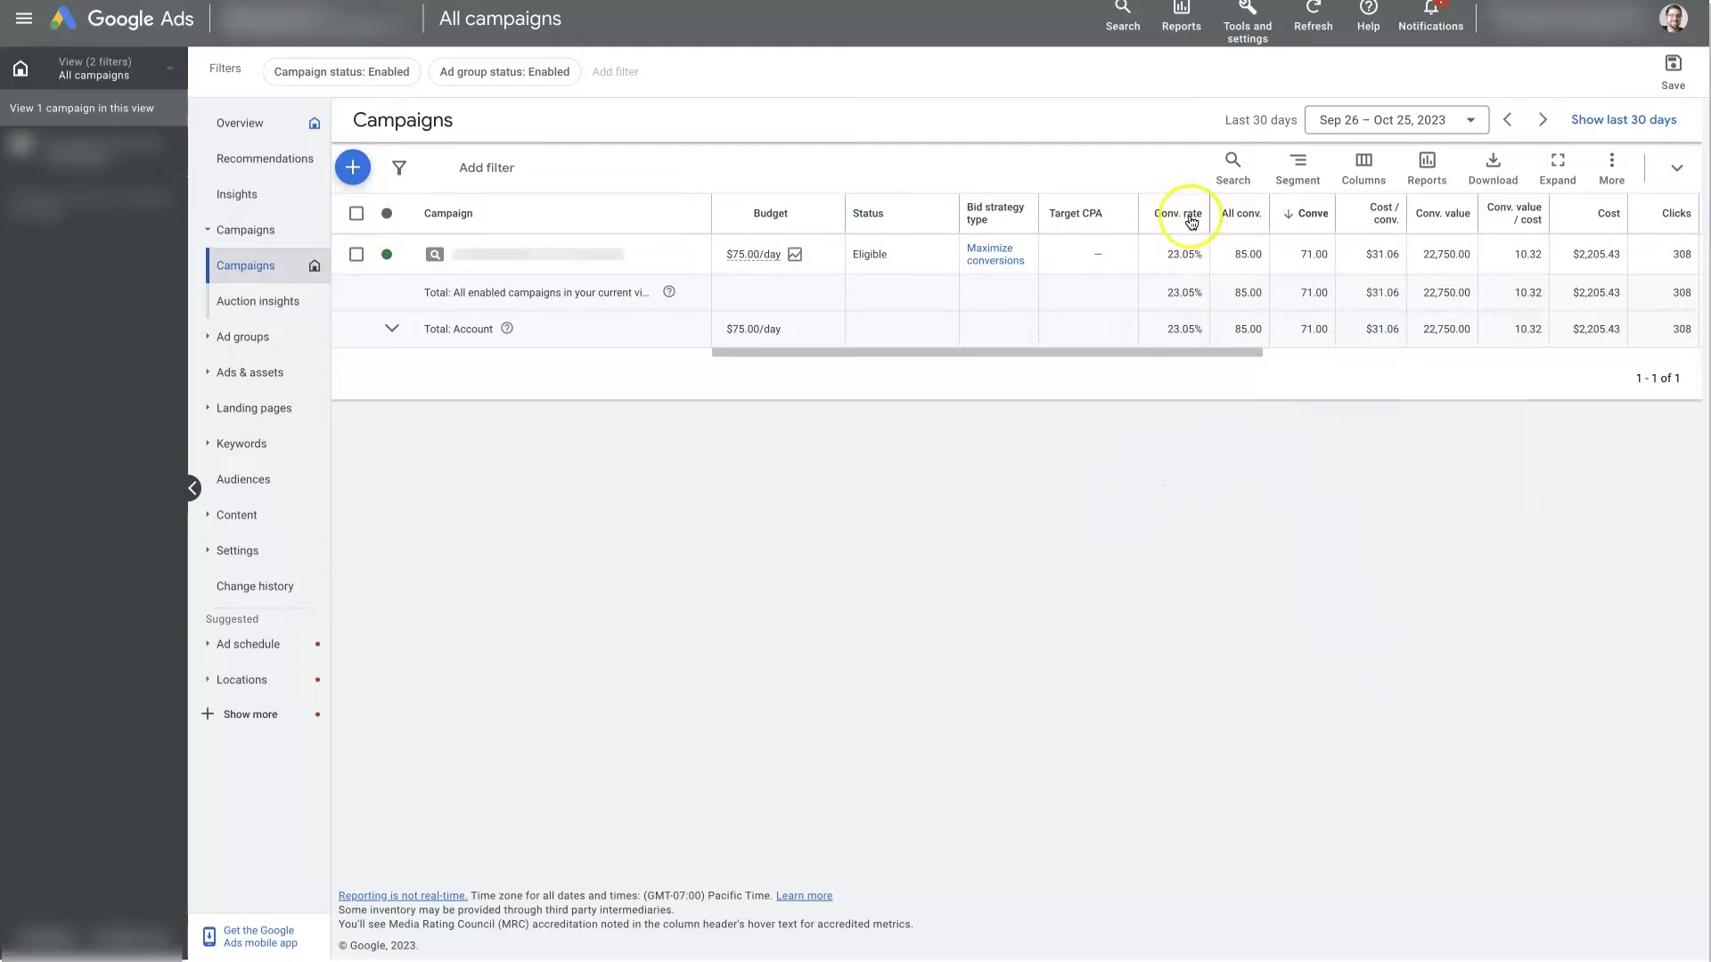
# Read the Conv. rate, All conv. and Cost/conv. help cards, then scroll right to impression share columns.
pyautogui.moveTo(1188, 225)
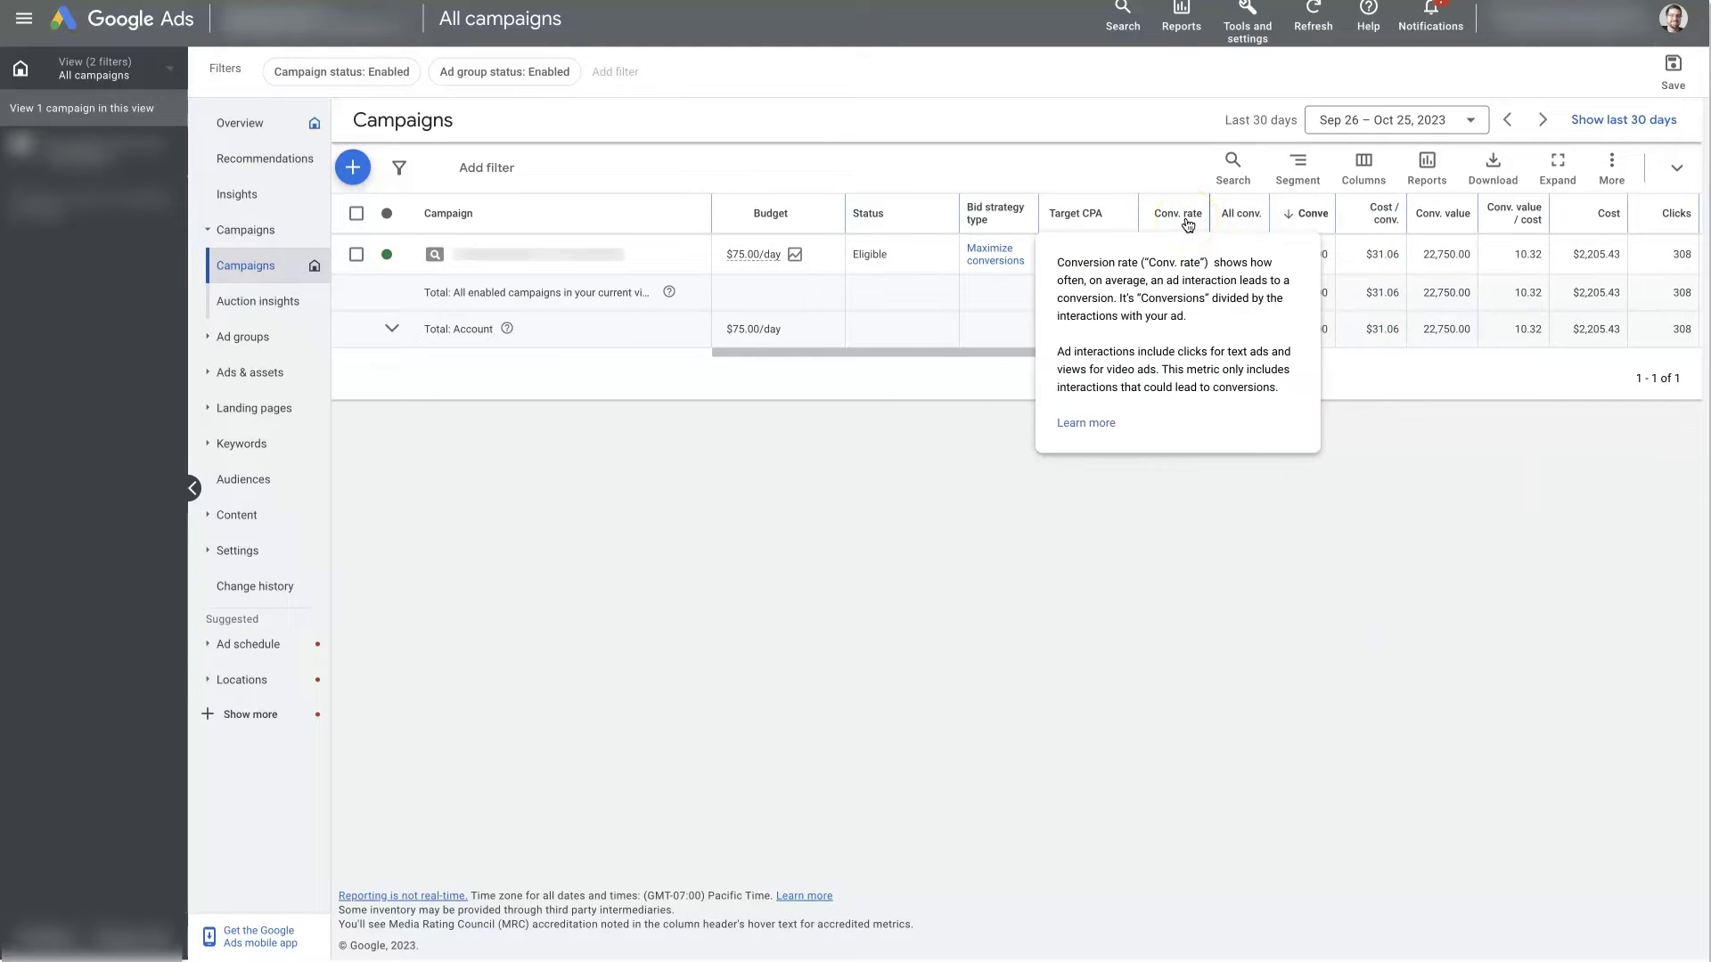
pyautogui.moveTo(1245, 222)
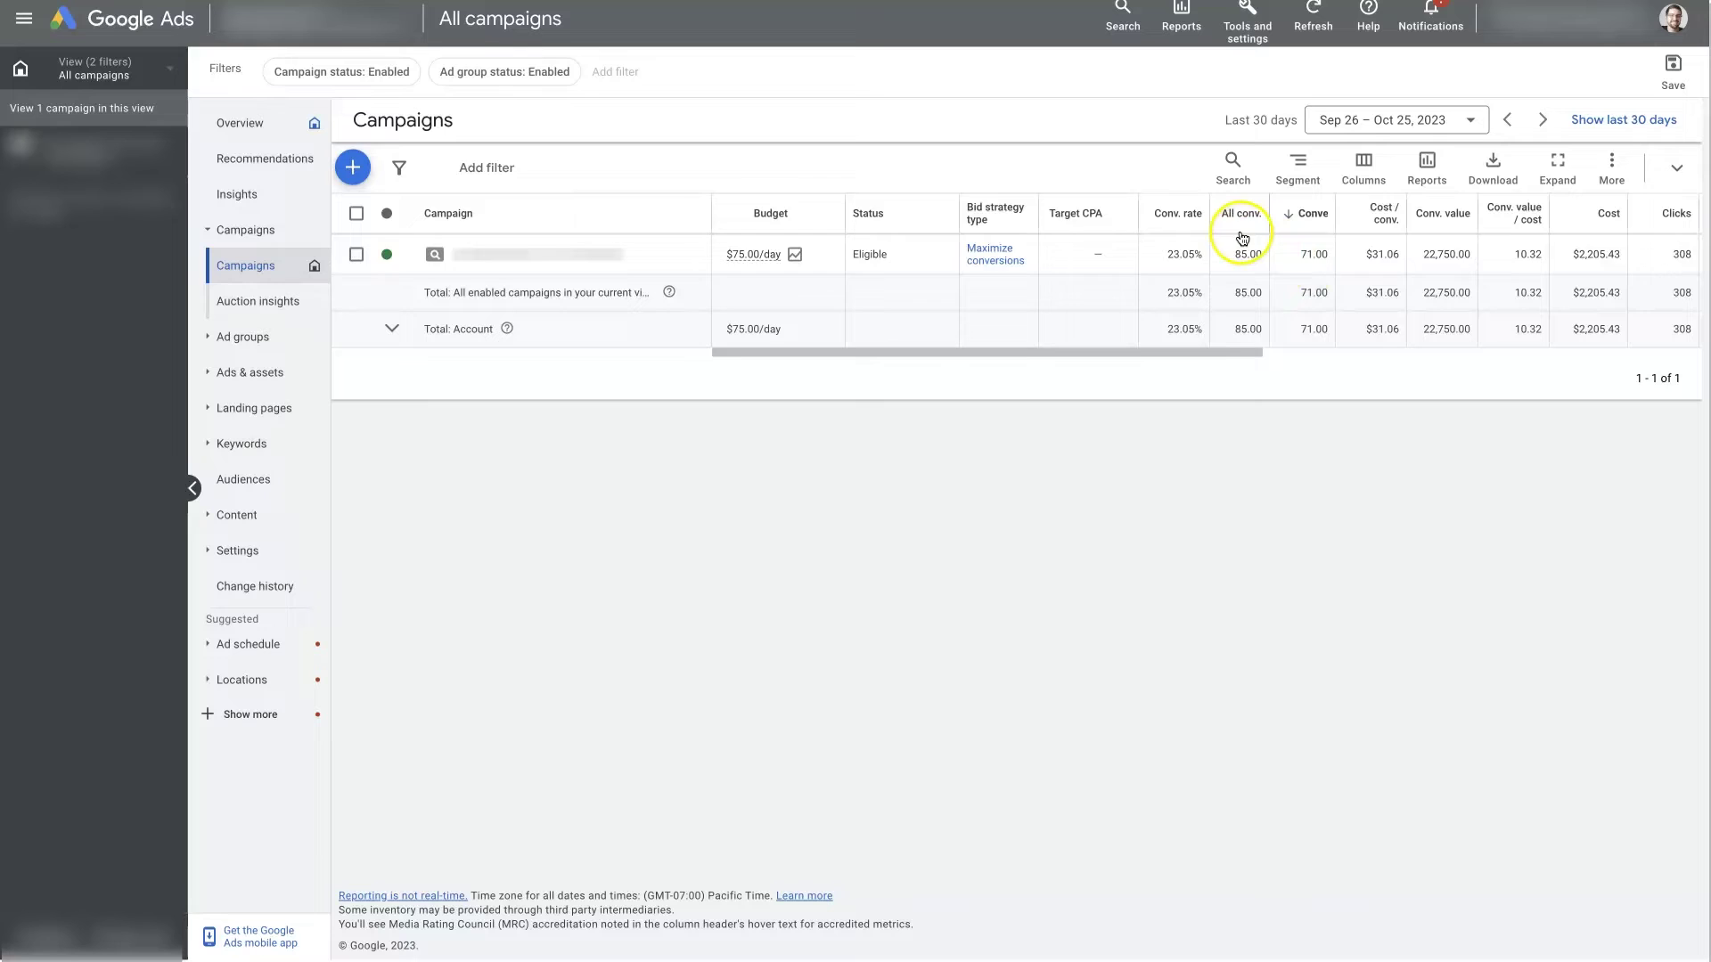
pyautogui.moveTo(1313, 217)
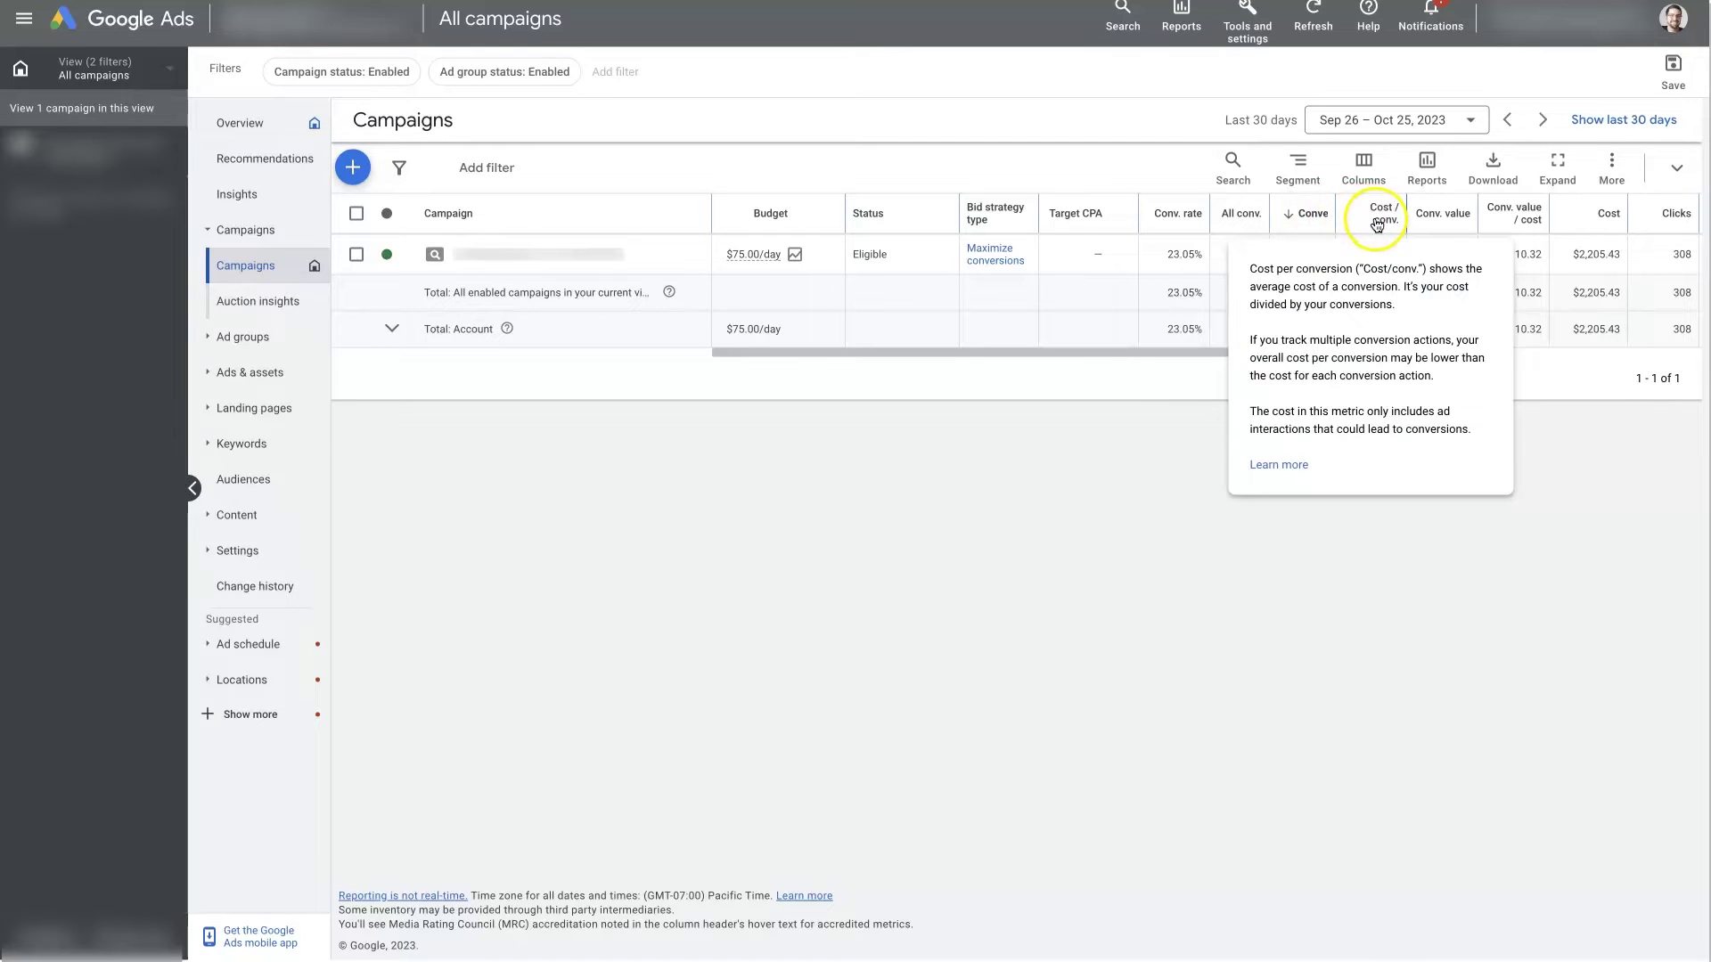
pyautogui.moveTo(1119, 351); pyautogui.dragTo(1346, 347)
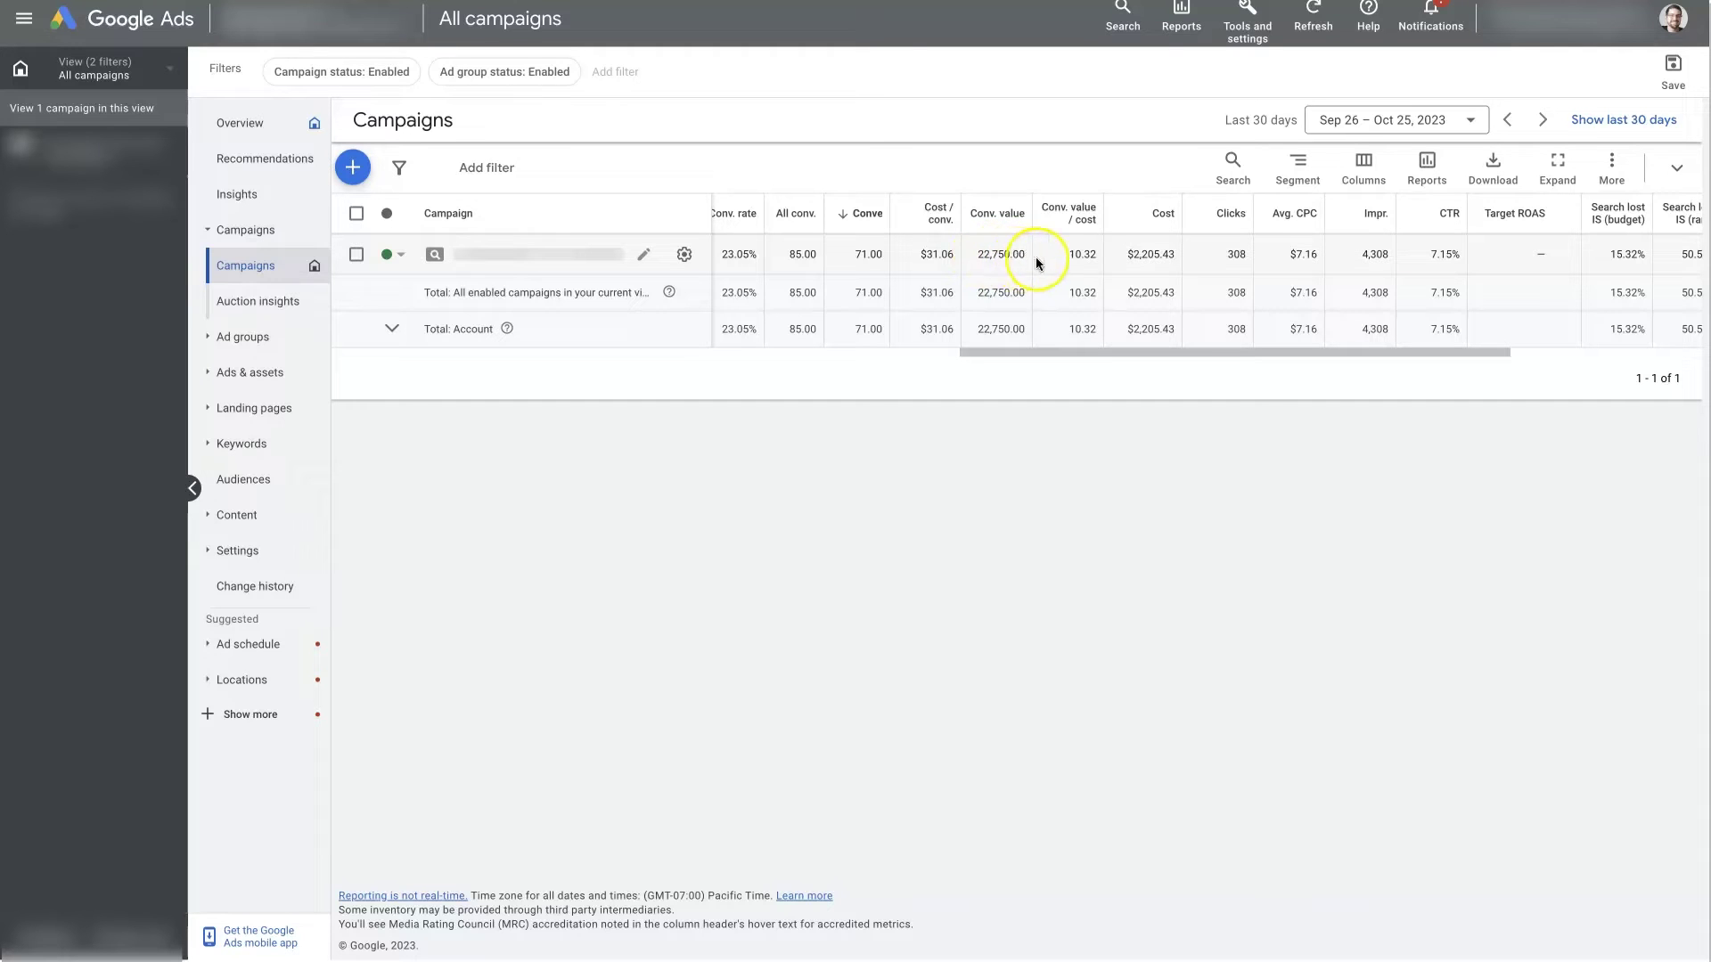
pyautogui.moveTo(1079, 228)
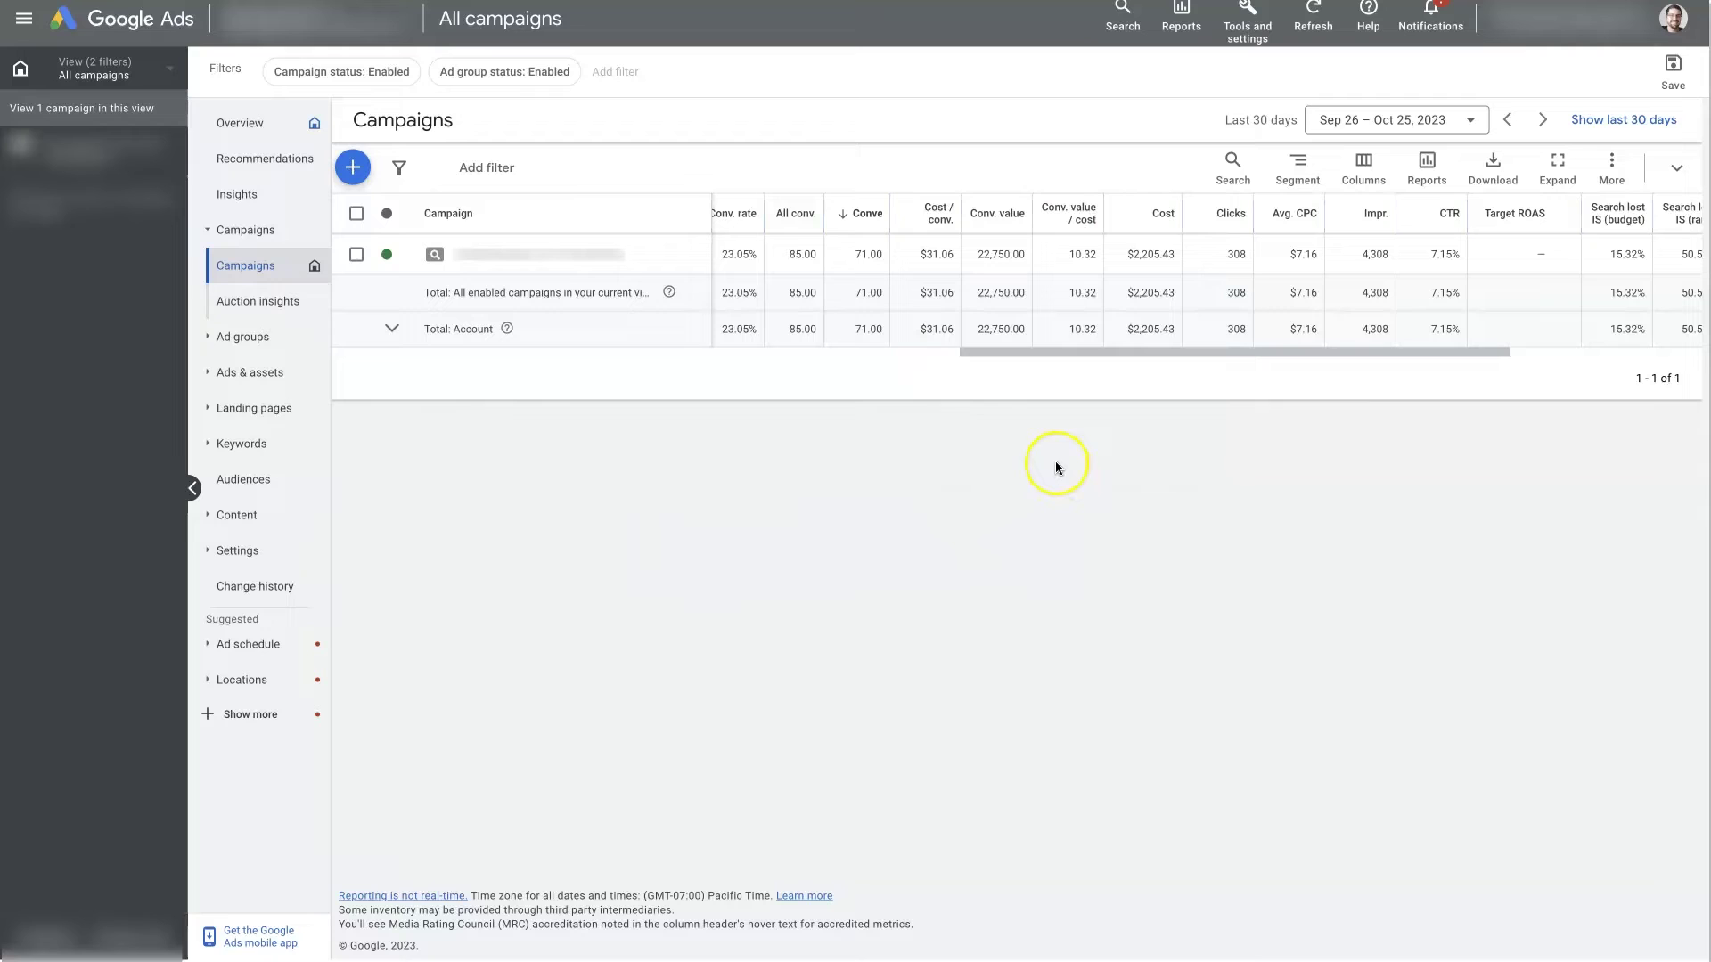
pyautogui.click(1153, 260)
pyautogui.click(982, 264)
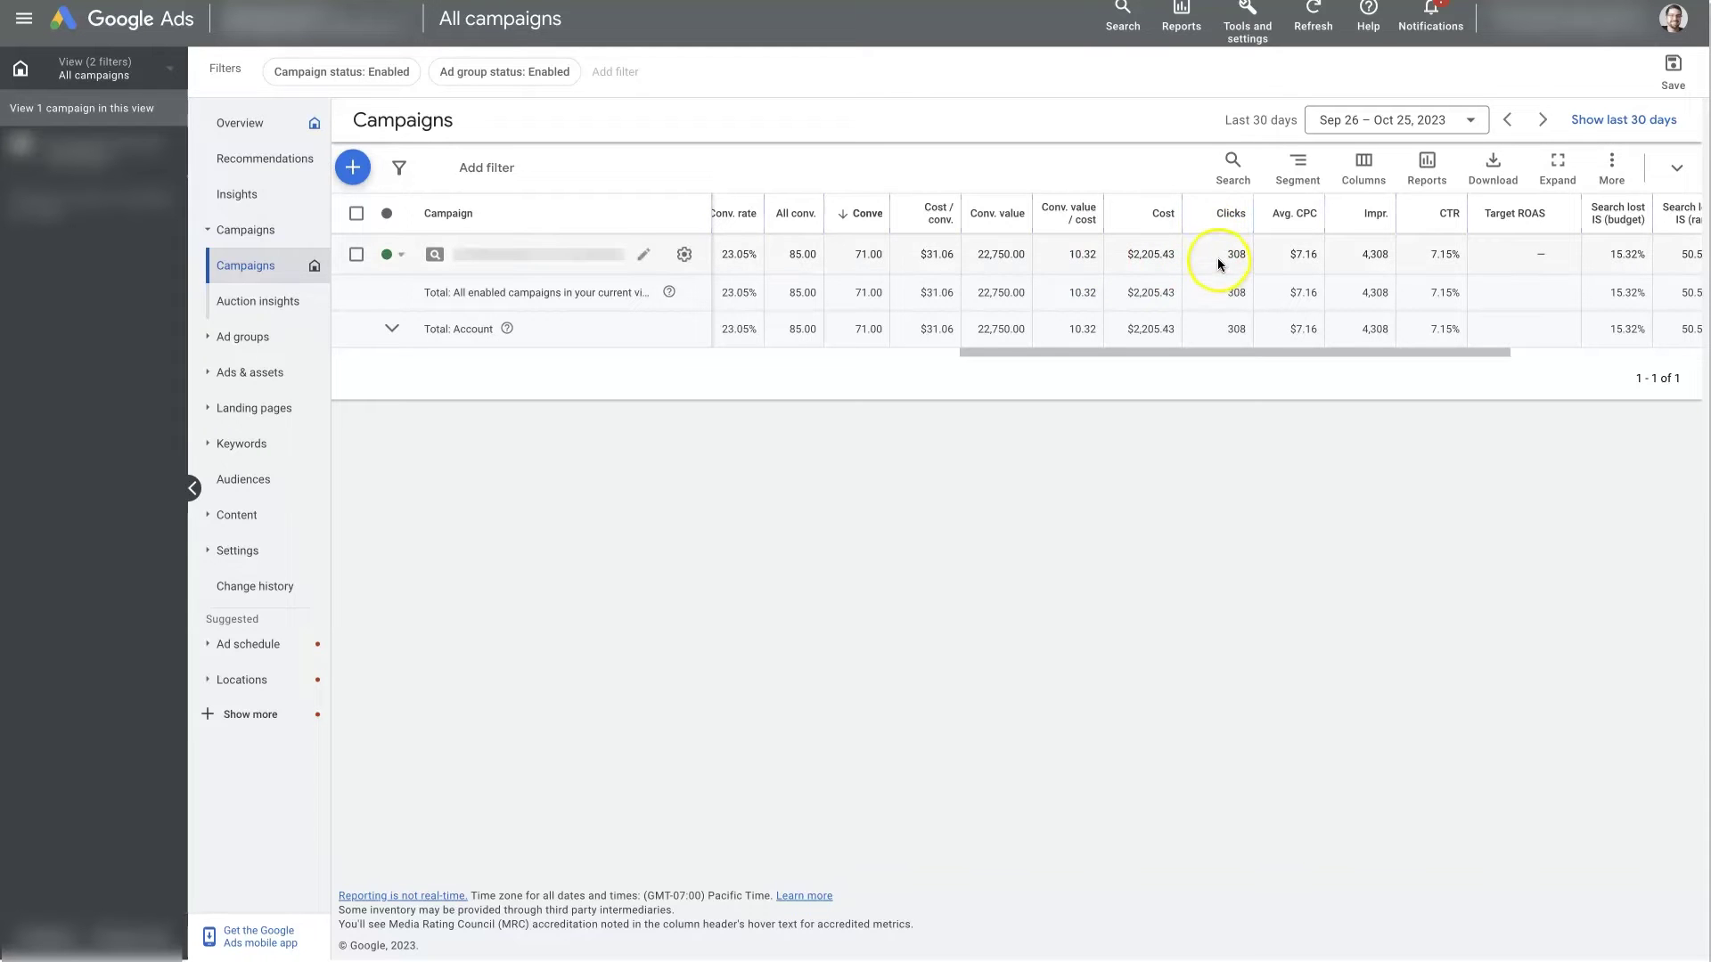
pyautogui.moveTo(1249, 351); pyautogui.dragTo(1355, 353)
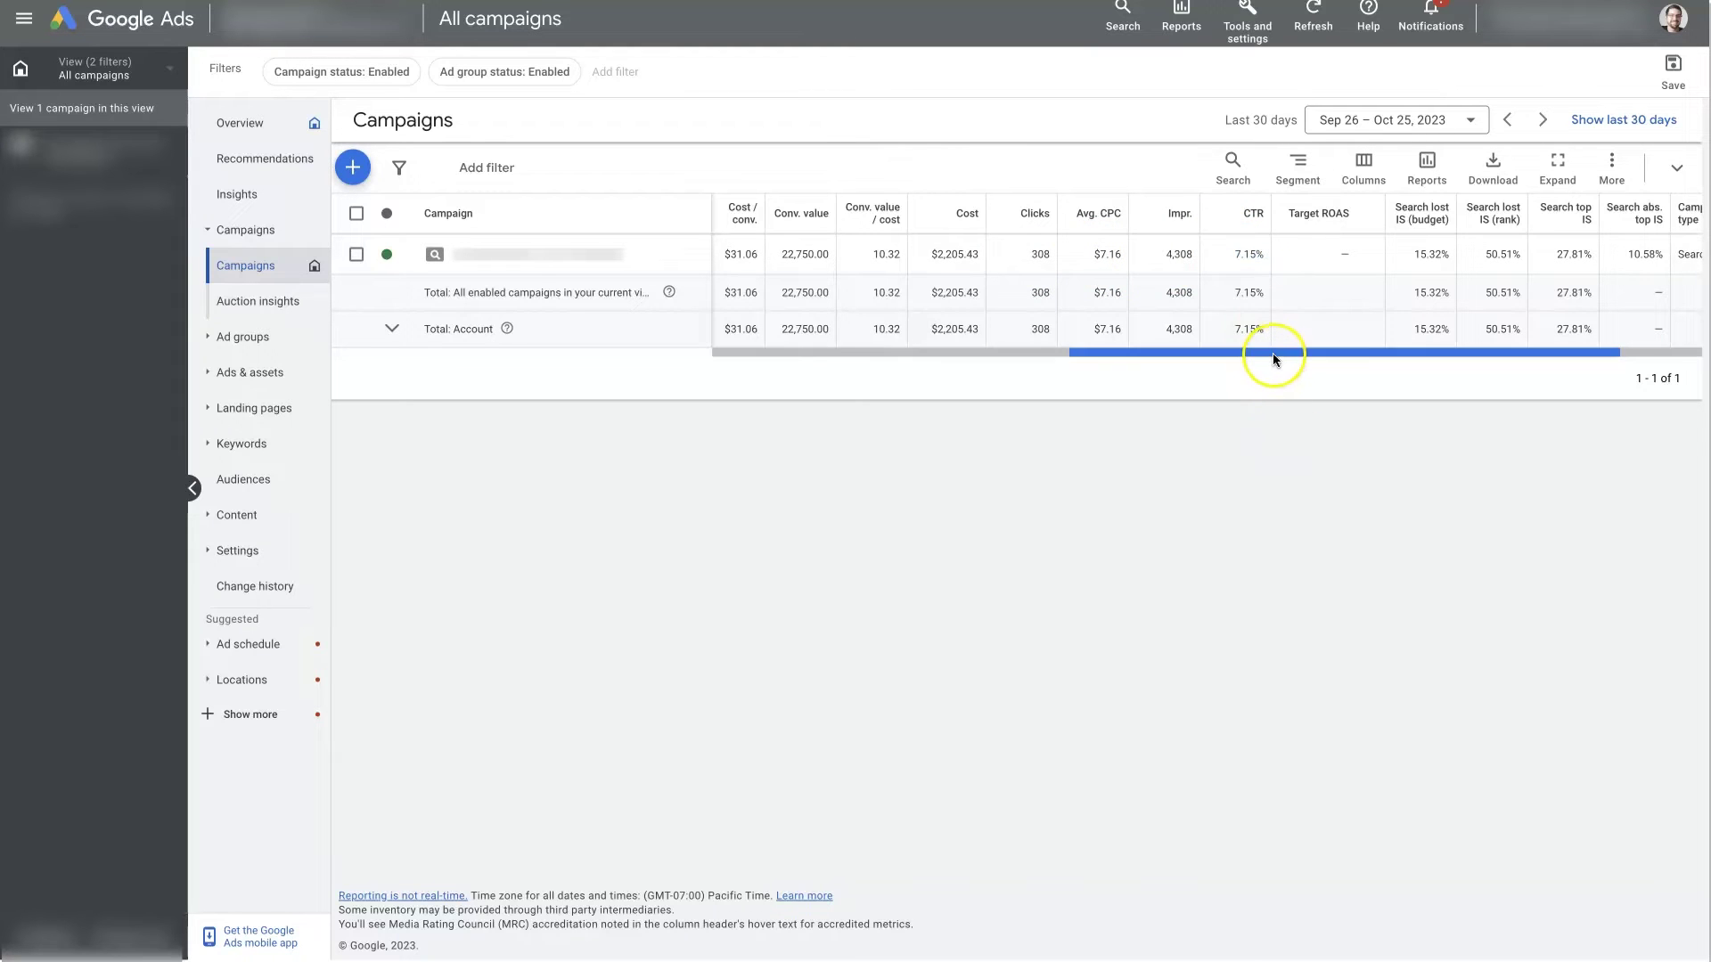
# Scroll the Campaigns table fully right to Campaign type and Optimization score.
pyautogui.moveTo(1273, 353); pyautogui.dragTo(1405, 366)
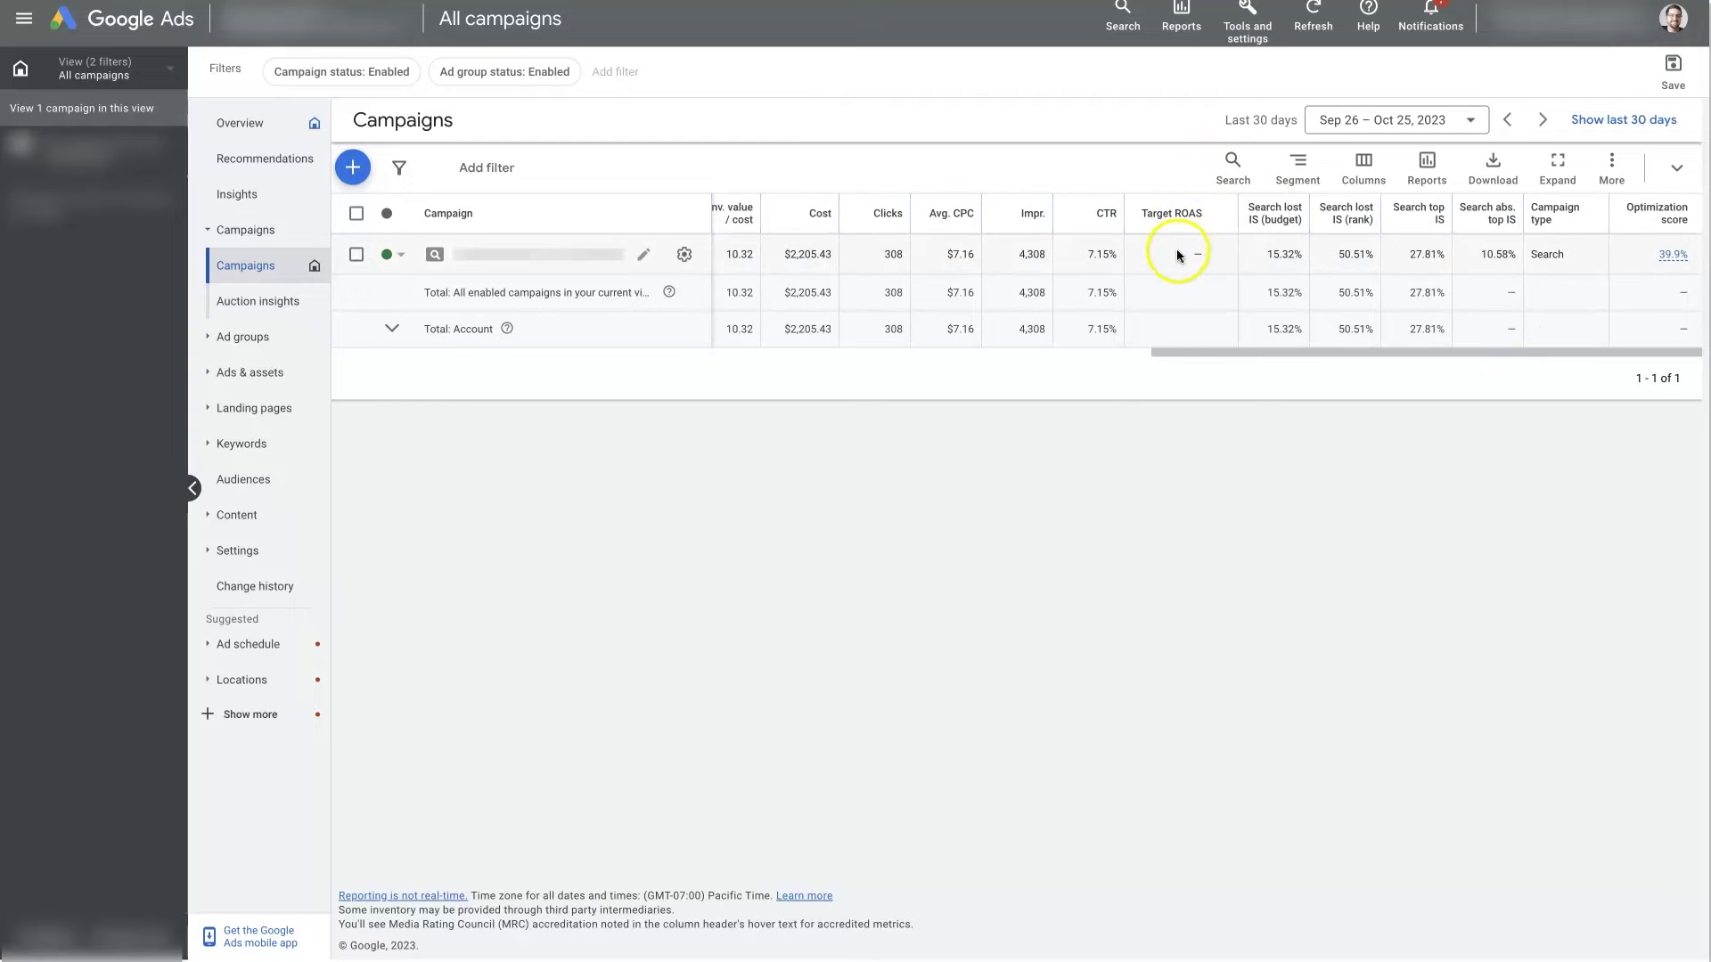
pyautogui.moveTo(1214, 355); pyautogui.dragTo(1461, 365)
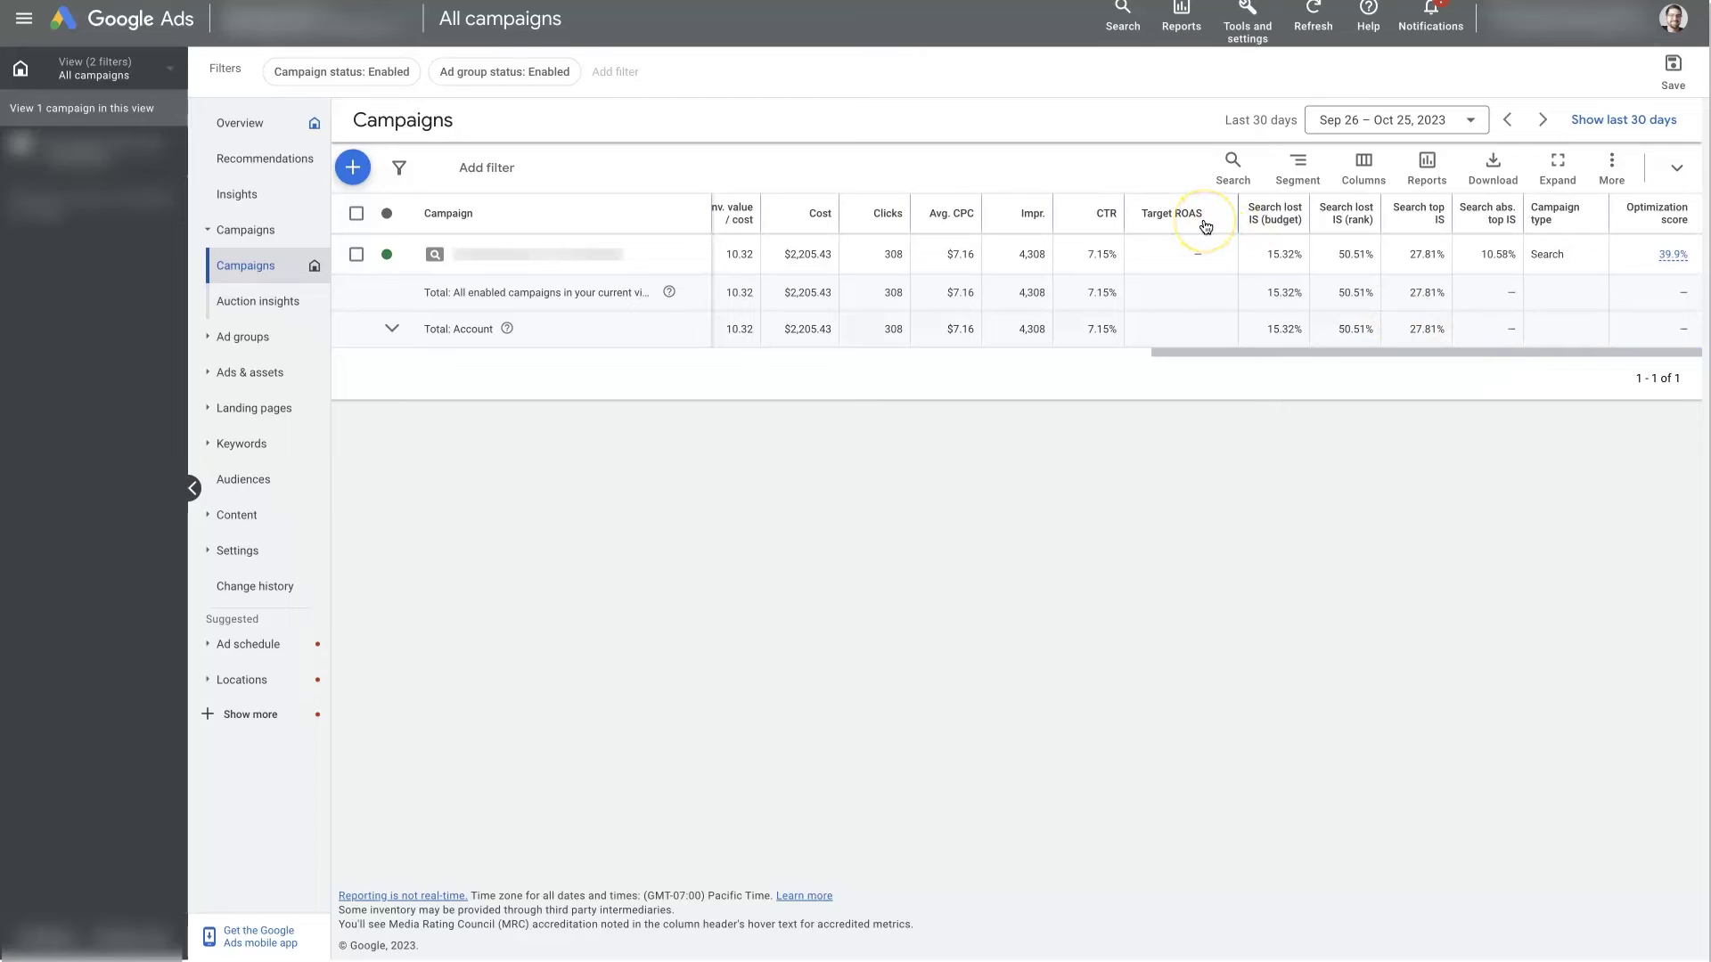
pyautogui.moveTo(1226, 351); pyautogui.dragTo(1312, 372)
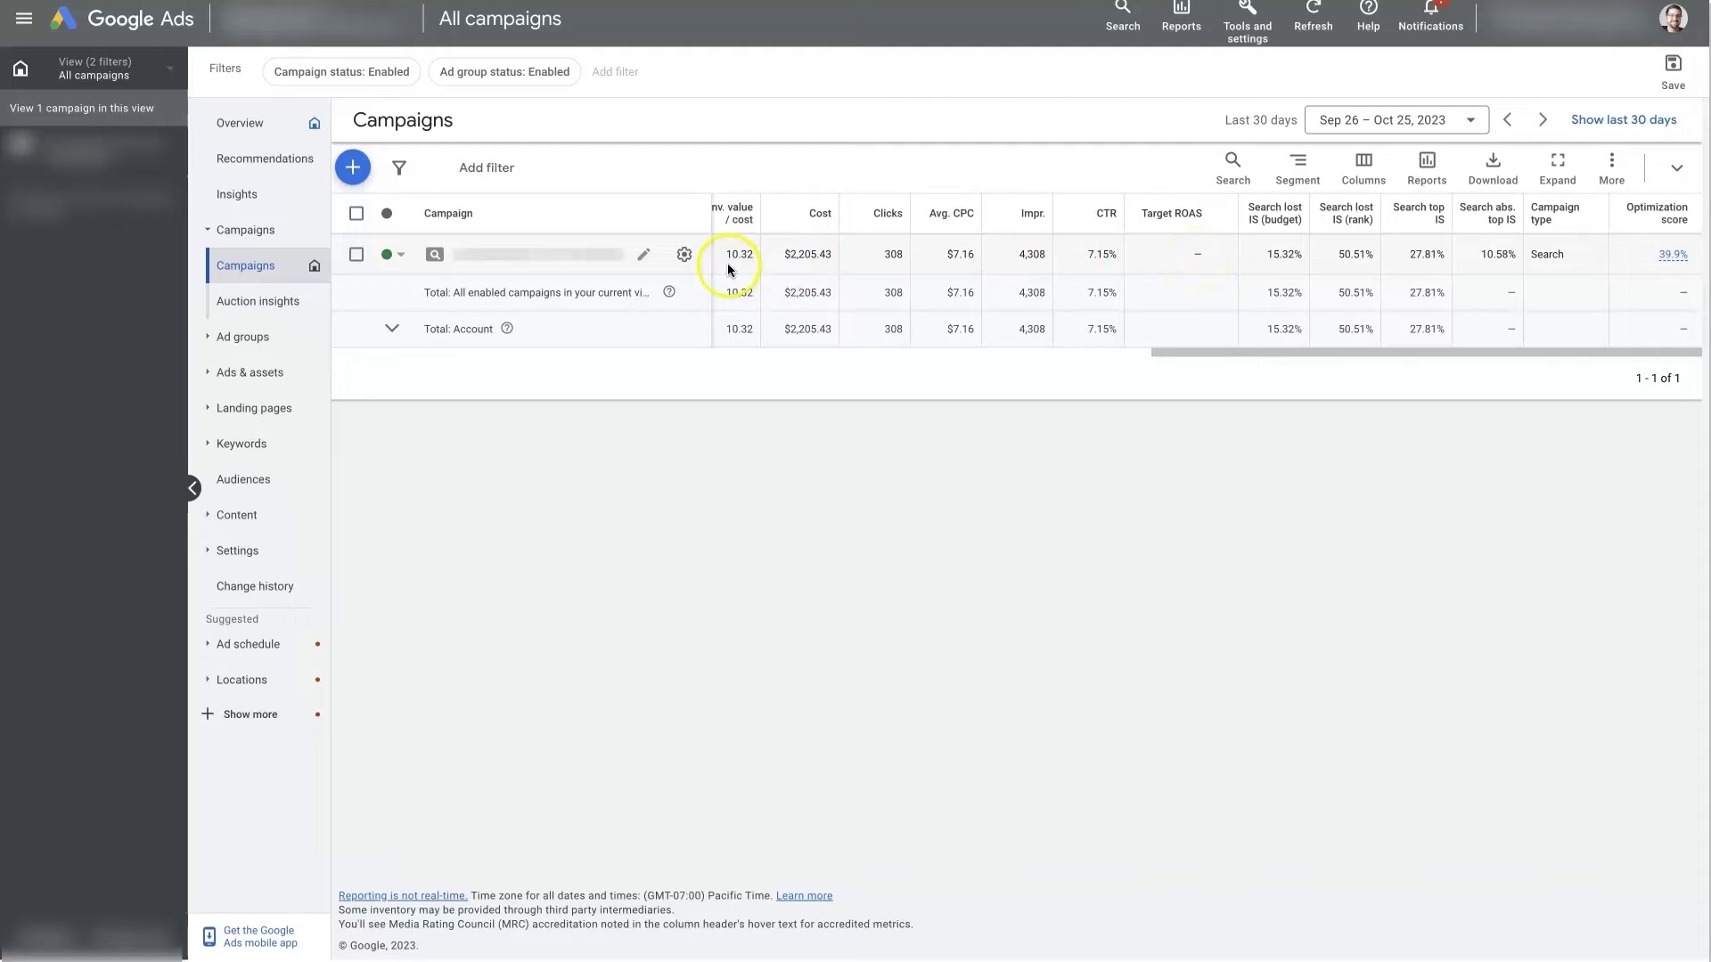
# Highlight the 10.32 conv. value/cost figure, then clear the highlight.
pyautogui.moveTo(728, 258); pyautogui.dragTo(753, 259)
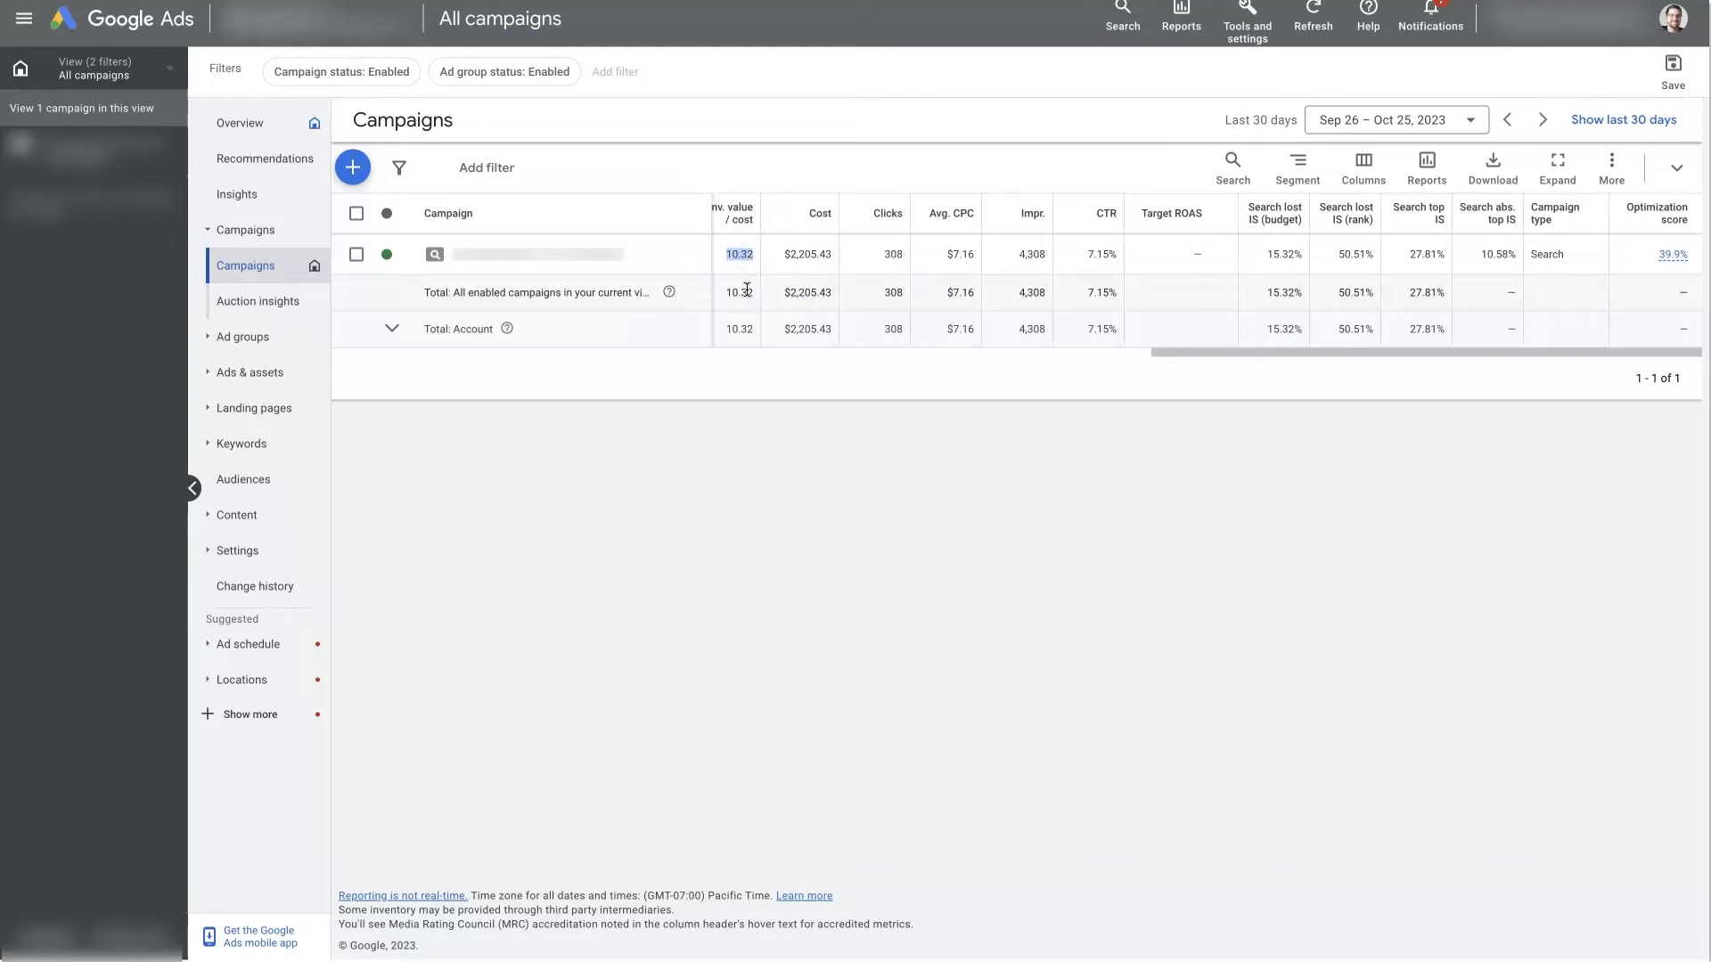
pyautogui.click(1271, 352)
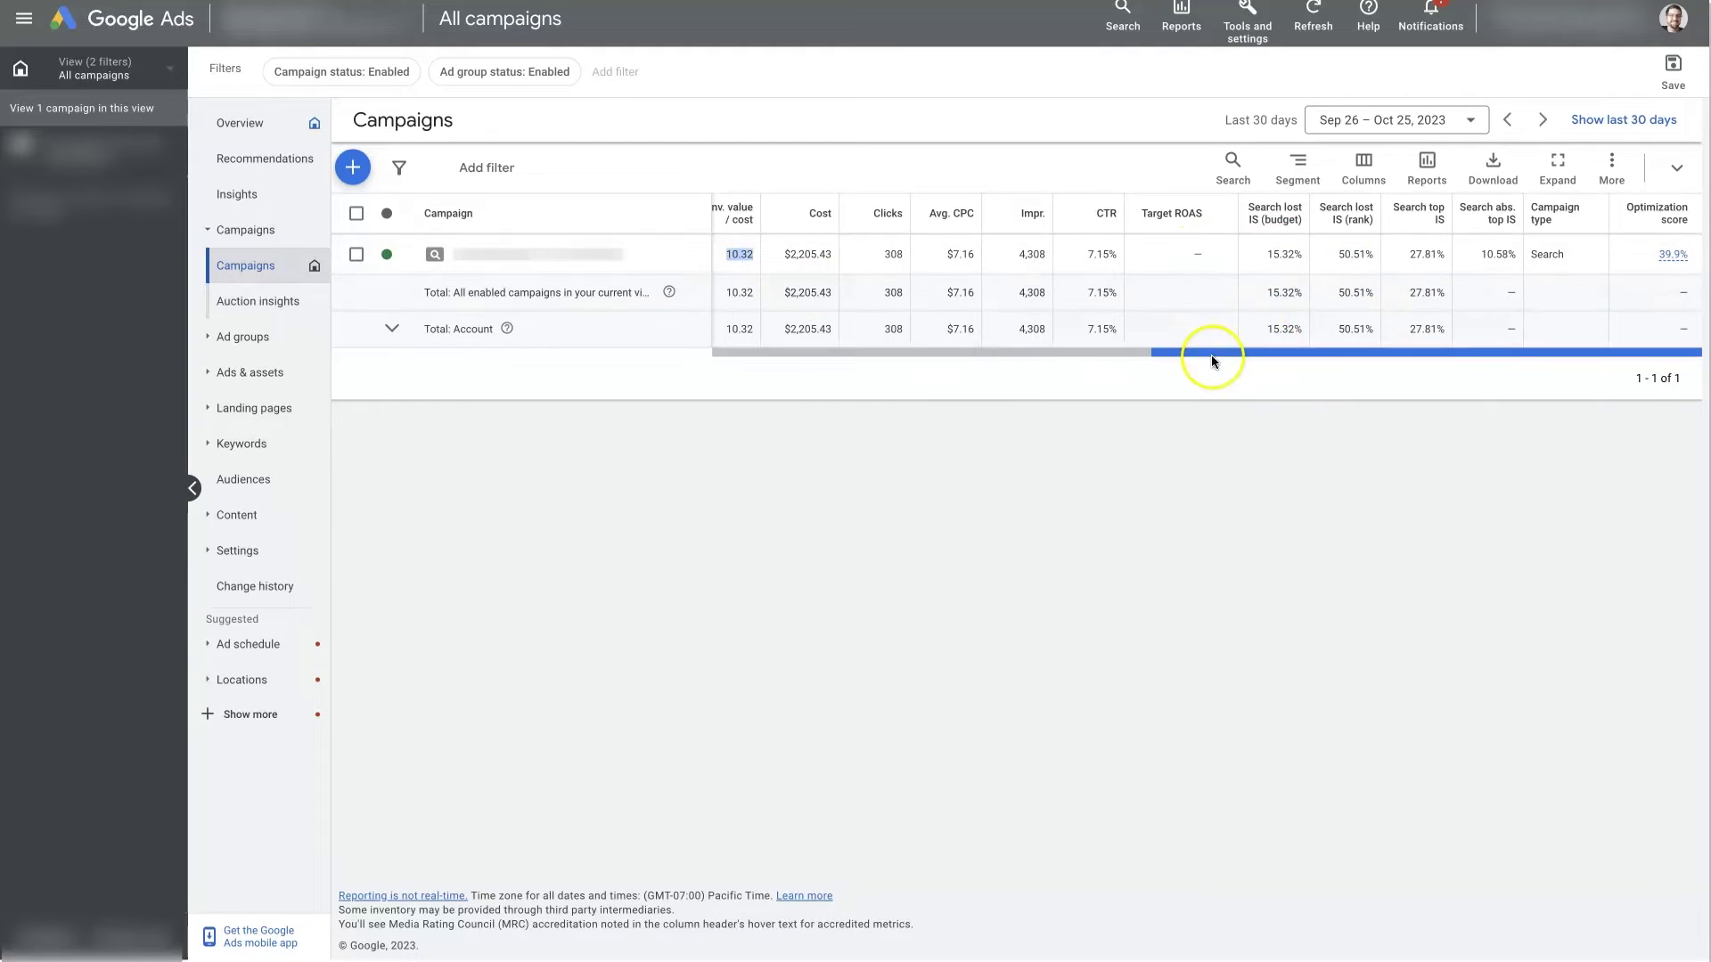
pyautogui.click(1211, 429)
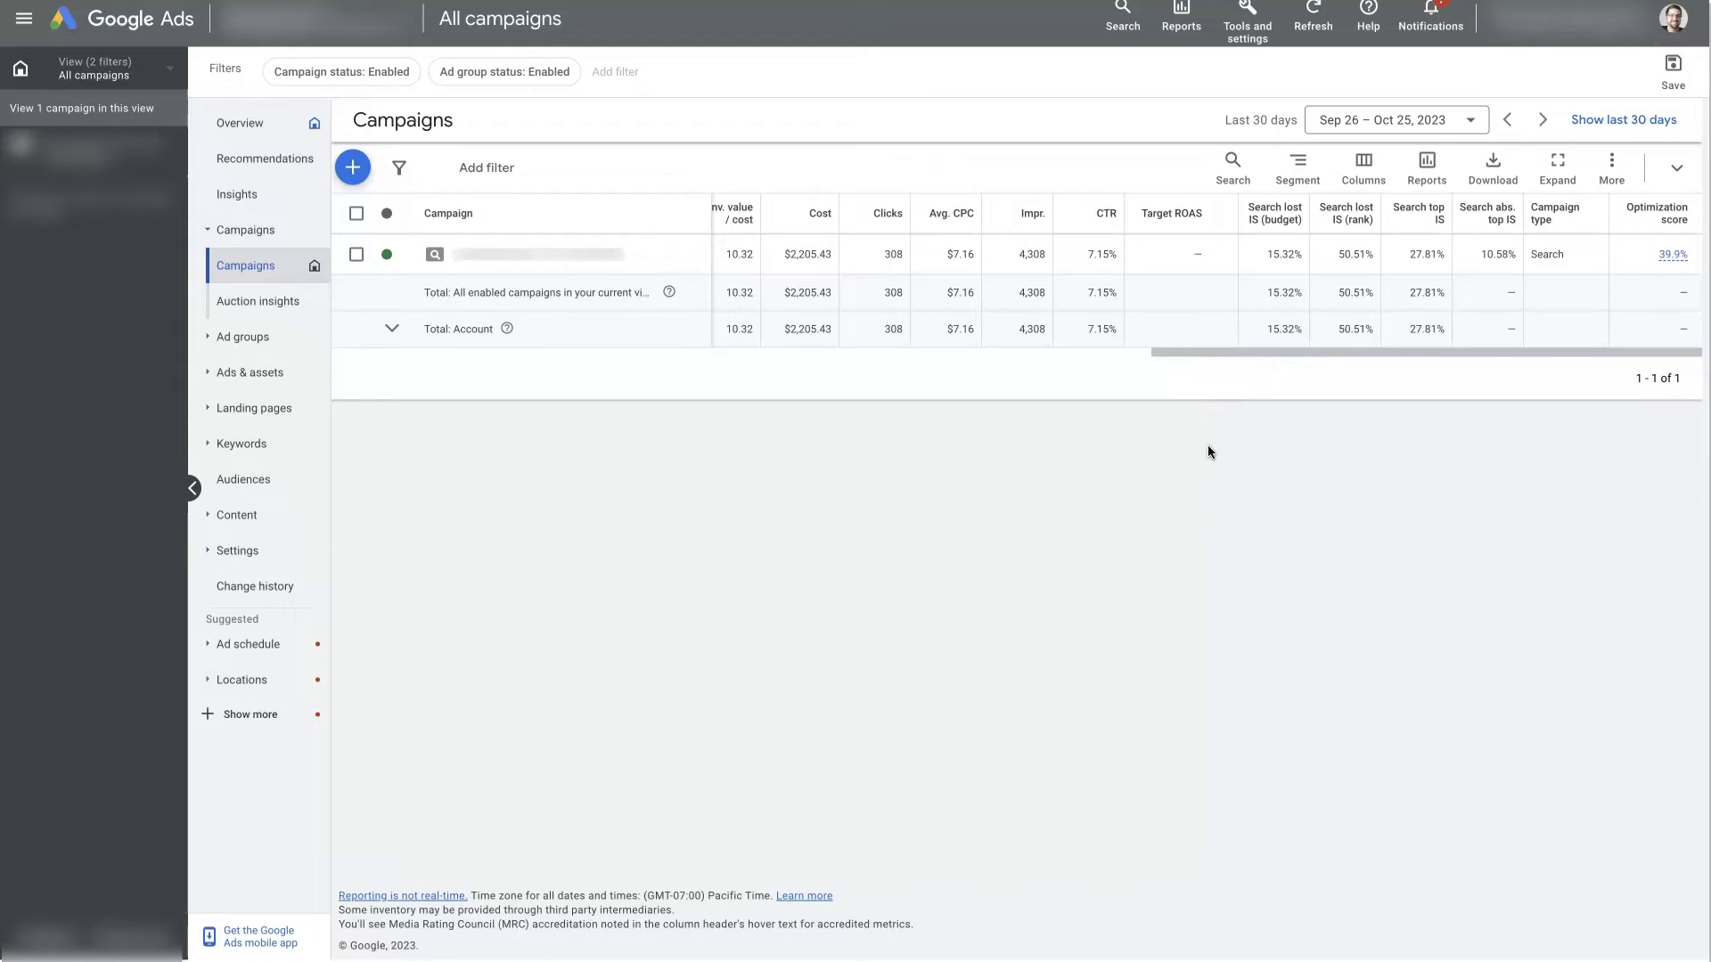
pyautogui.click(1187, 353)
pyautogui.click(1206, 254)
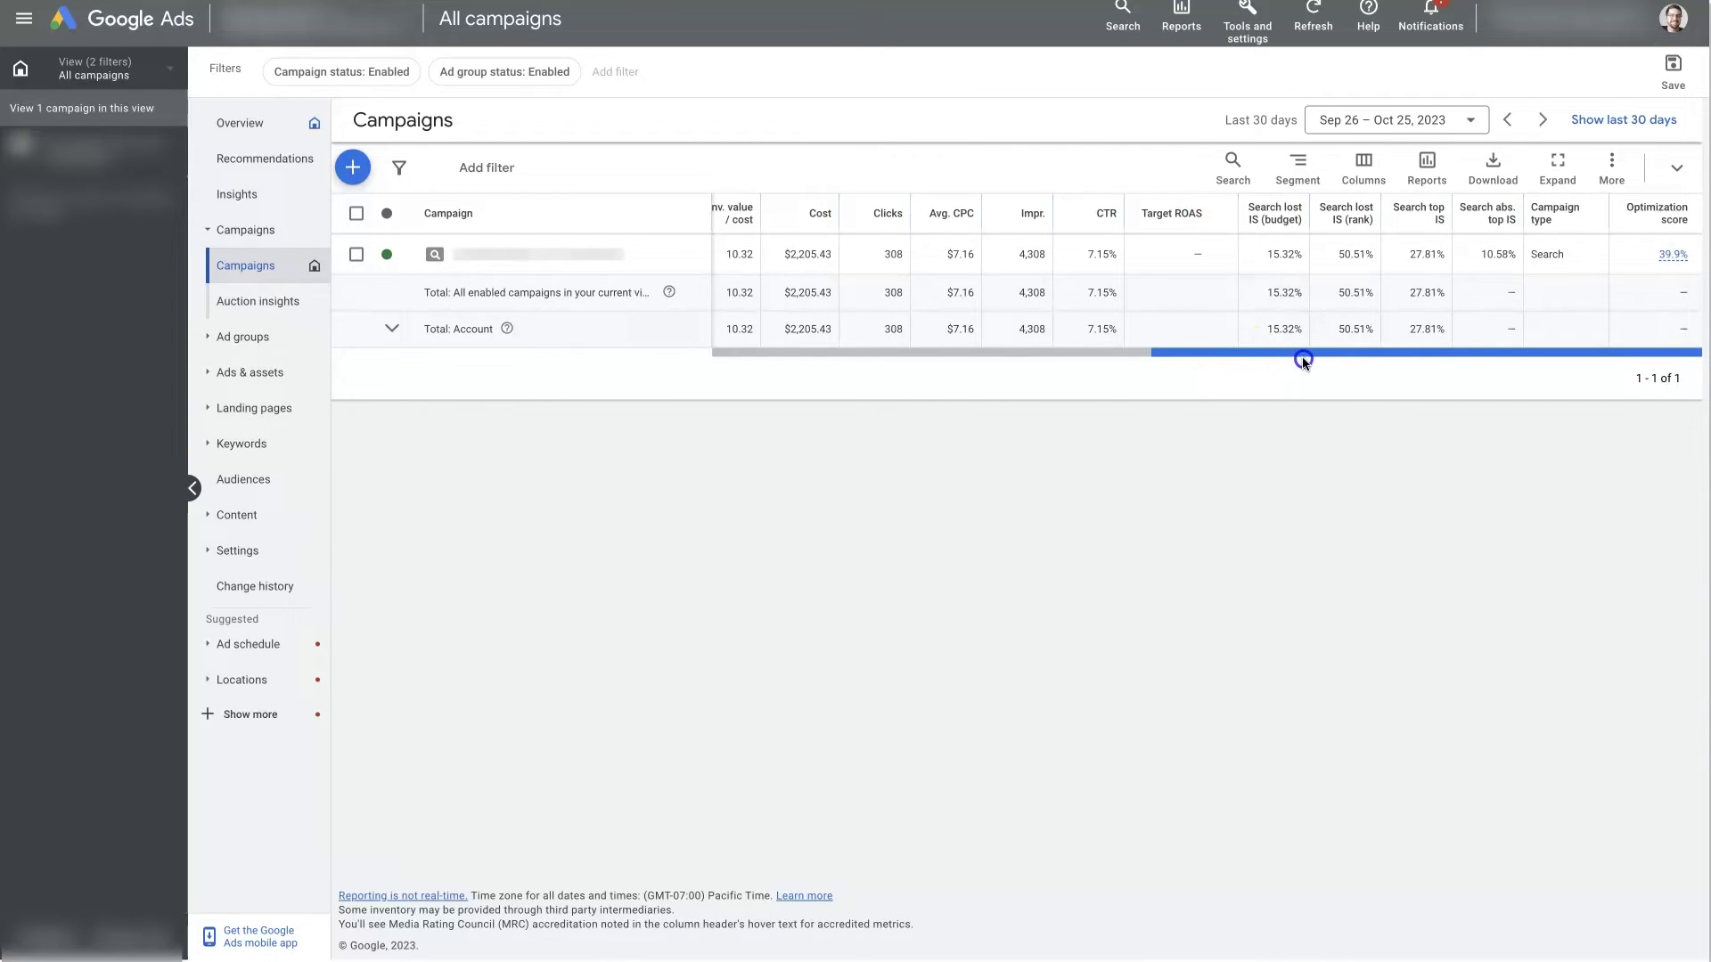
pyautogui.moveTo(1283, 222)
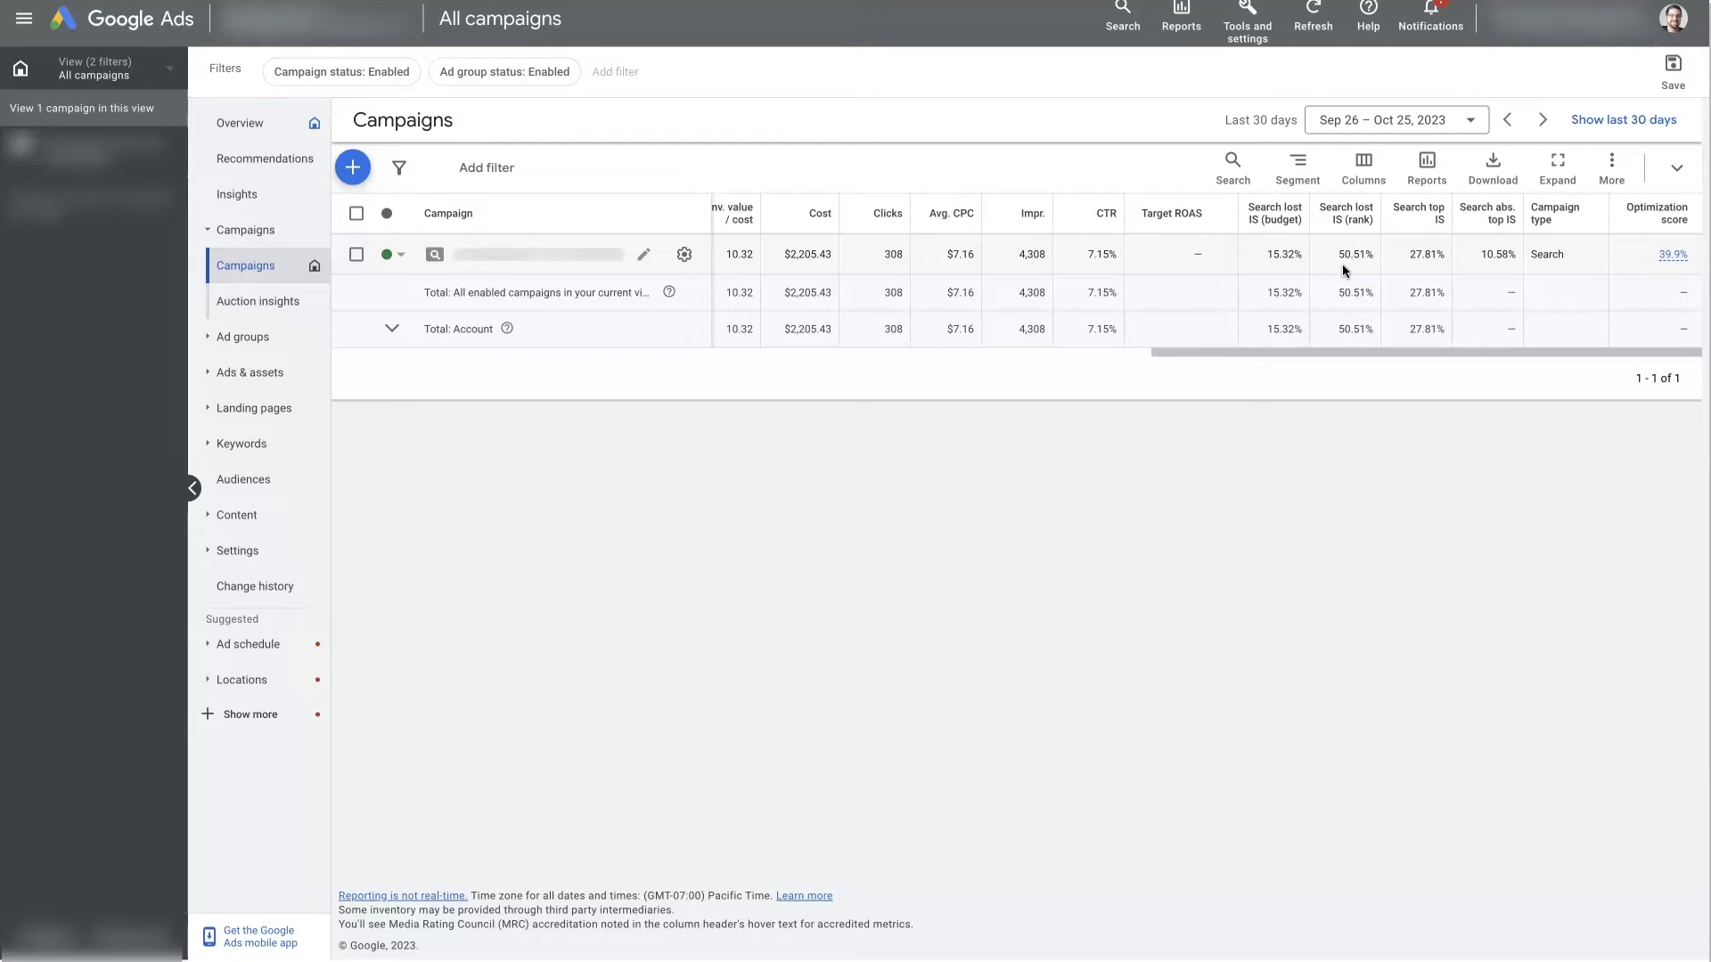
pyautogui.click(1353, 260)
pyautogui.click(1362, 255)
pyautogui.click(1420, 258)
pyautogui.click(1408, 259)
# Read the Search abs. top IS definition, highlight its end, and dismiss the card.
pyautogui.moveTo(1497, 227)
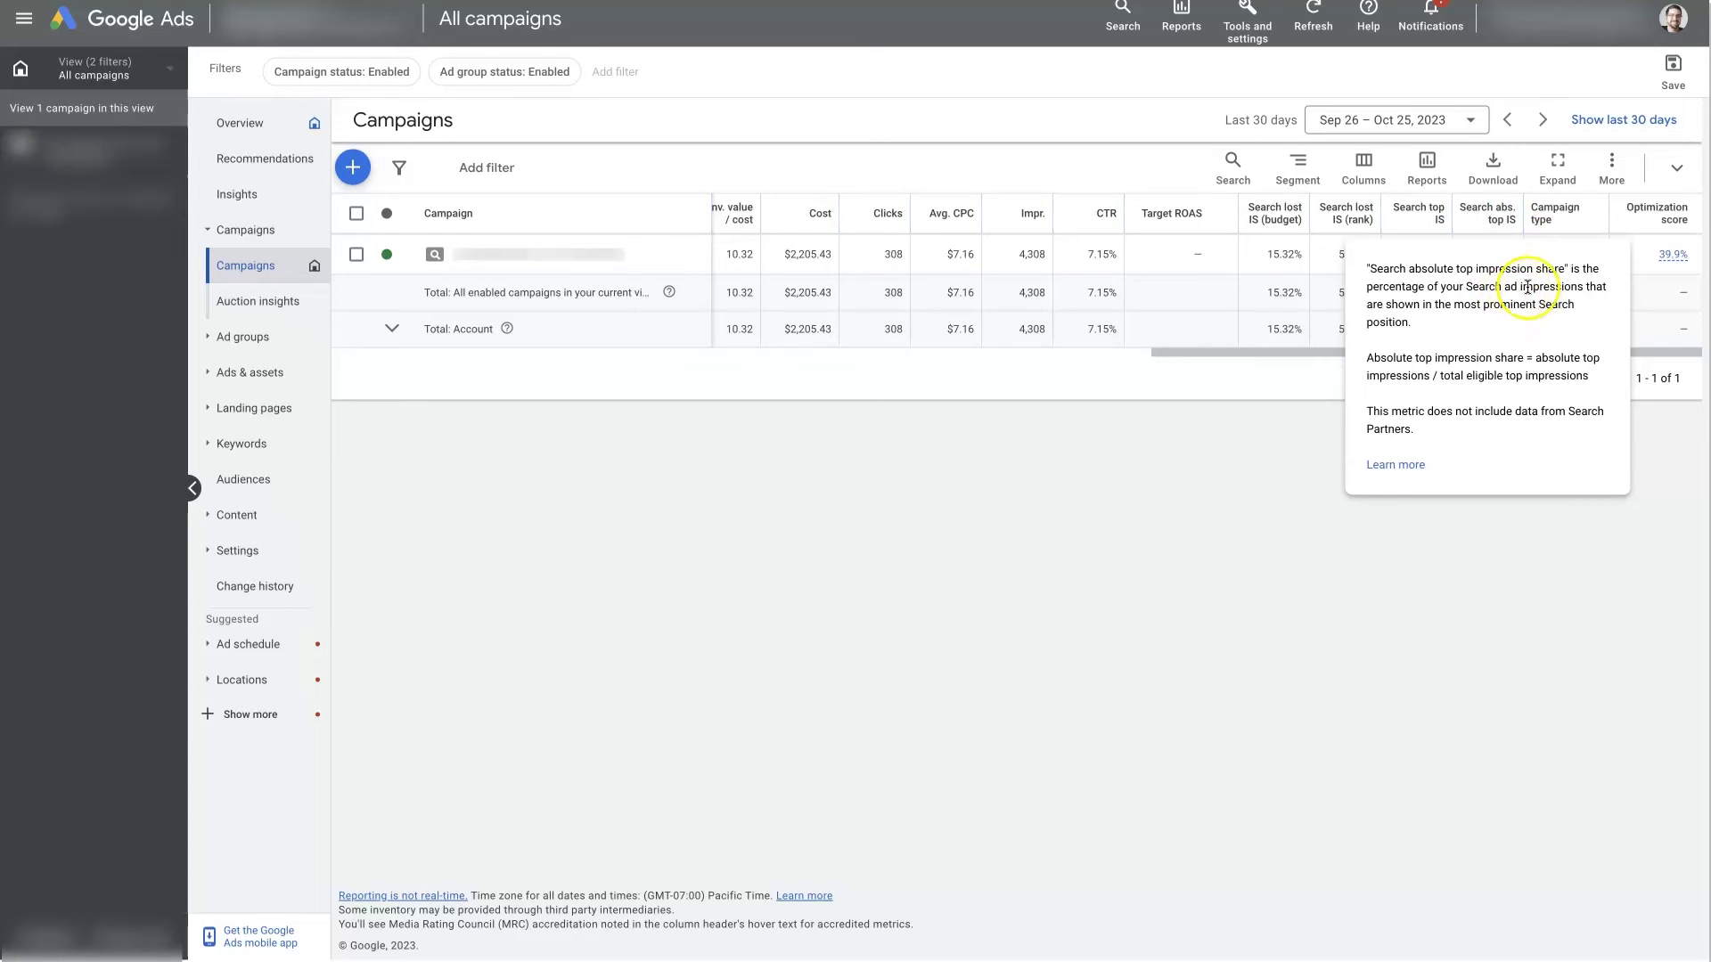
pyautogui.moveTo(1486, 328); pyautogui.dragTo(1487, 304)
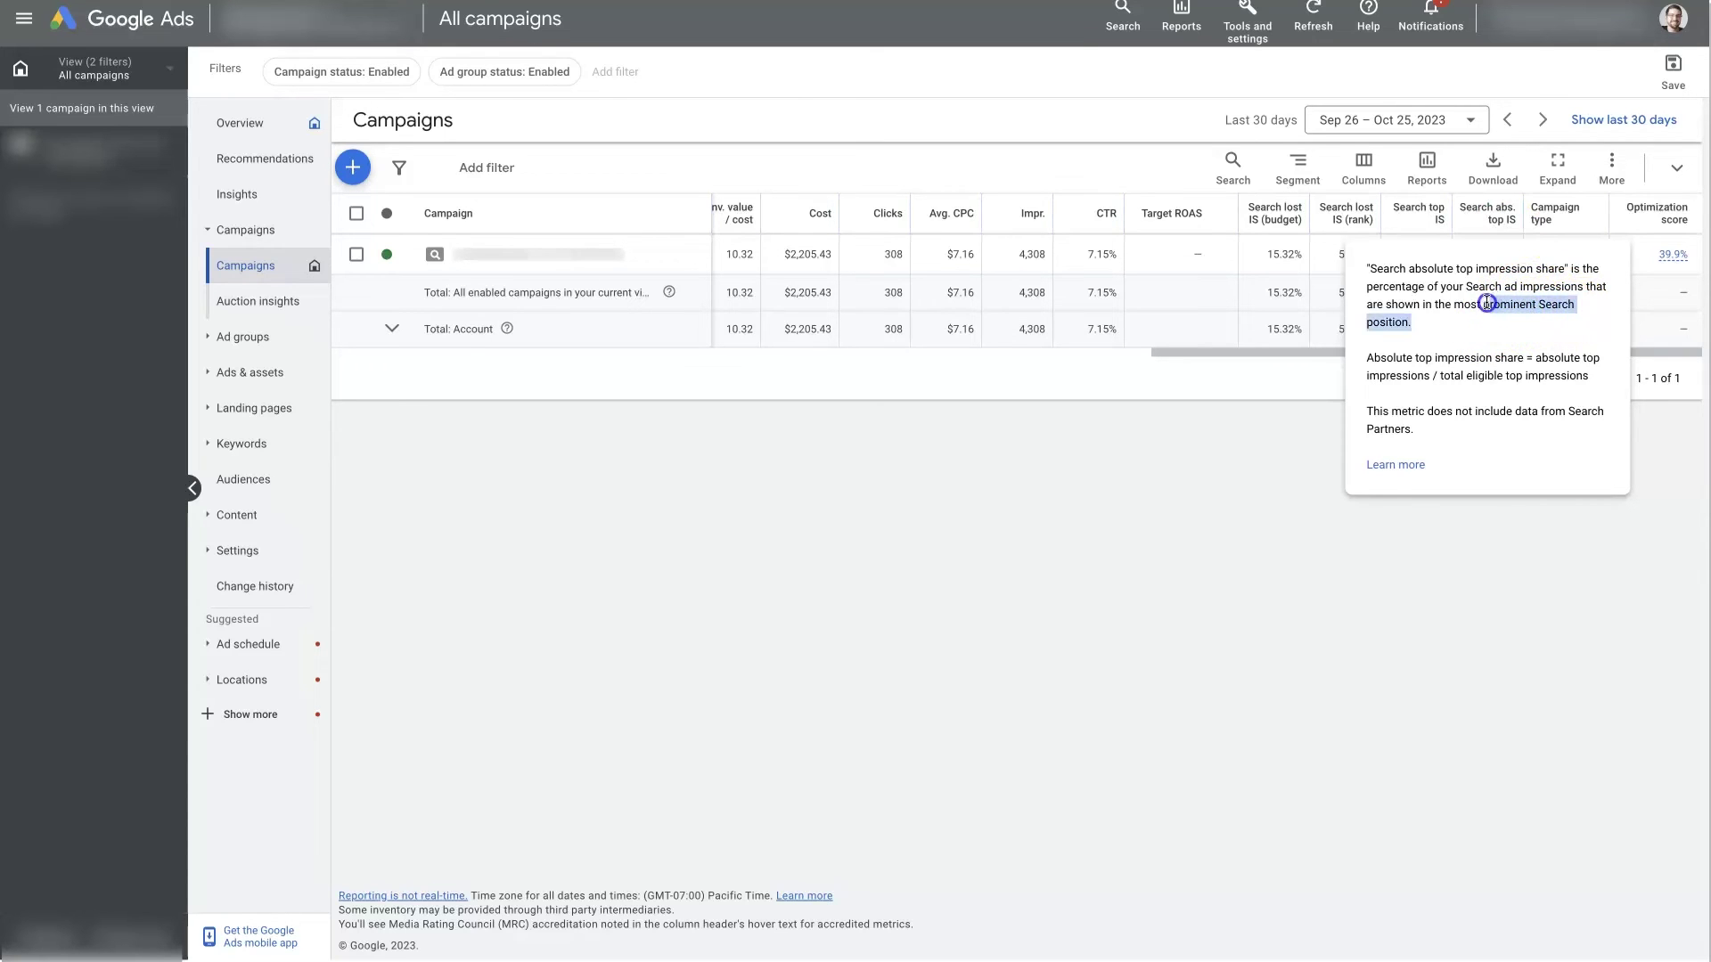
pyautogui.click(1532, 613)
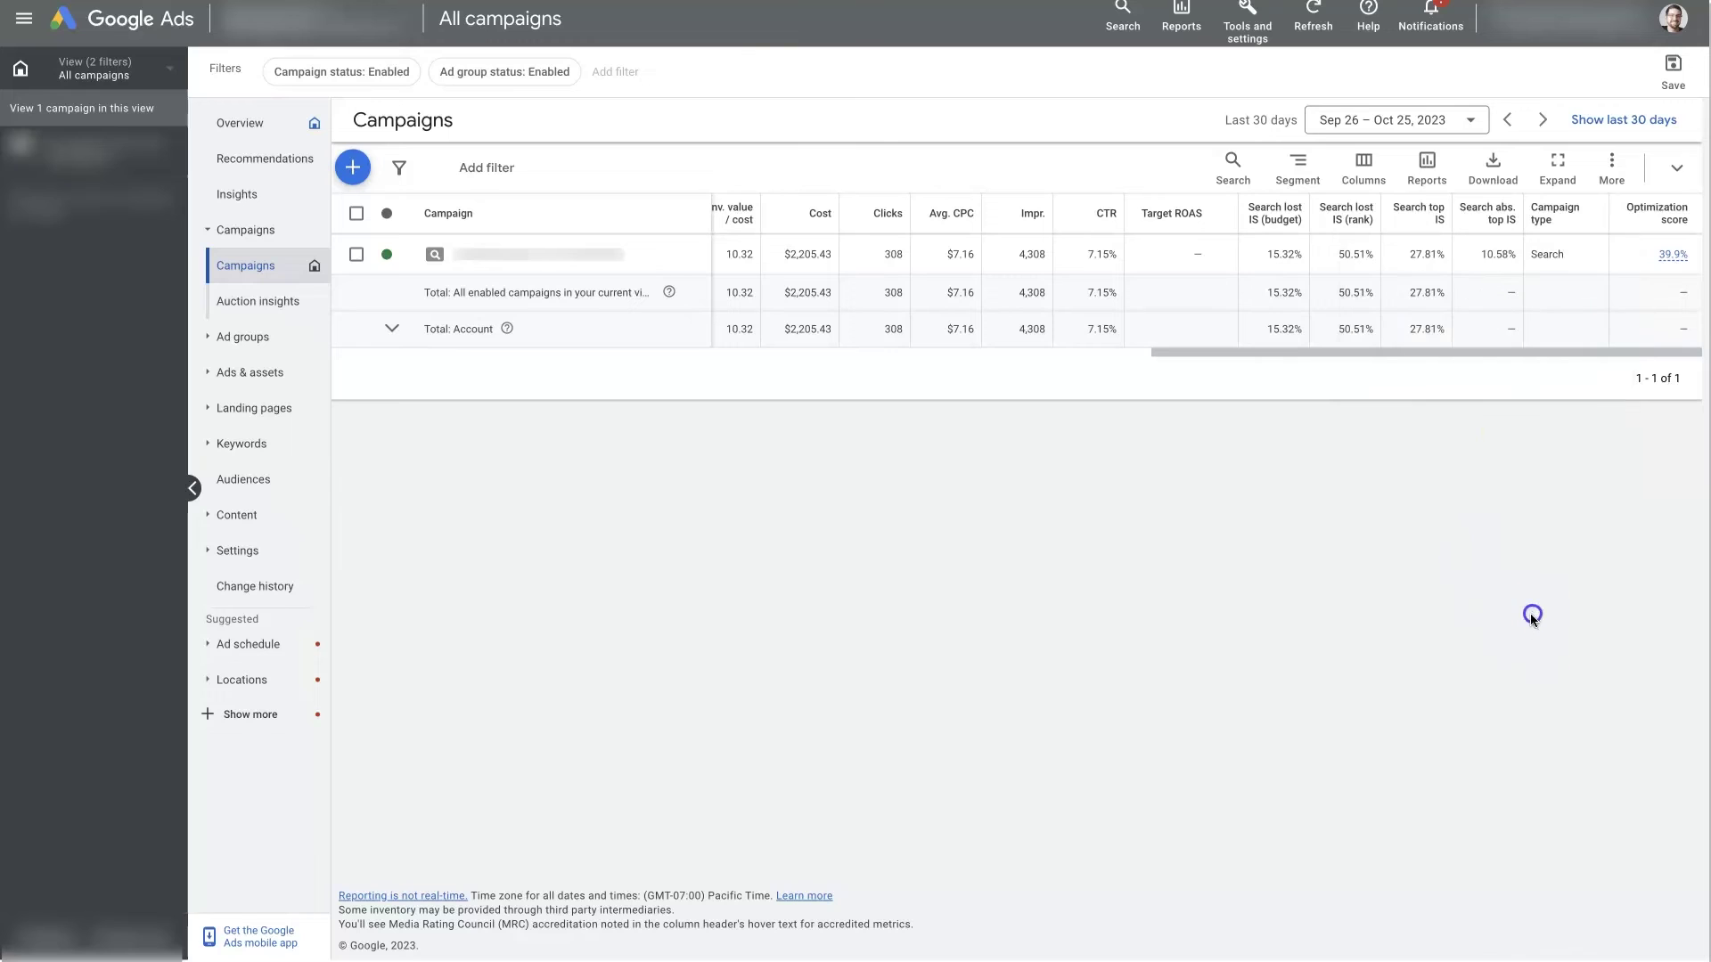
pyautogui.click(1499, 254)
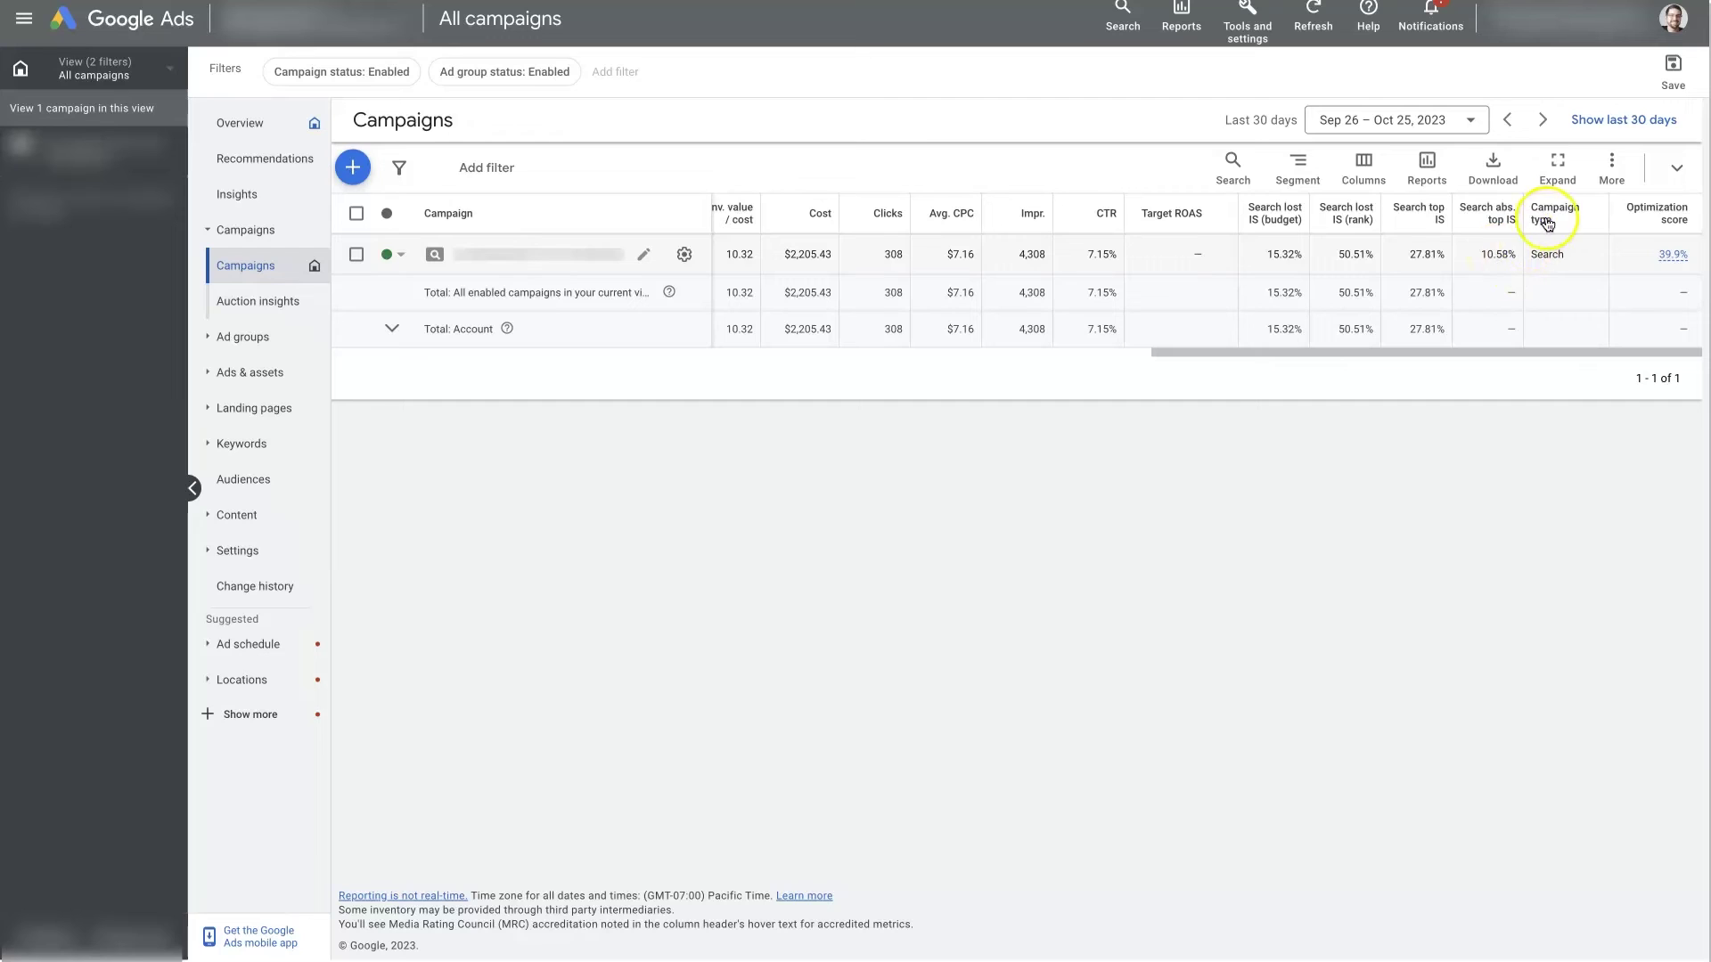
pyautogui.click(1216, 263)
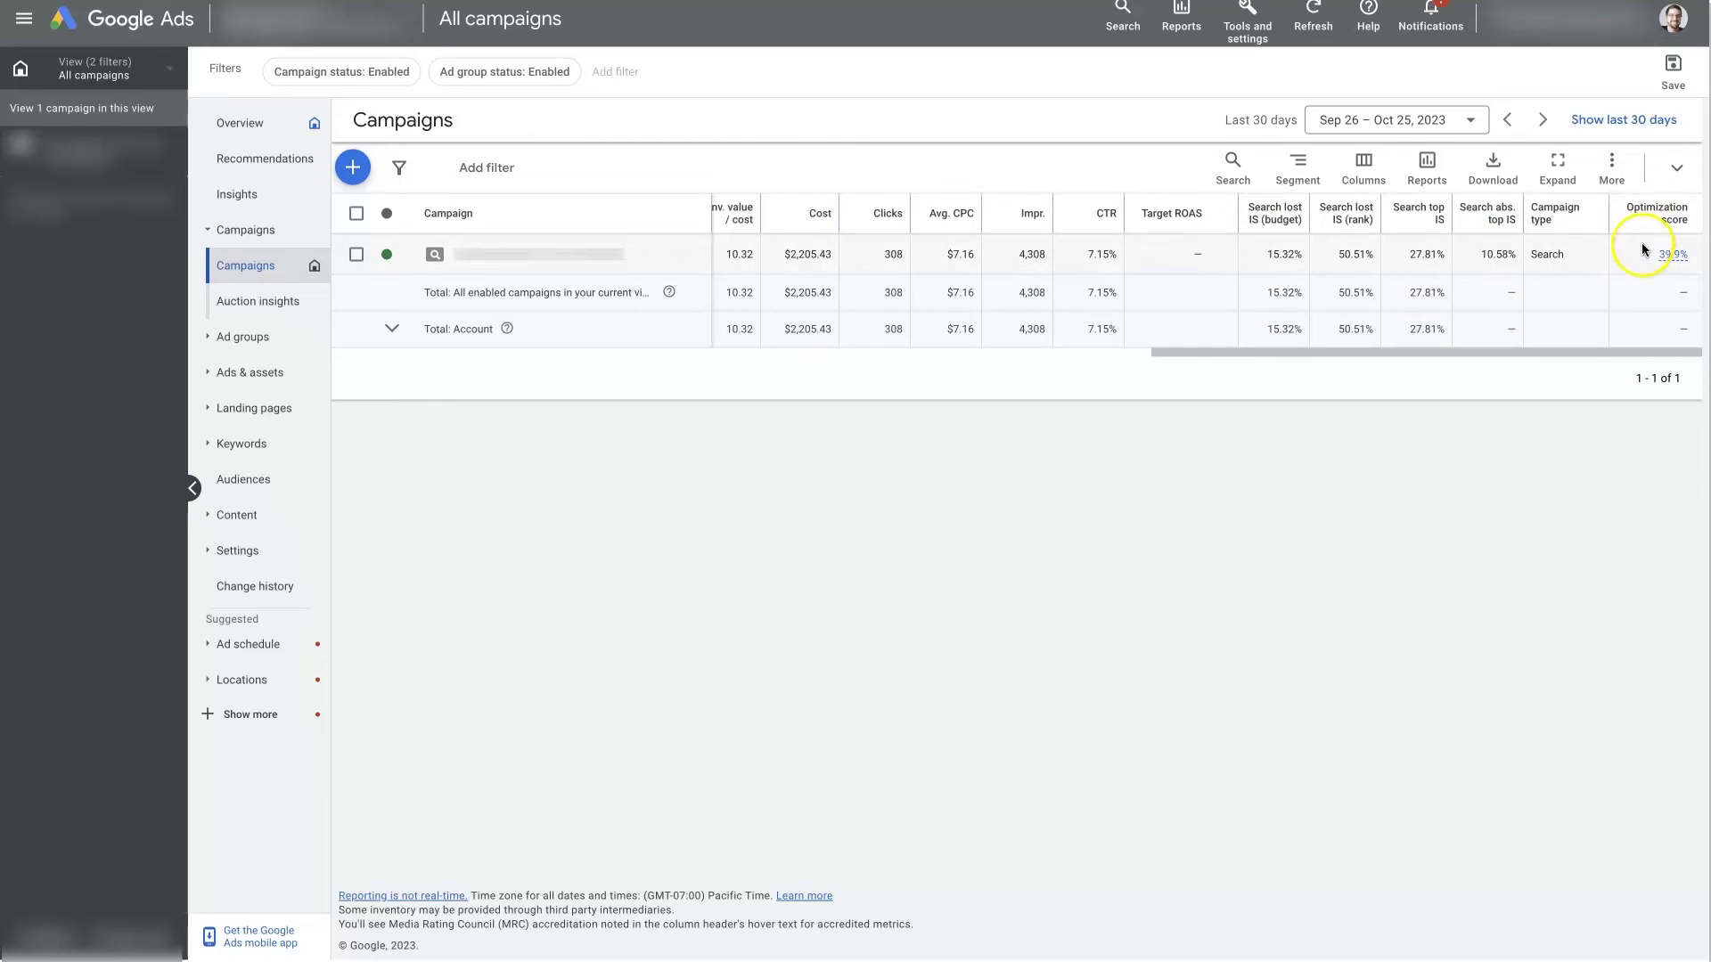
pyautogui.click(1672, 257)
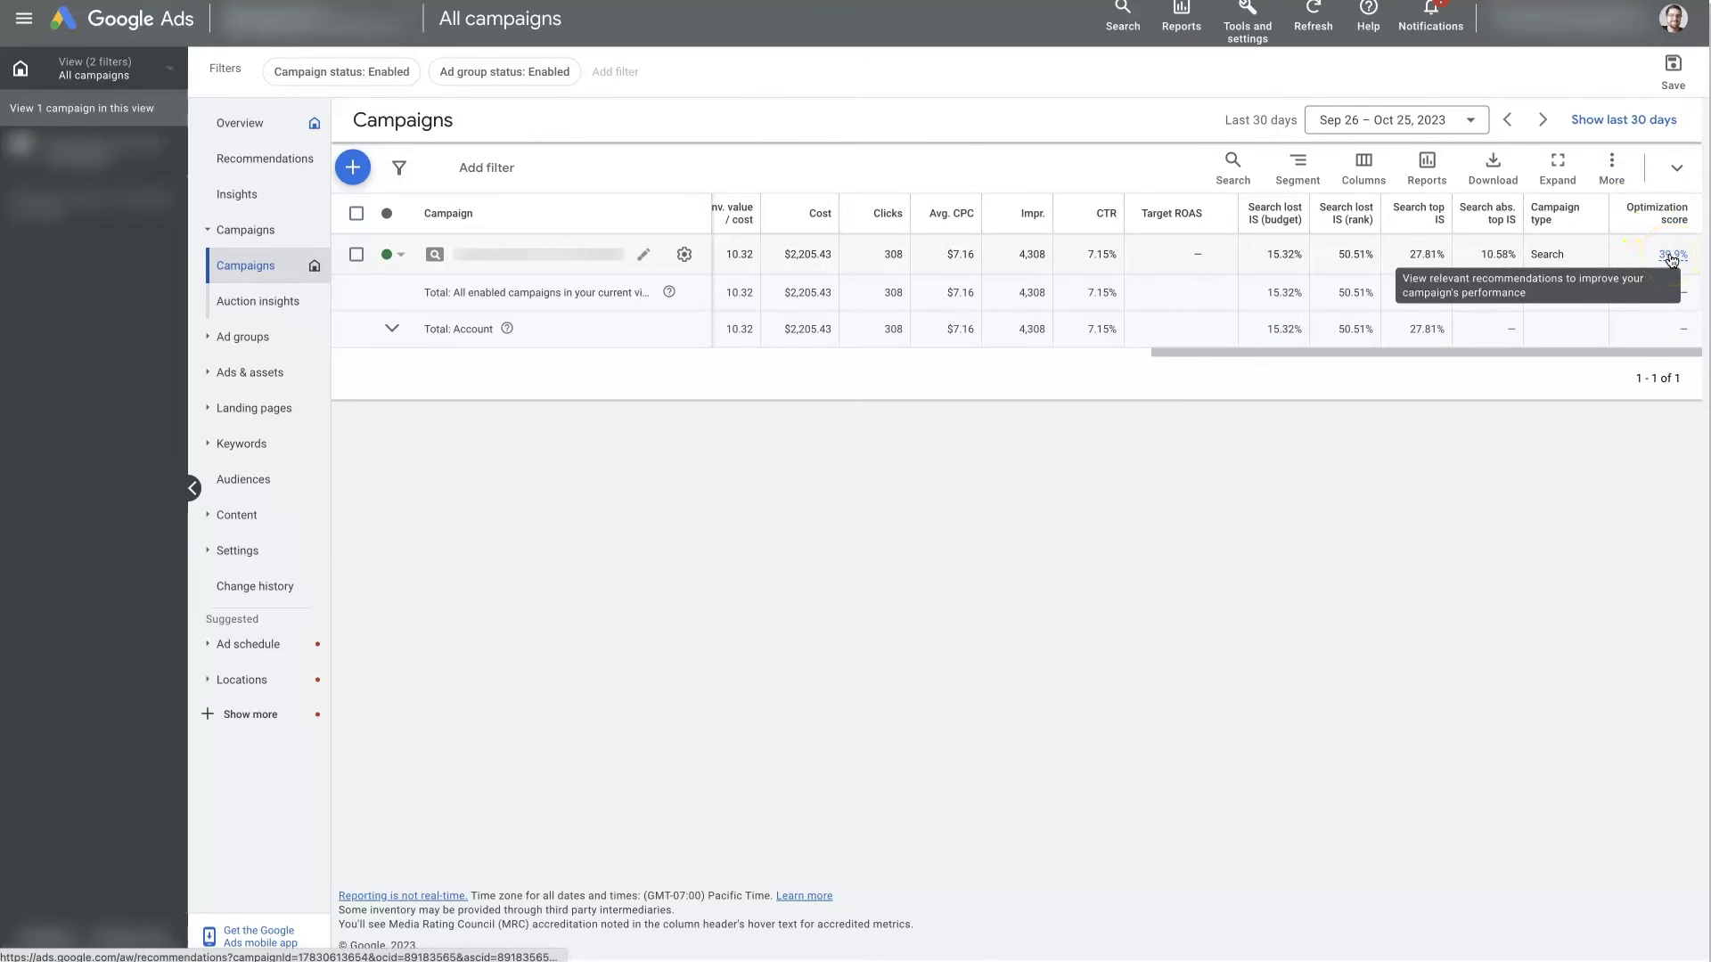
pyautogui.click(1667, 223)
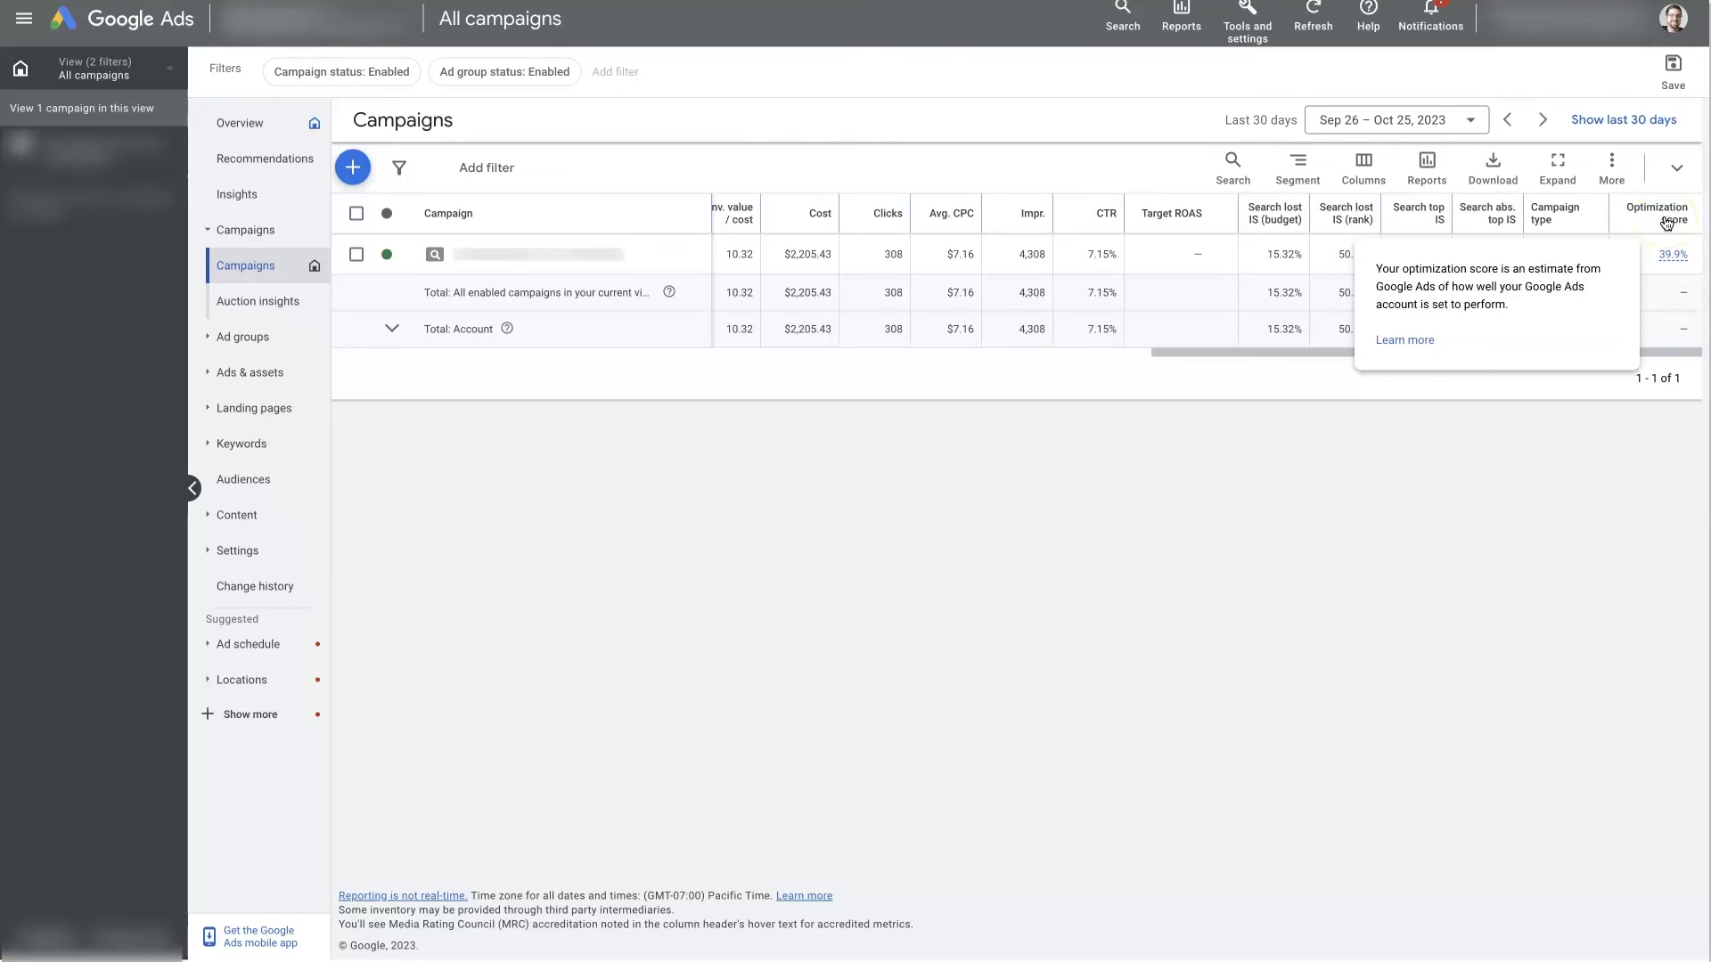
pyautogui.click(258, 164)
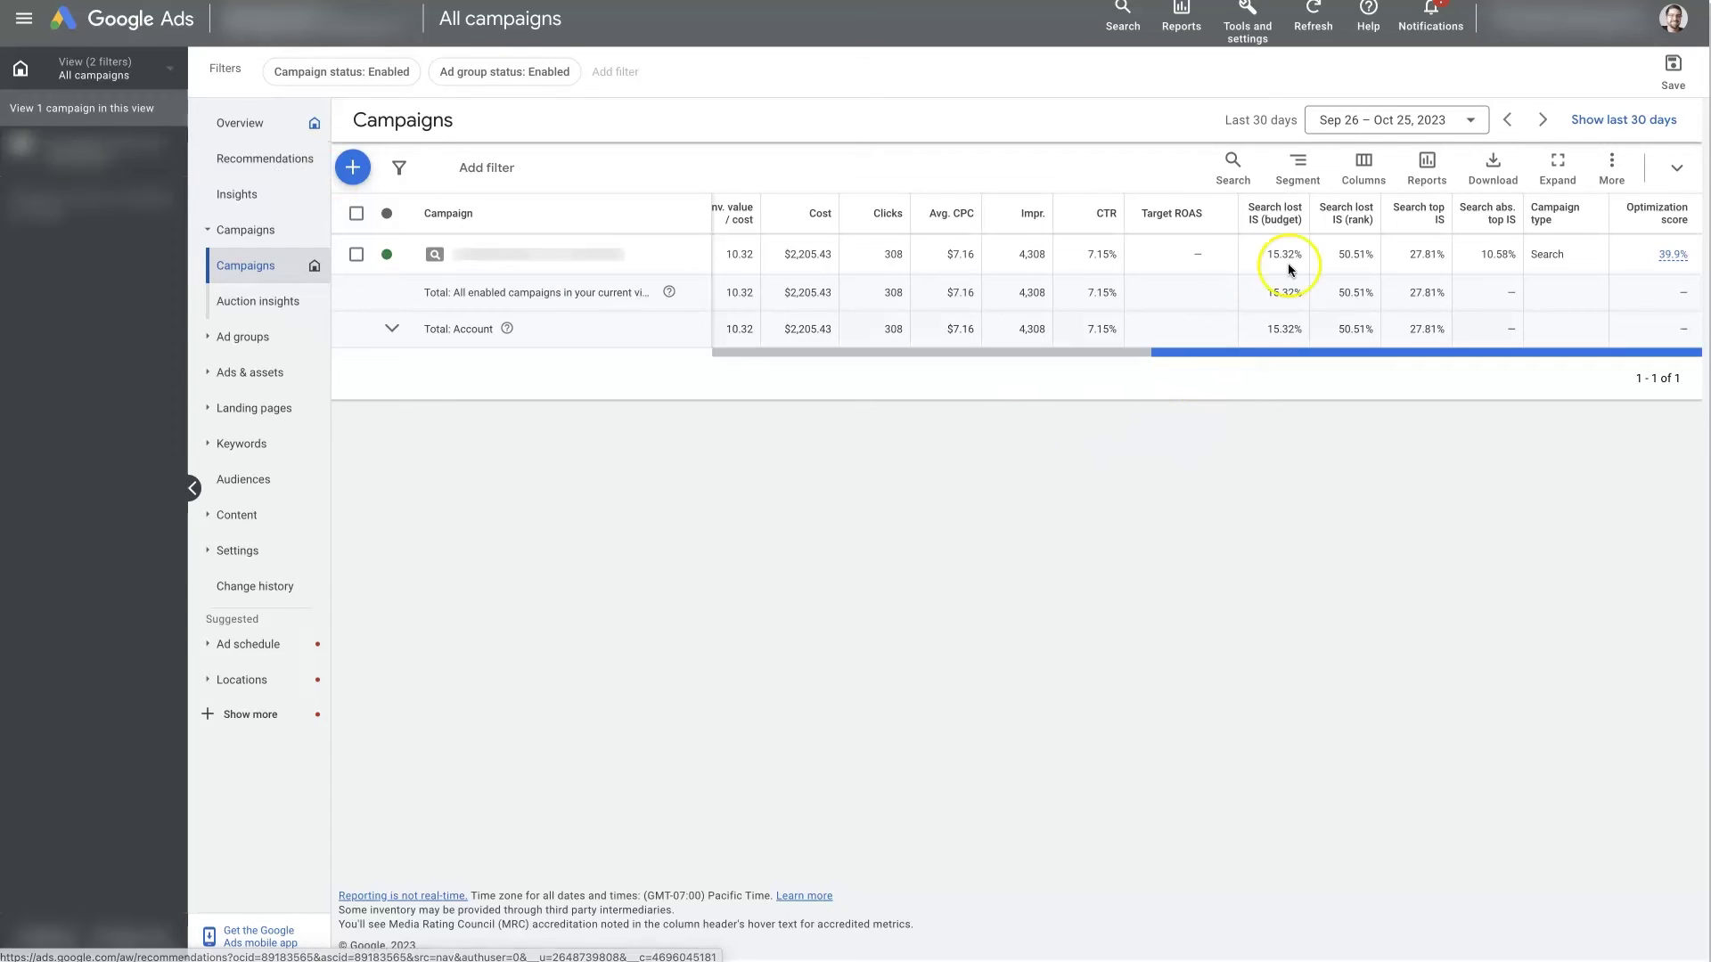
pyautogui.click(1593, 260)
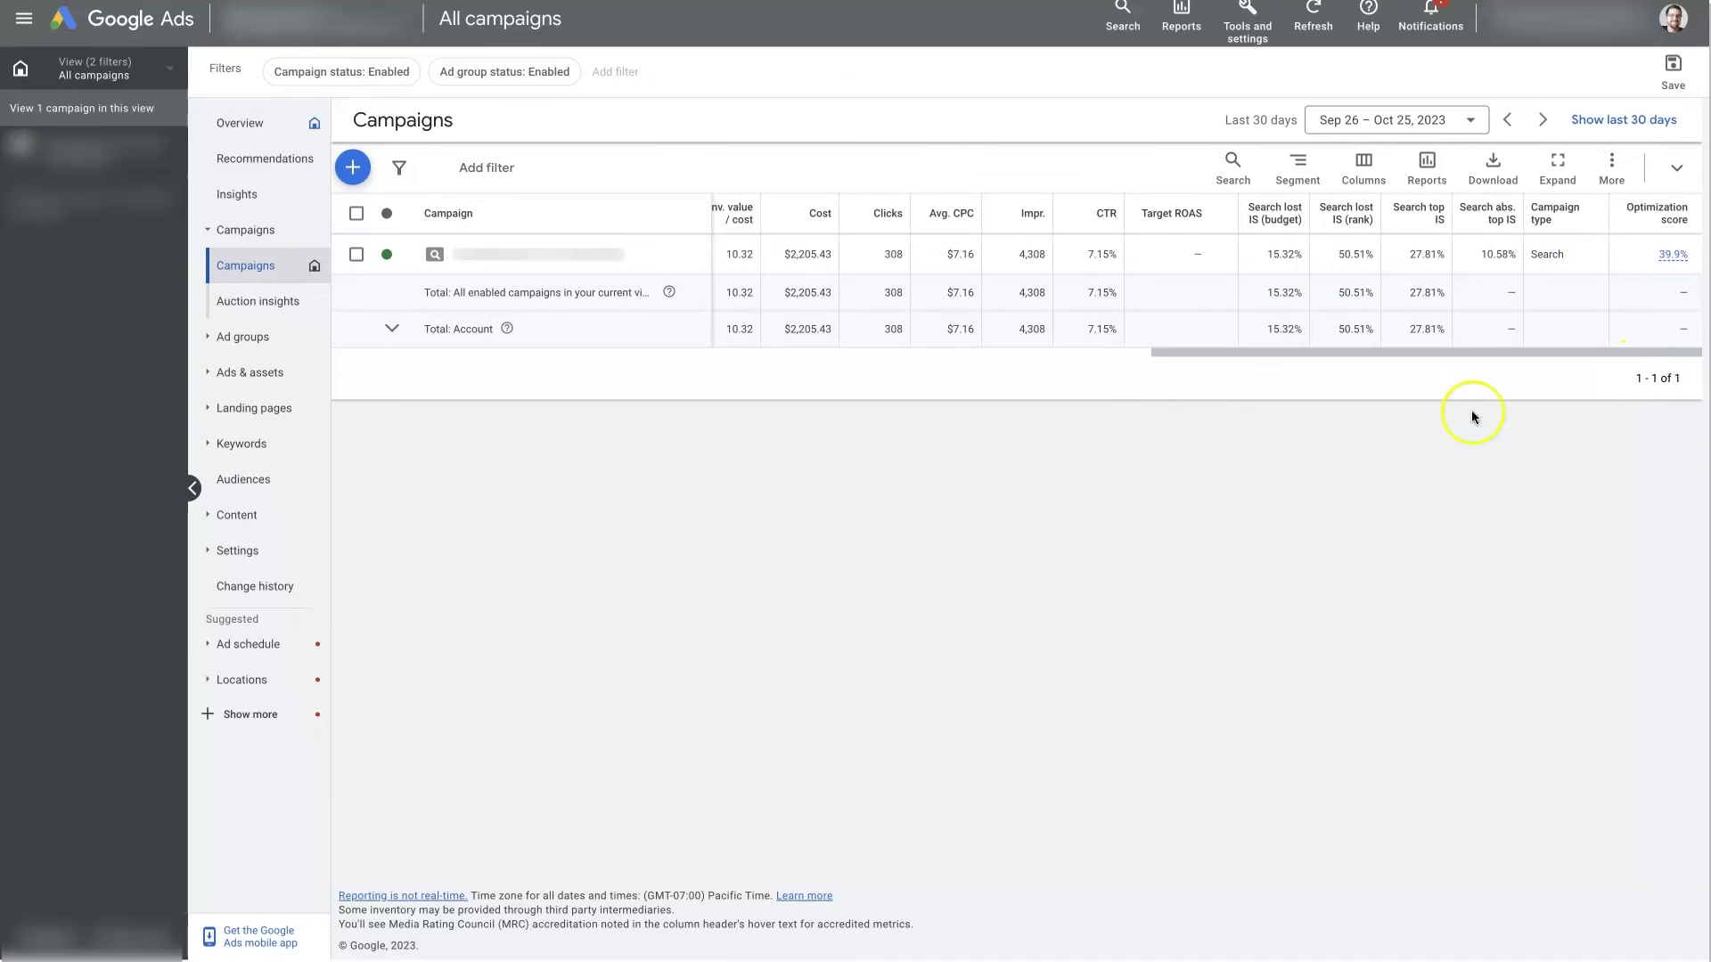
pyautogui.click(250, 161)
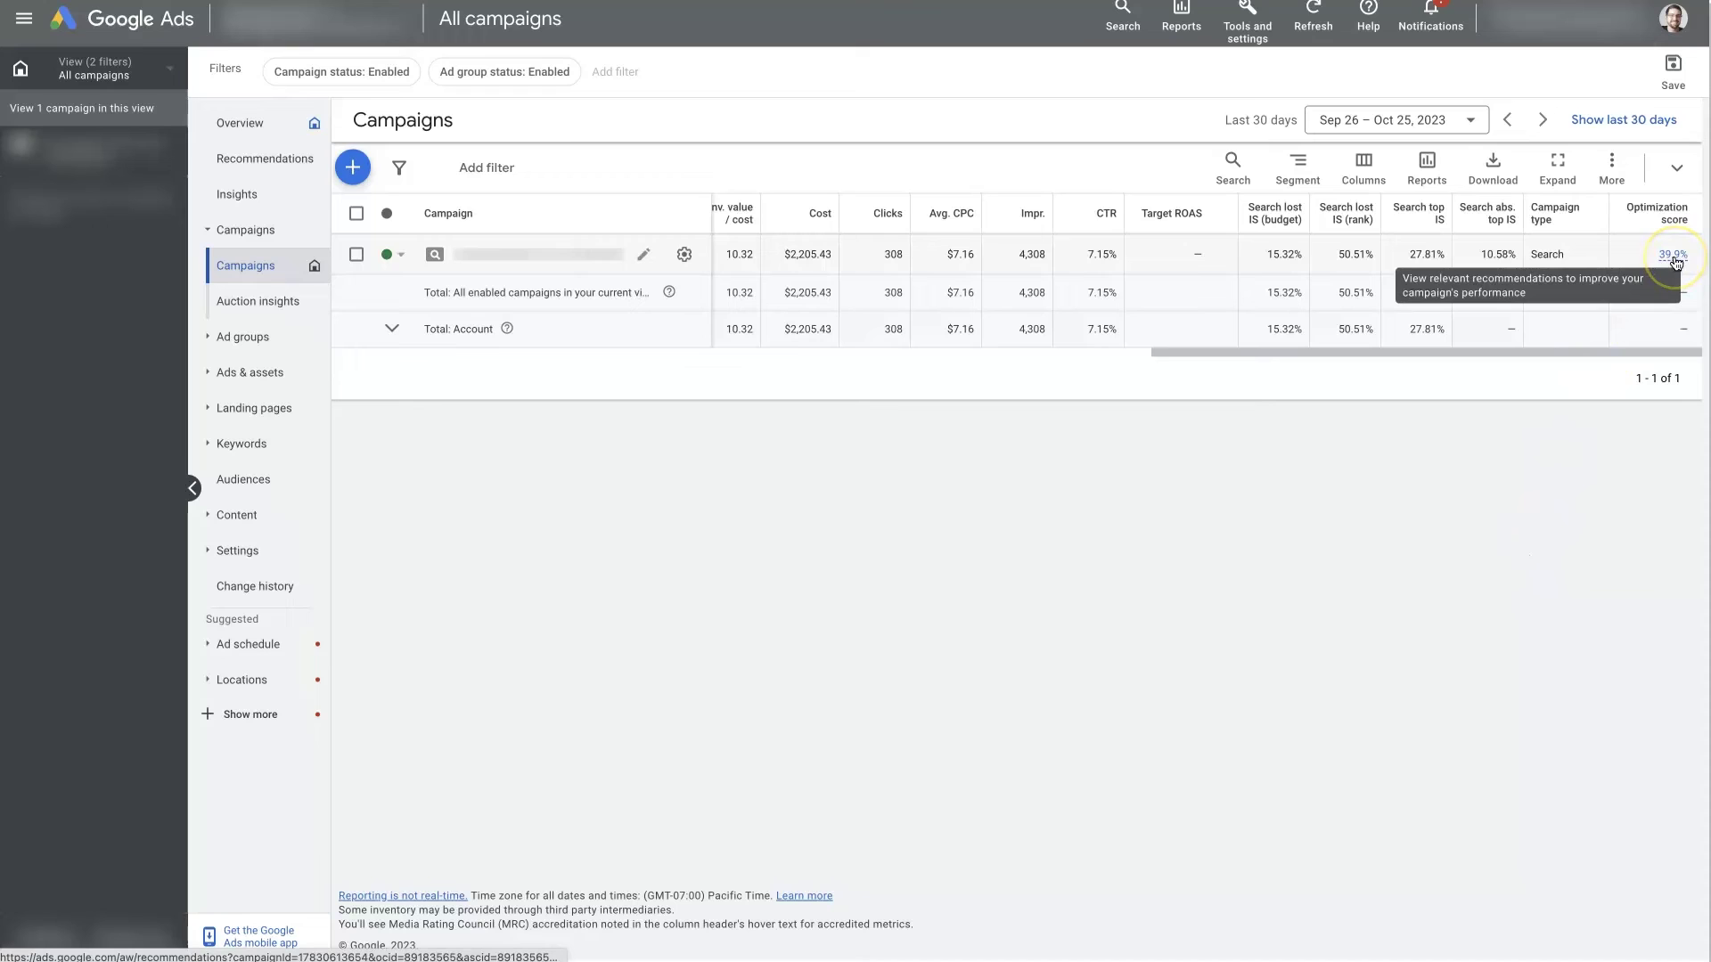
pyautogui.moveTo(1671, 217)
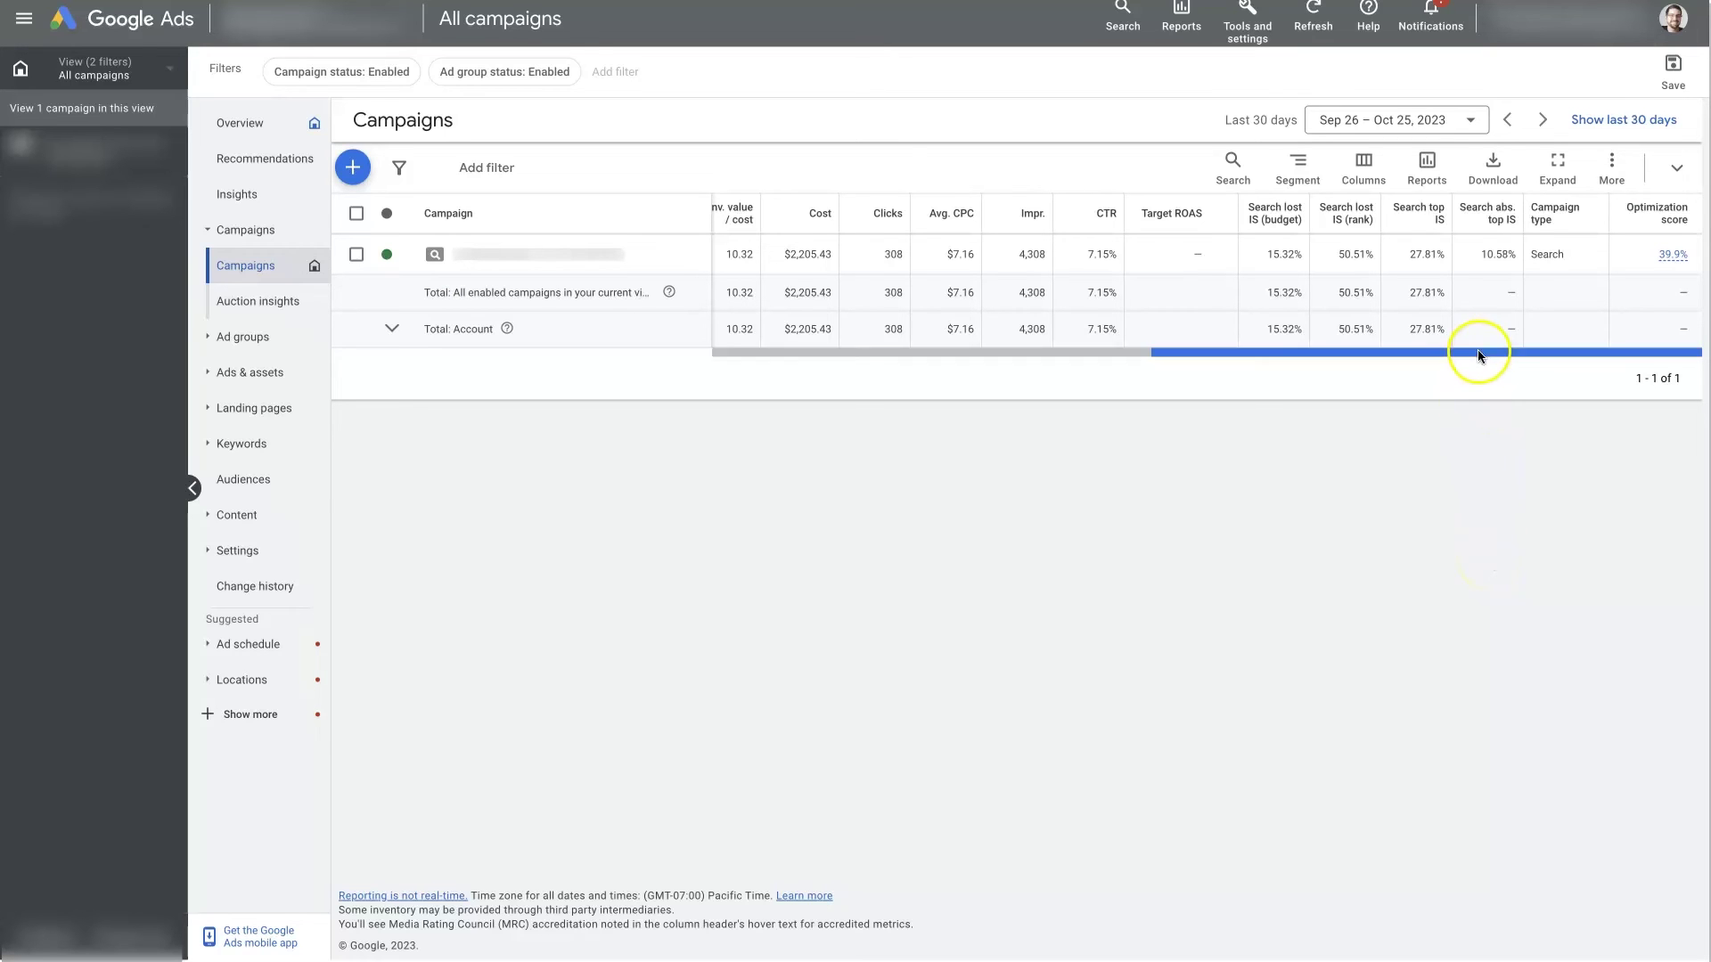
pyautogui.moveTo(1480, 354); pyautogui.dragTo(1064, 357)
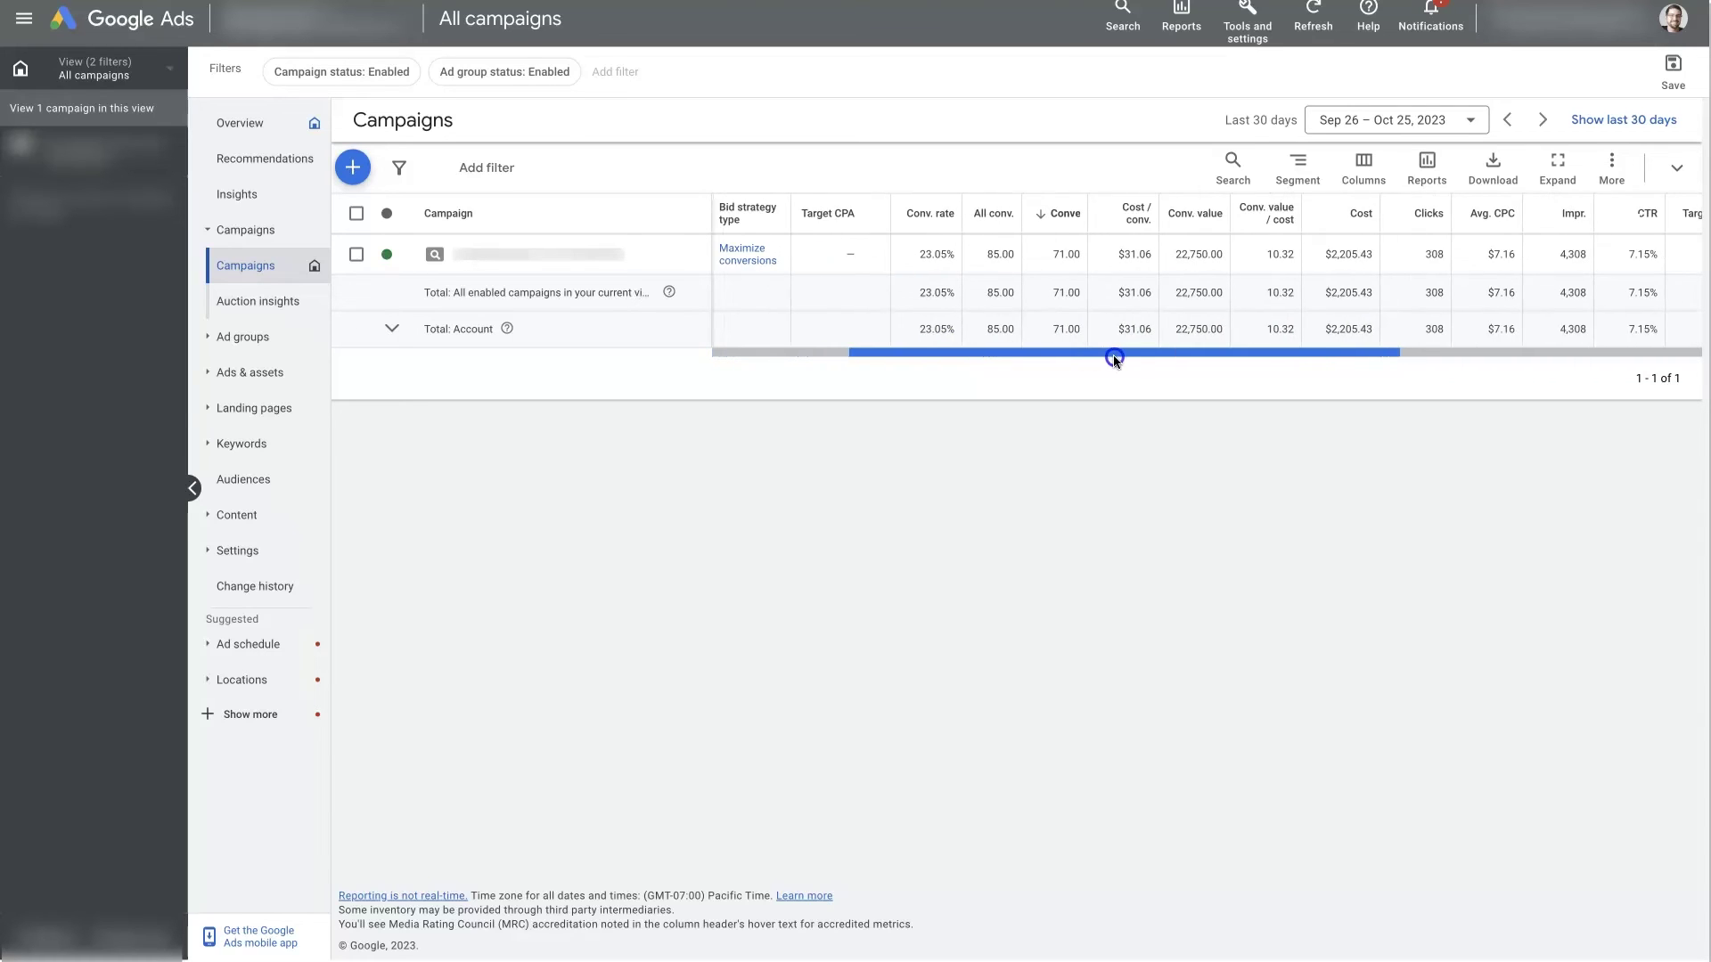
pyautogui.moveTo(1114, 355); pyautogui.dragTo(1137, 356)
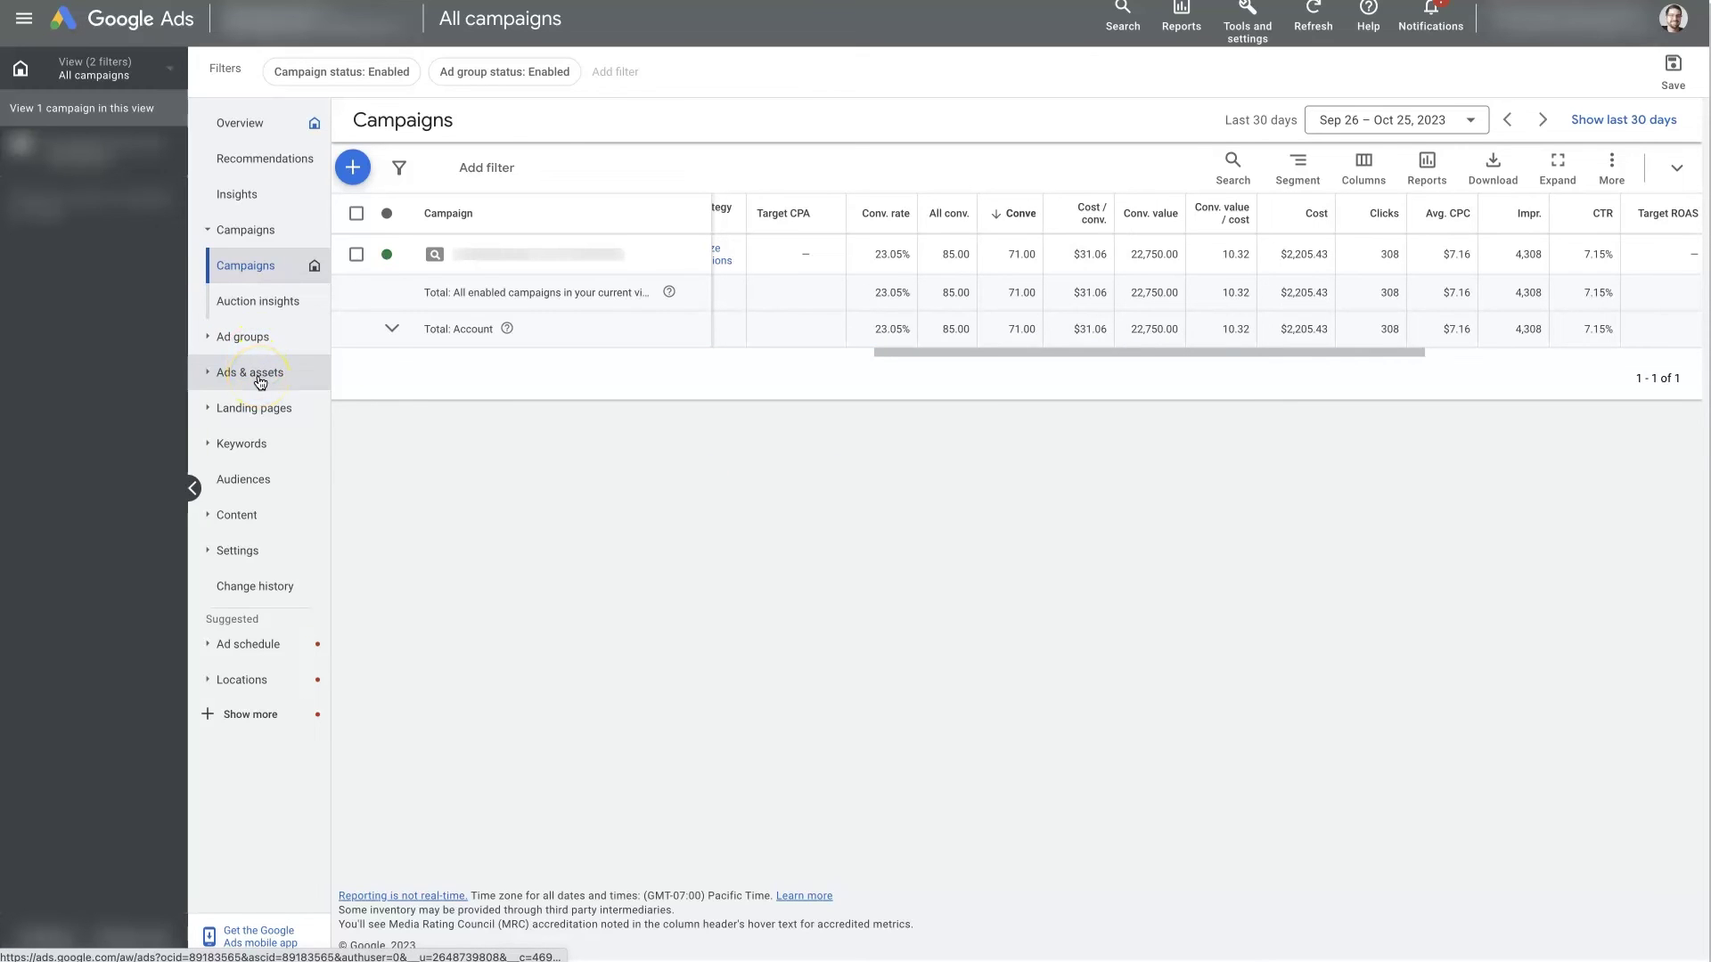
pyautogui.click(256, 452)
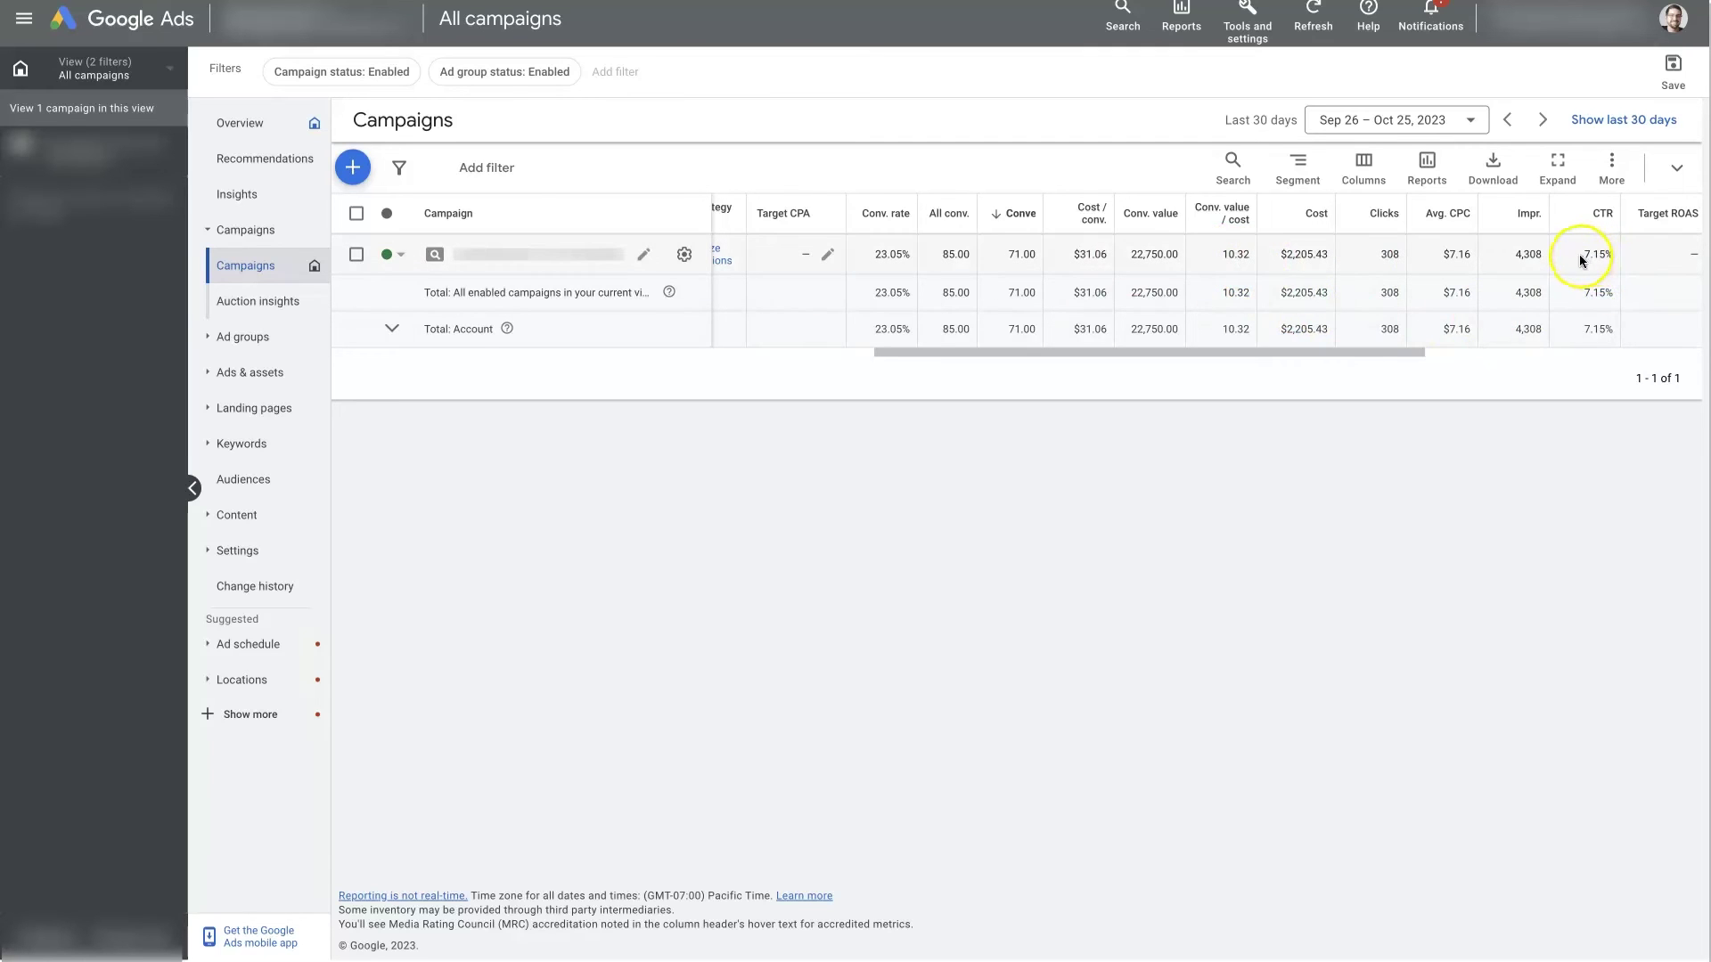
# Highlight the 50.51% Search lost IS (rank) value, clear it, and scroll the table back.
pyautogui.moveTo(1340, 353); pyautogui.dragTo(1620, 356)
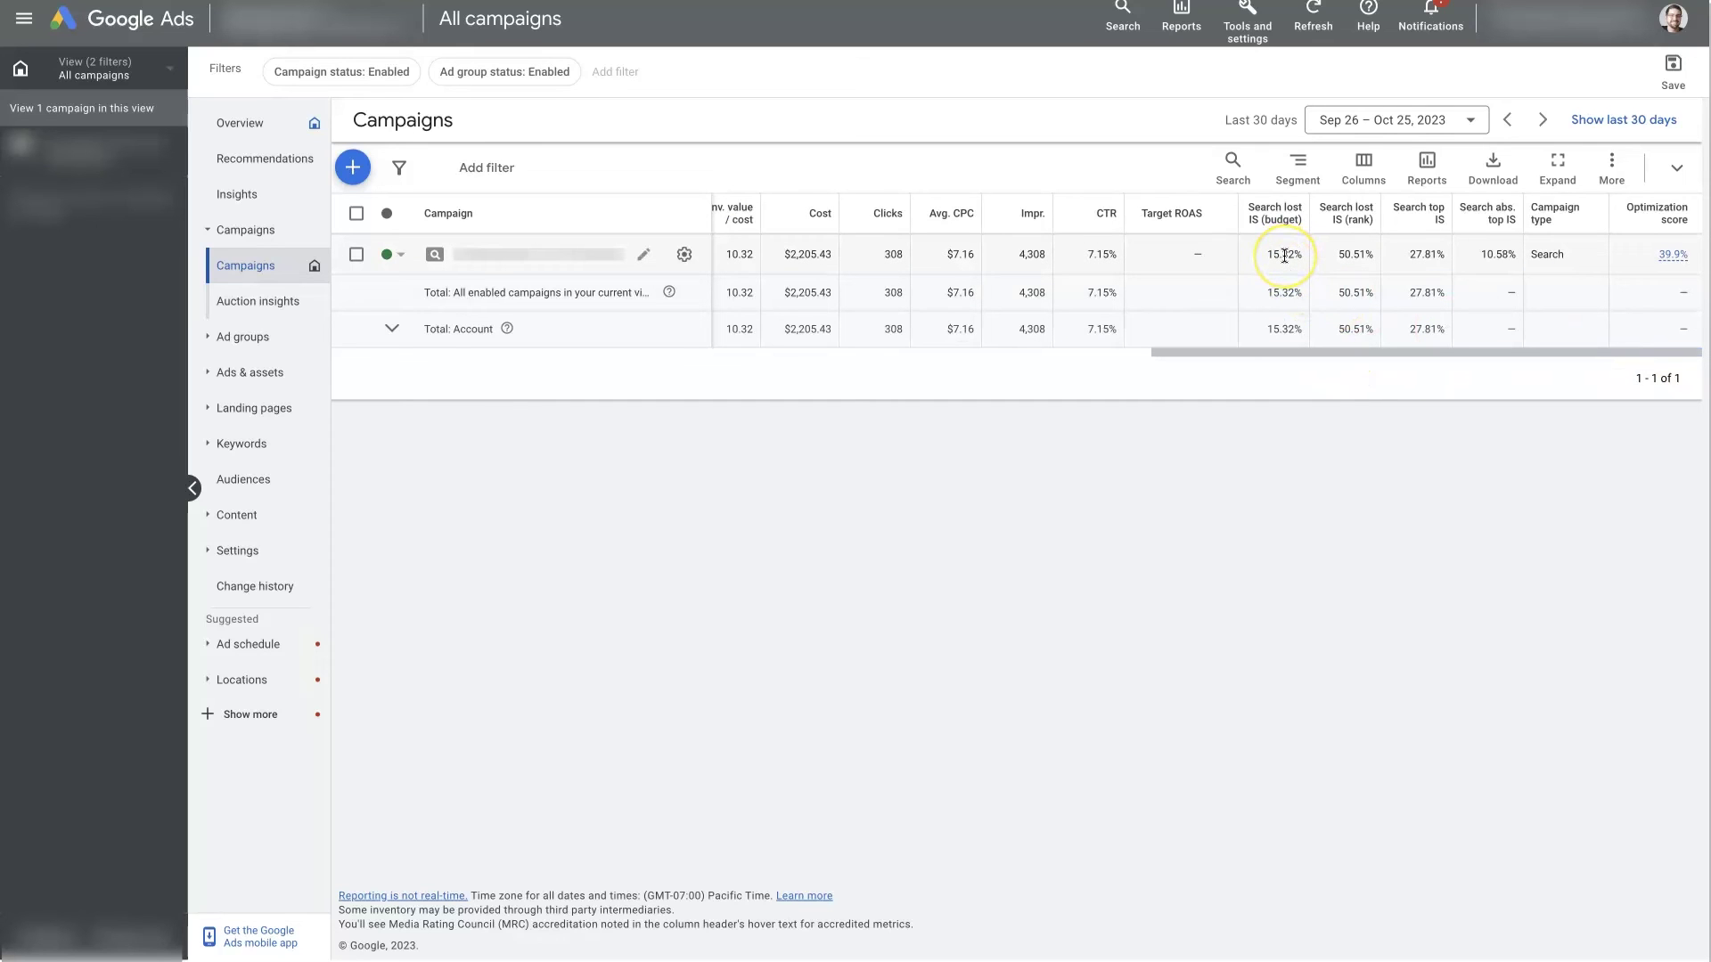
pyautogui.moveTo(1336, 255); pyautogui.dragTo(1375, 257)
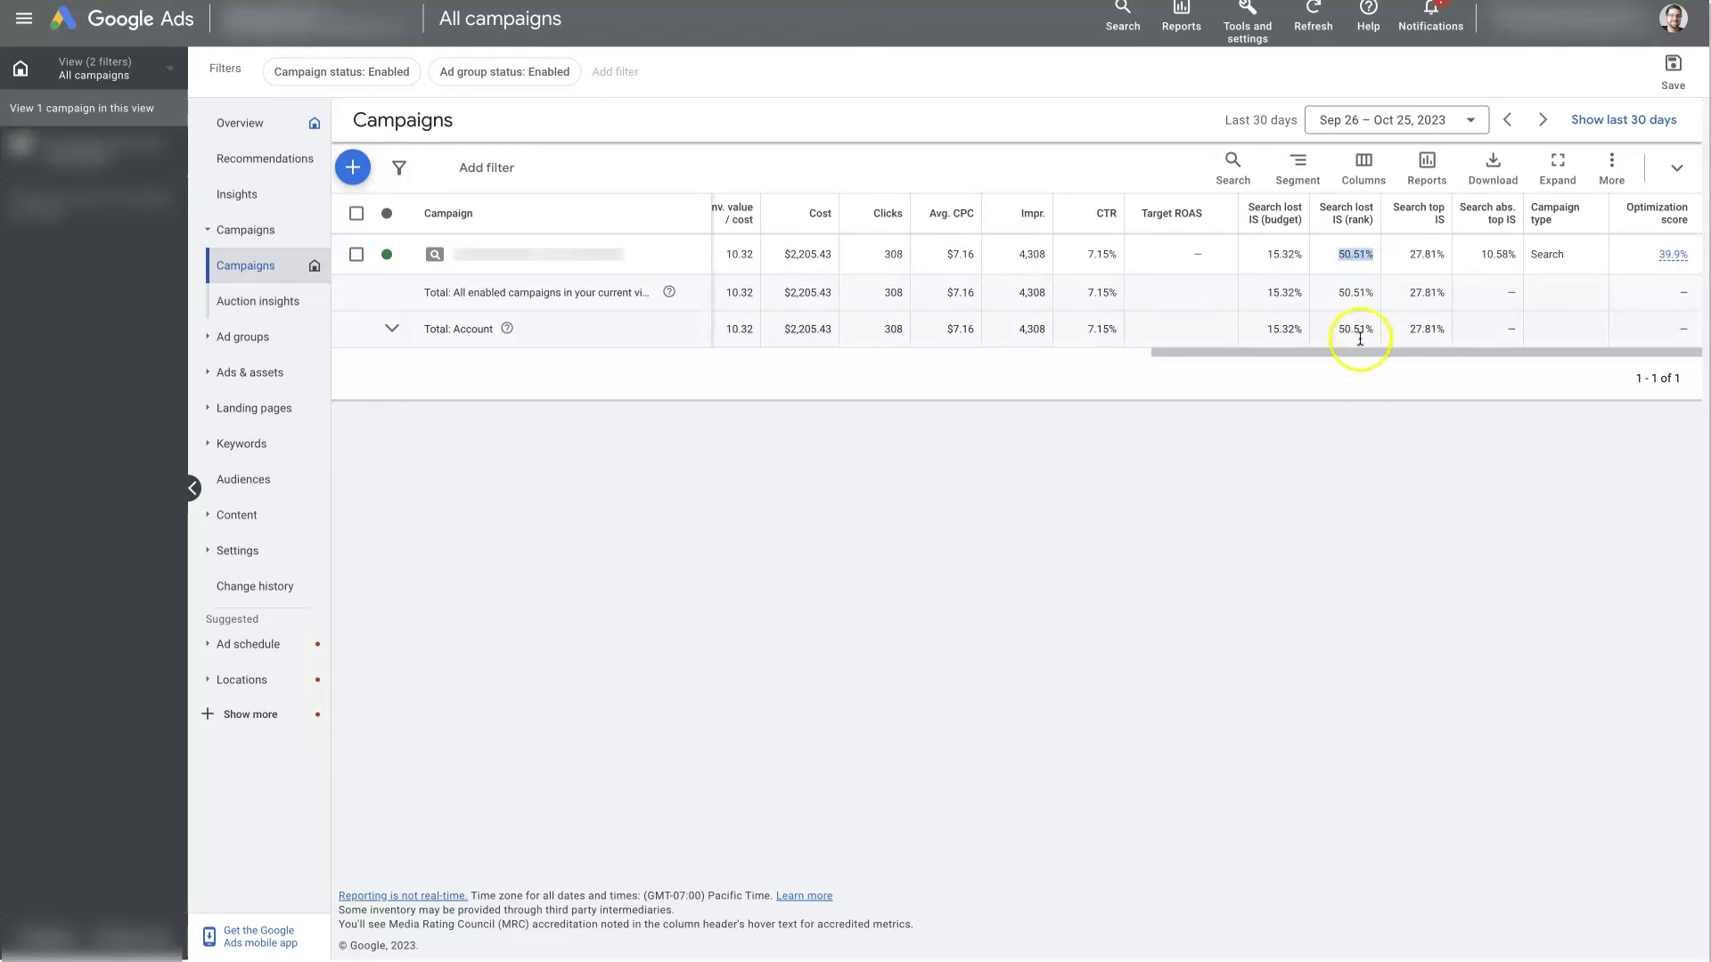
pyautogui.click(1420, 450)
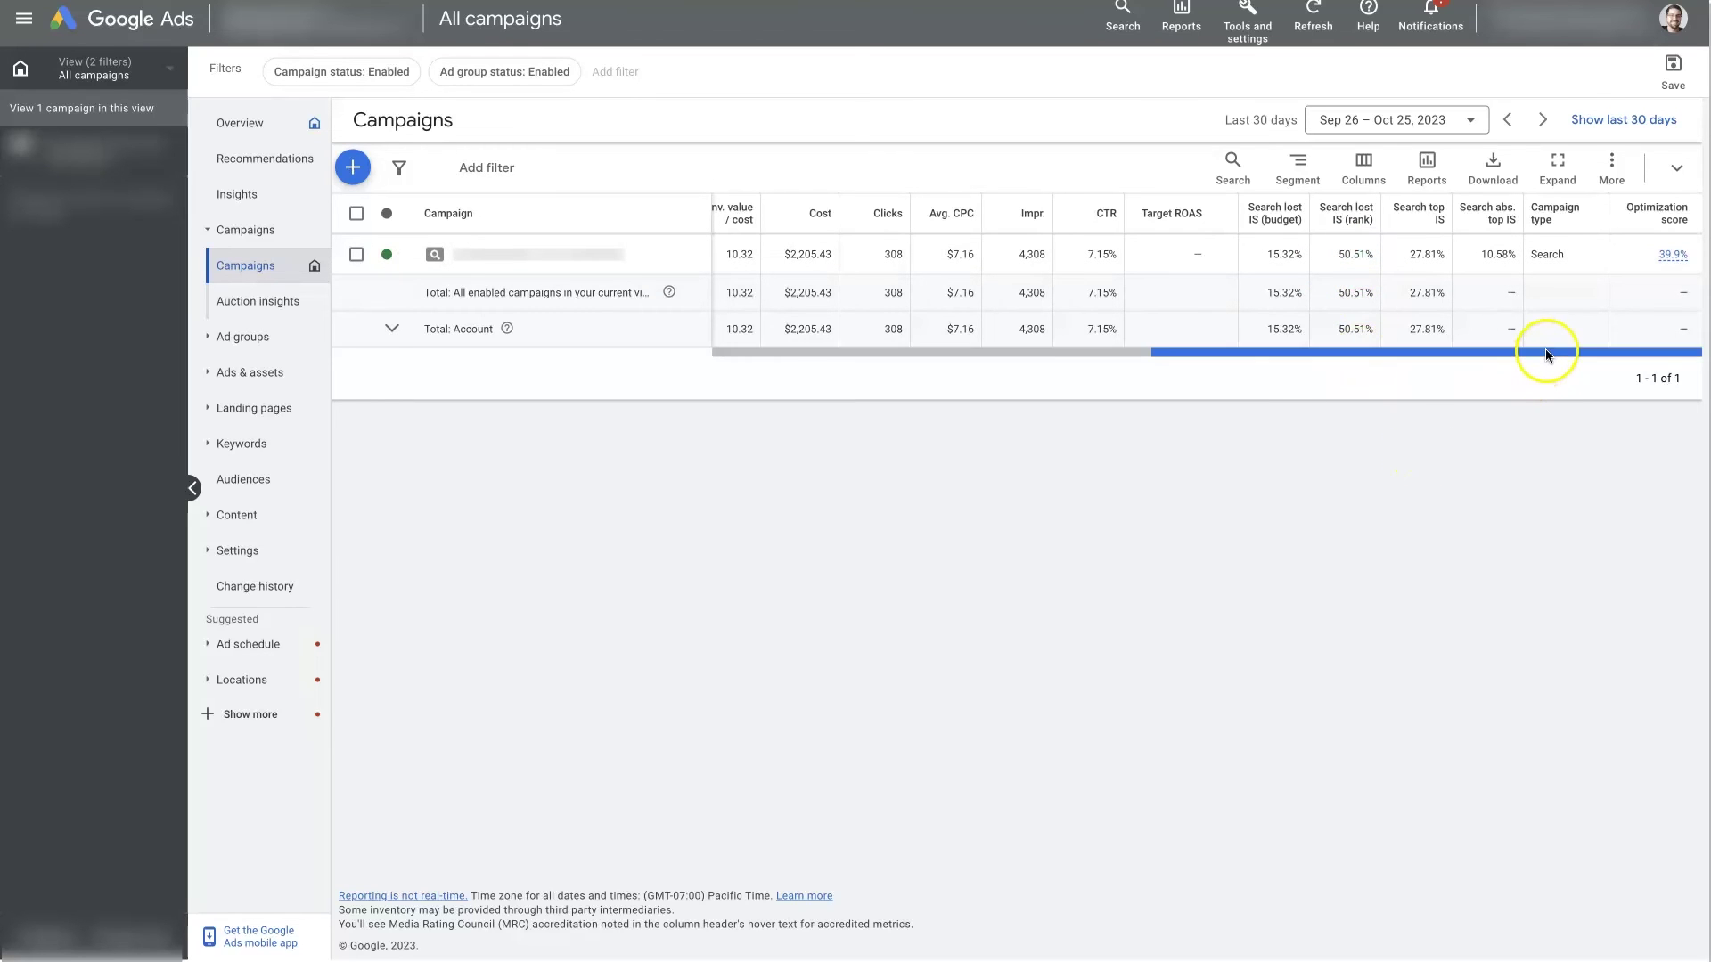
pyautogui.moveTo(1543, 350)
pyautogui.mouseDown()
pyautogui.moveTo(1108, 348)
pyautogui.moveTo(1547, 358)
pyautogui.mouseUp()
pyautogui.moveTo(1559, 360); pyautogui.dragTo(1223, 367)
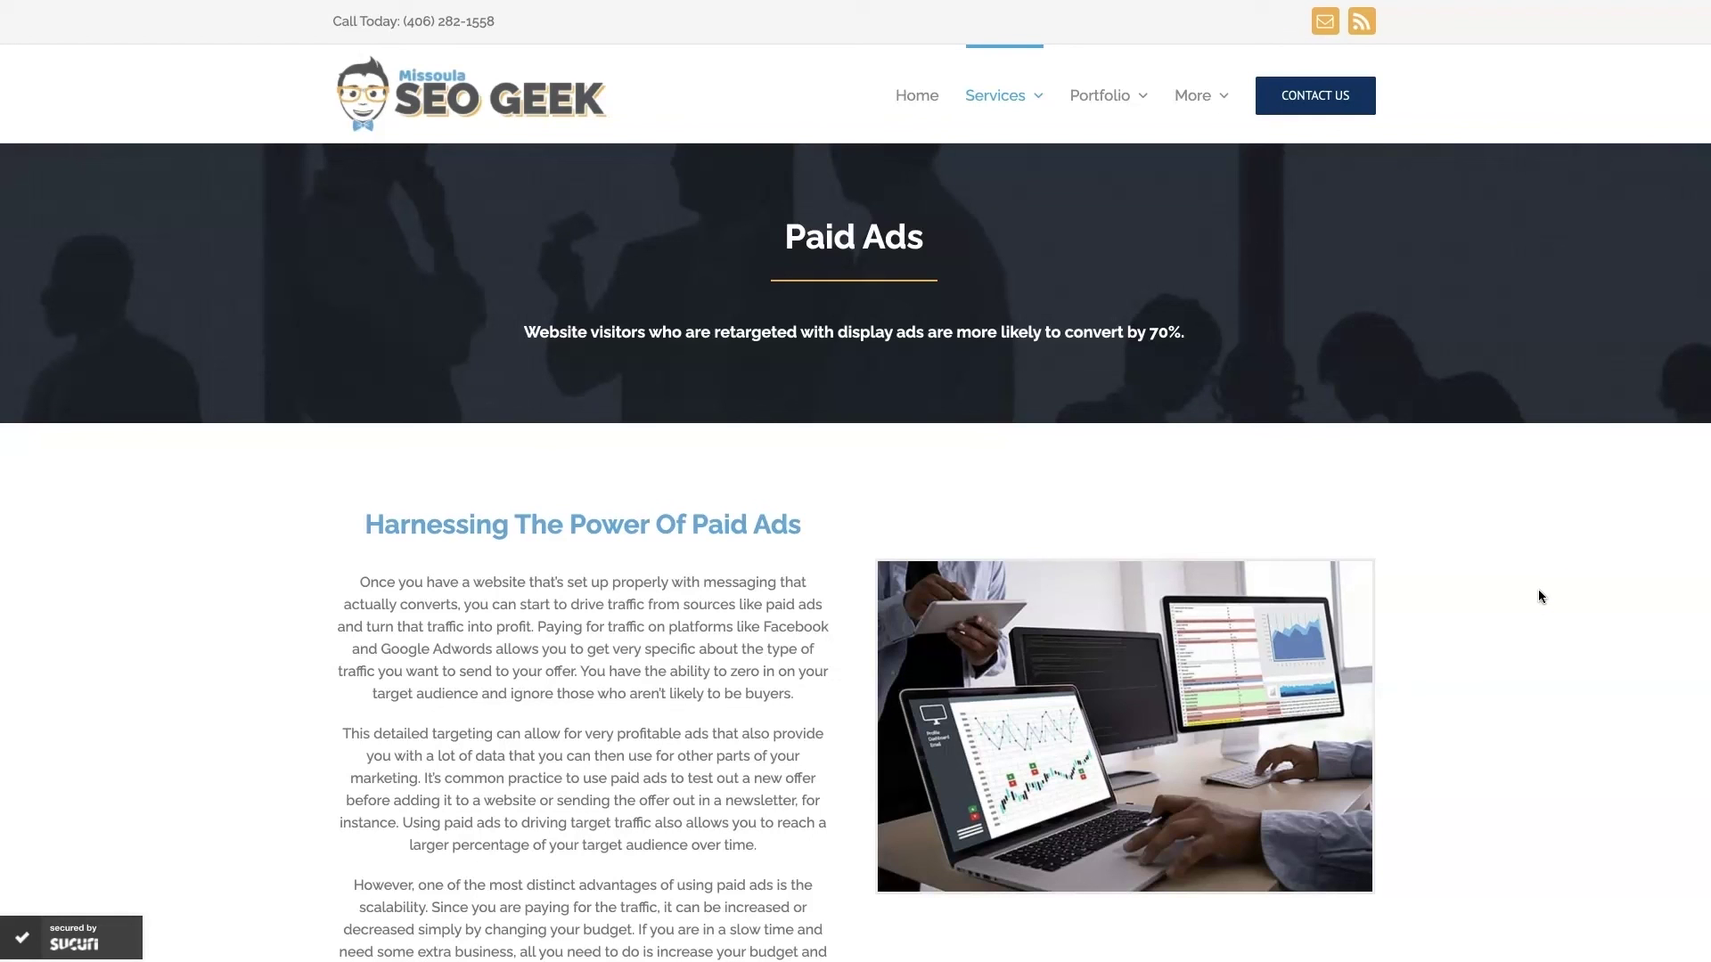
pyautogui.scroll(-18, 1517, 664)
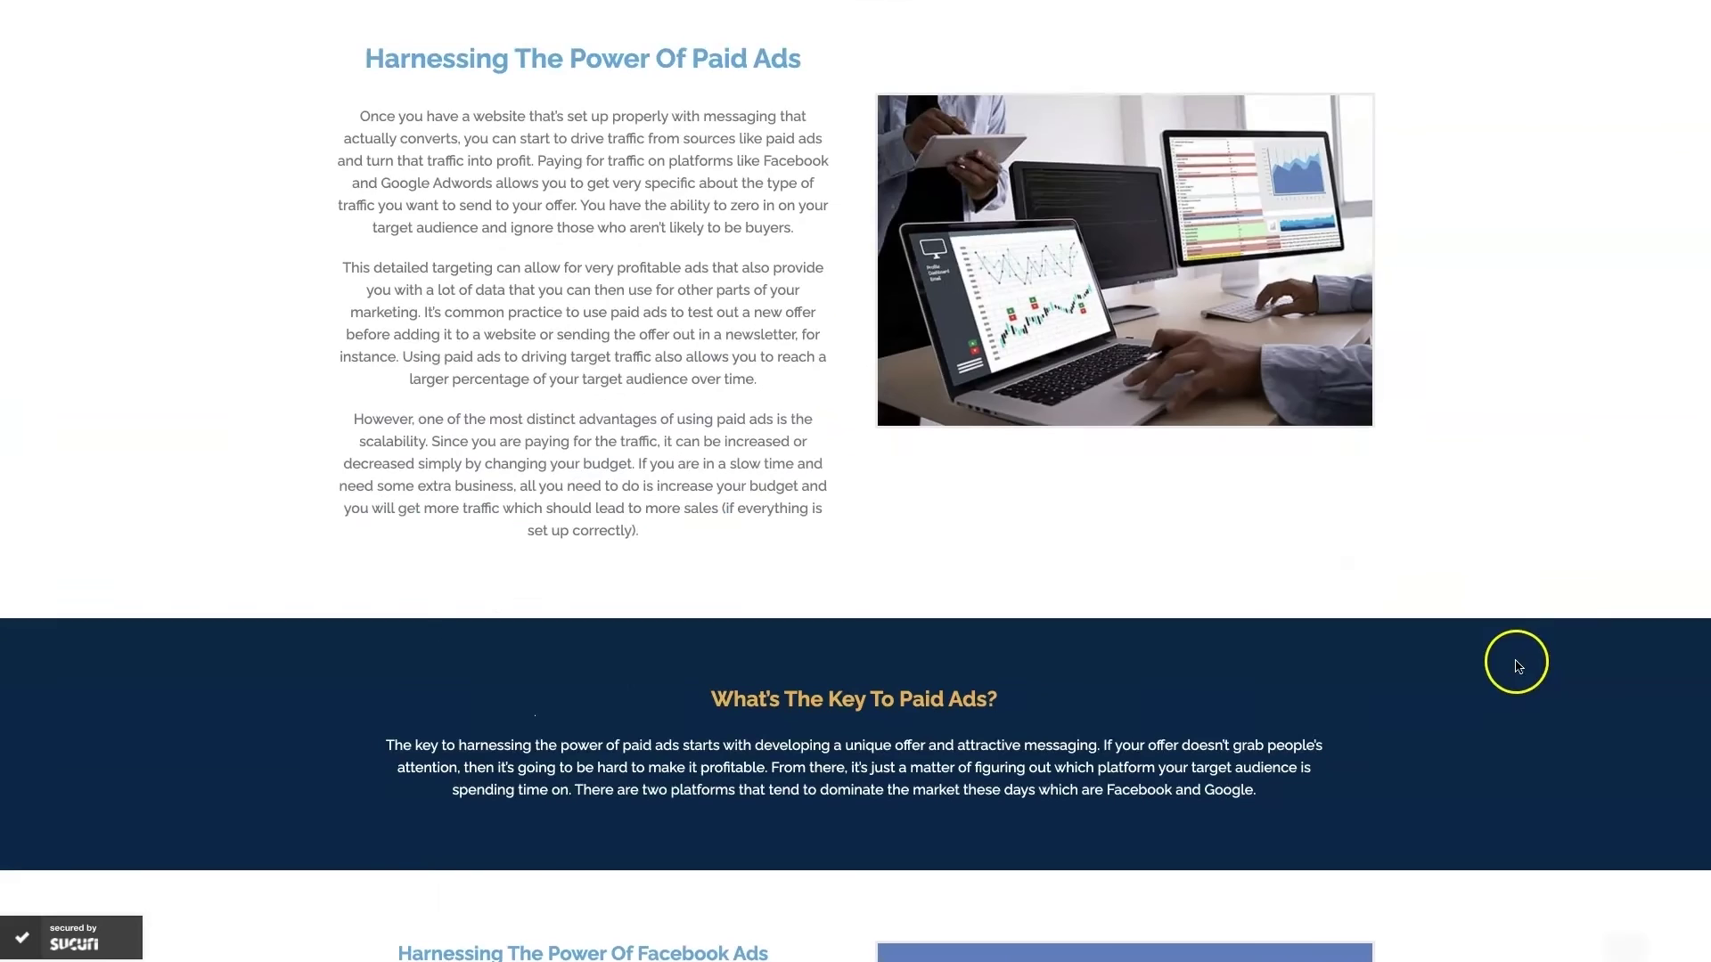
pyautogui.scroll(-4, 1516, 665)
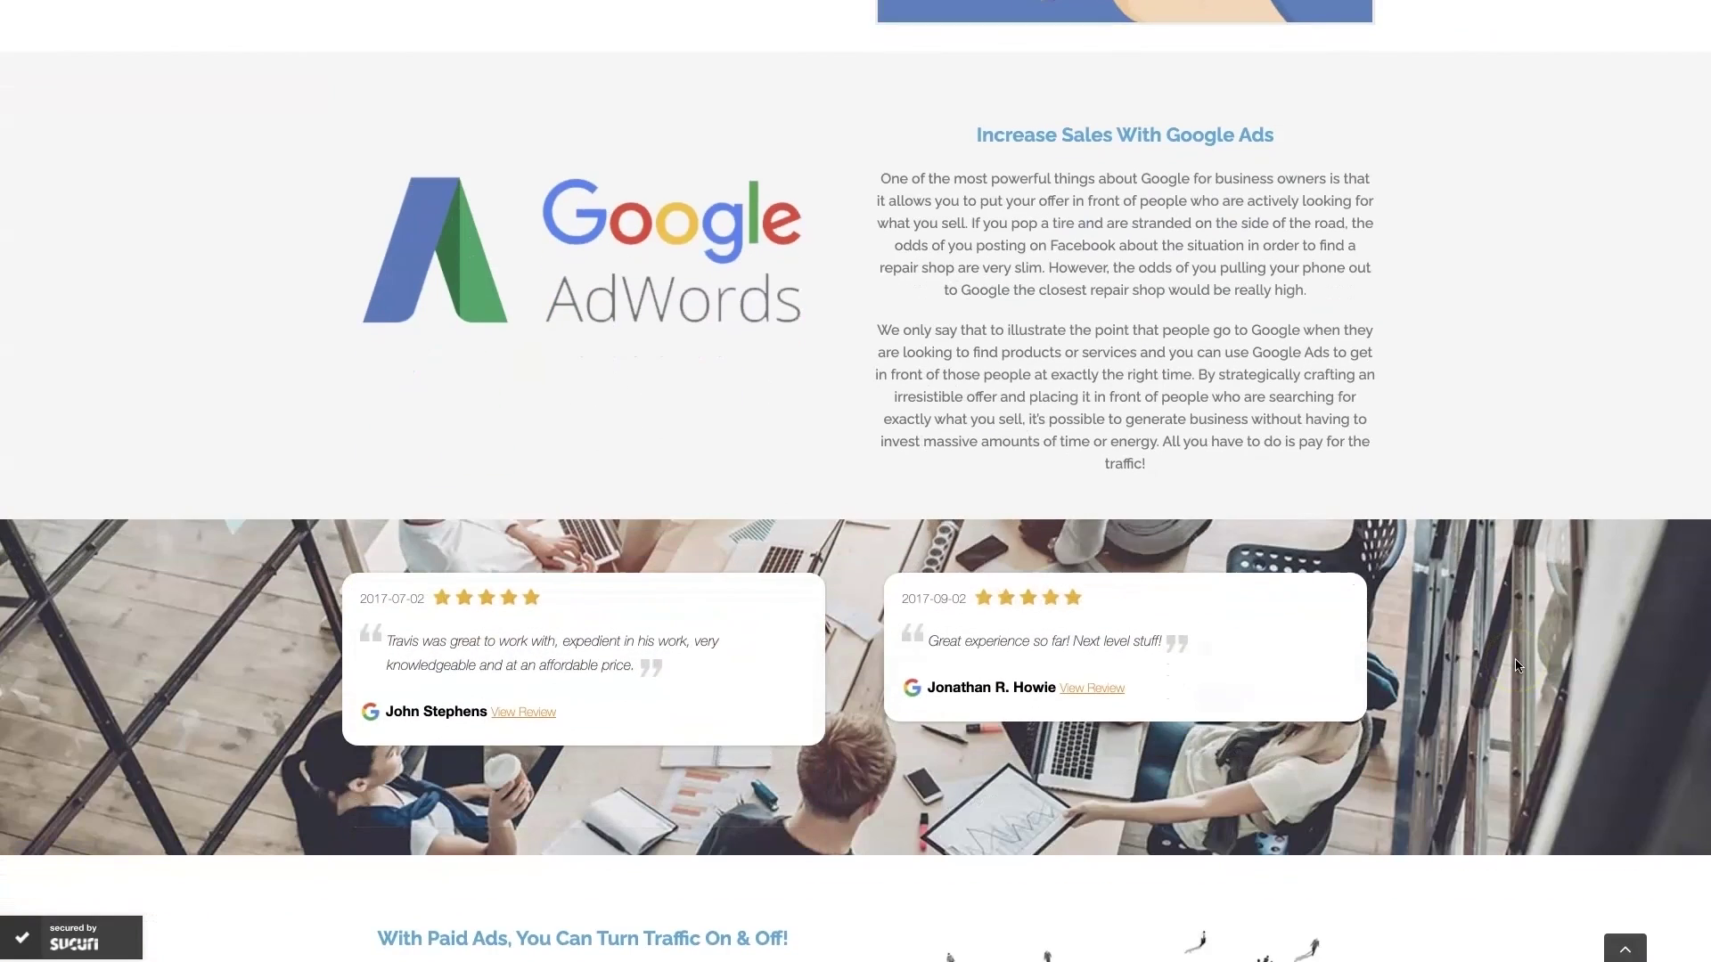
pyautogui.scroll(1, 1517, 664)
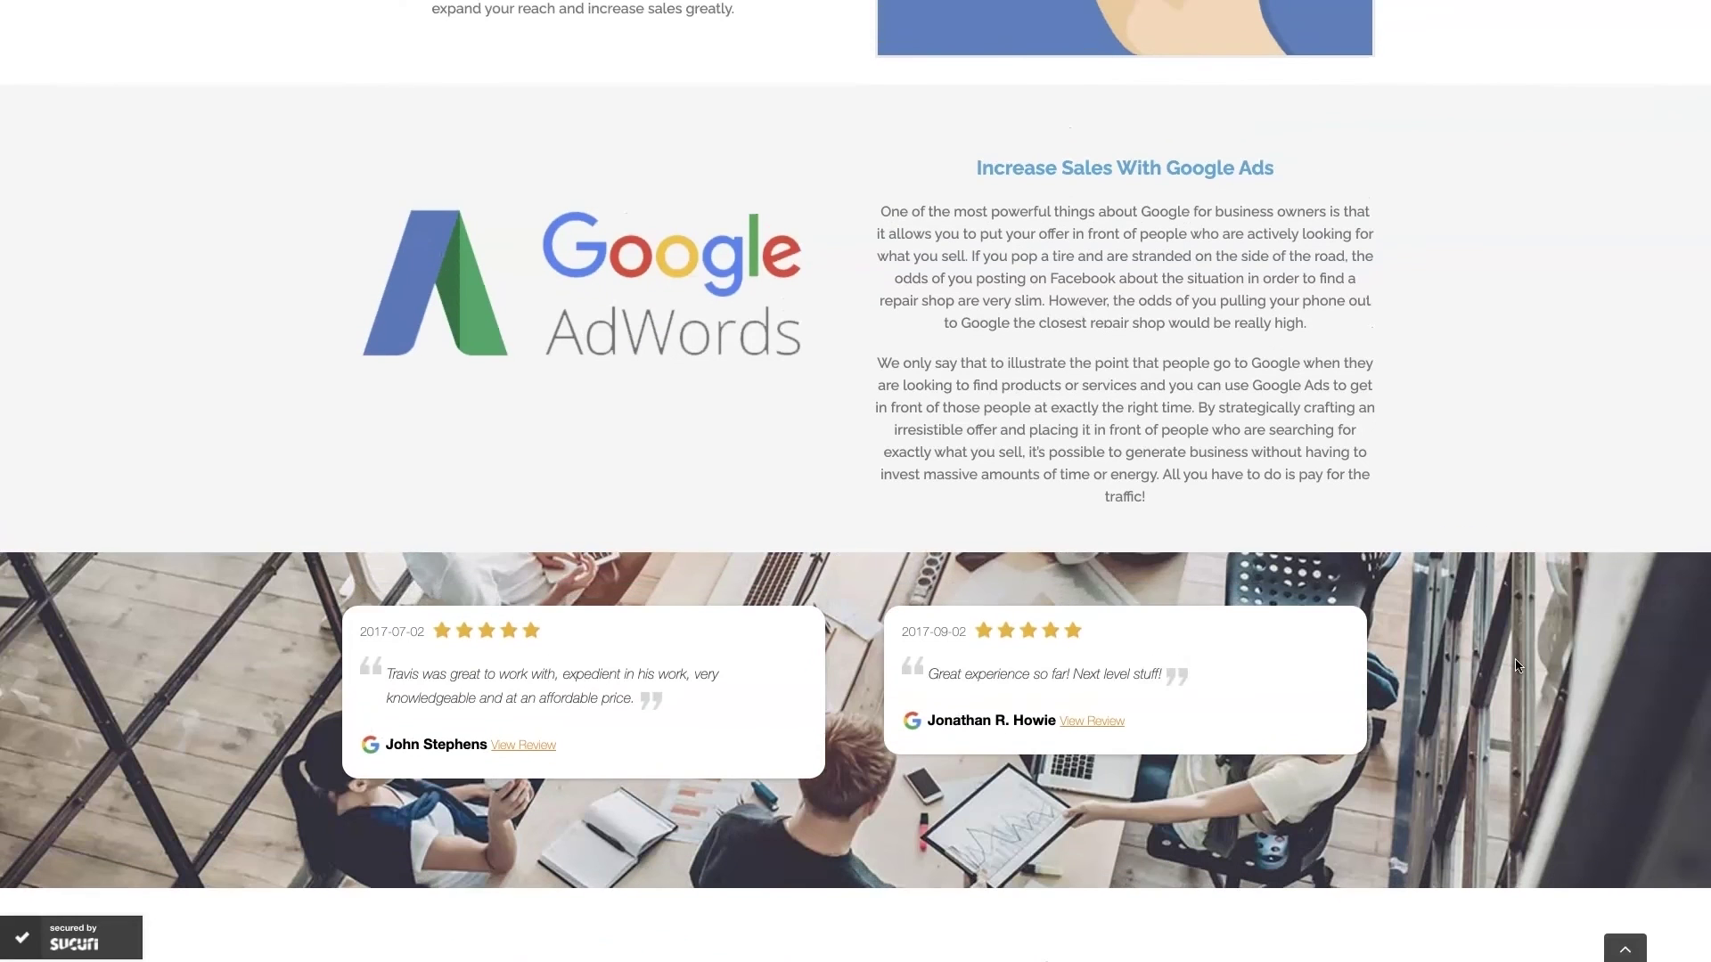